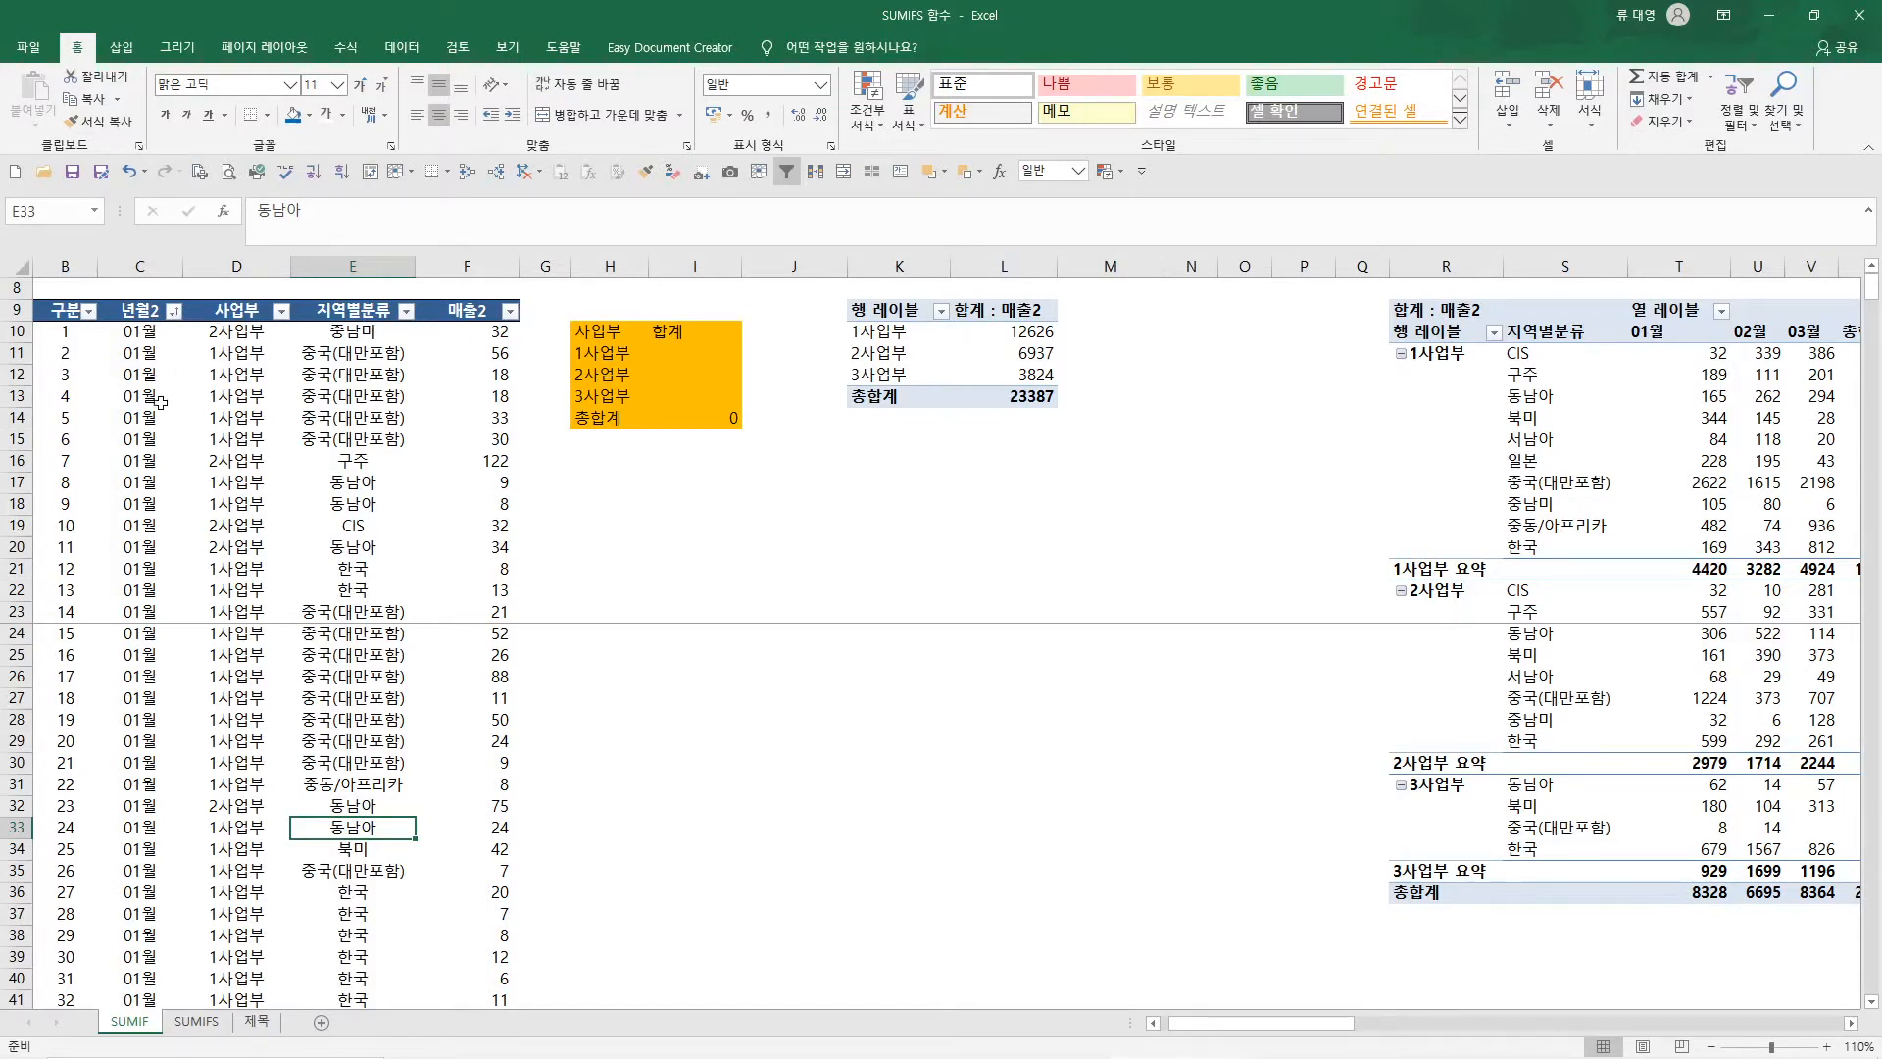
Examine the sales records from the first row to the last at 130% zoom
scroll(198, 801, down, 20)
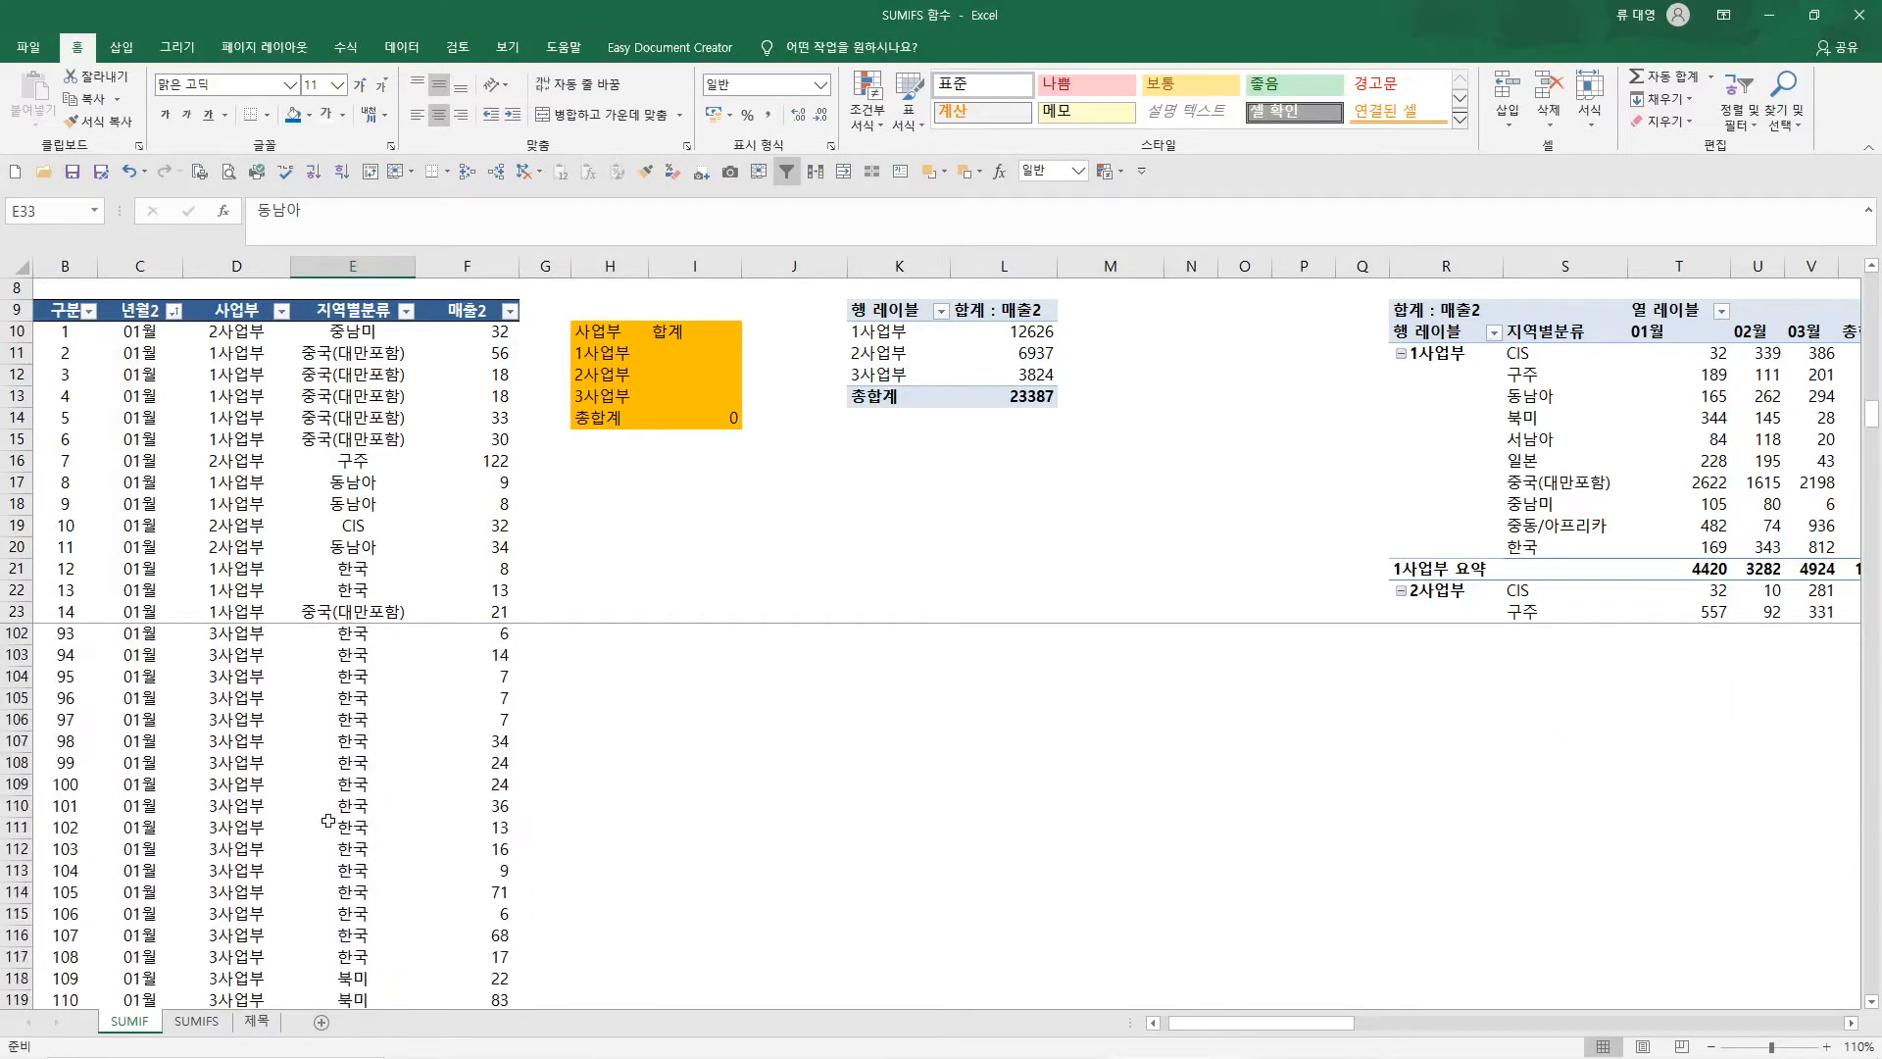
scroll(330, 824, down, 20)
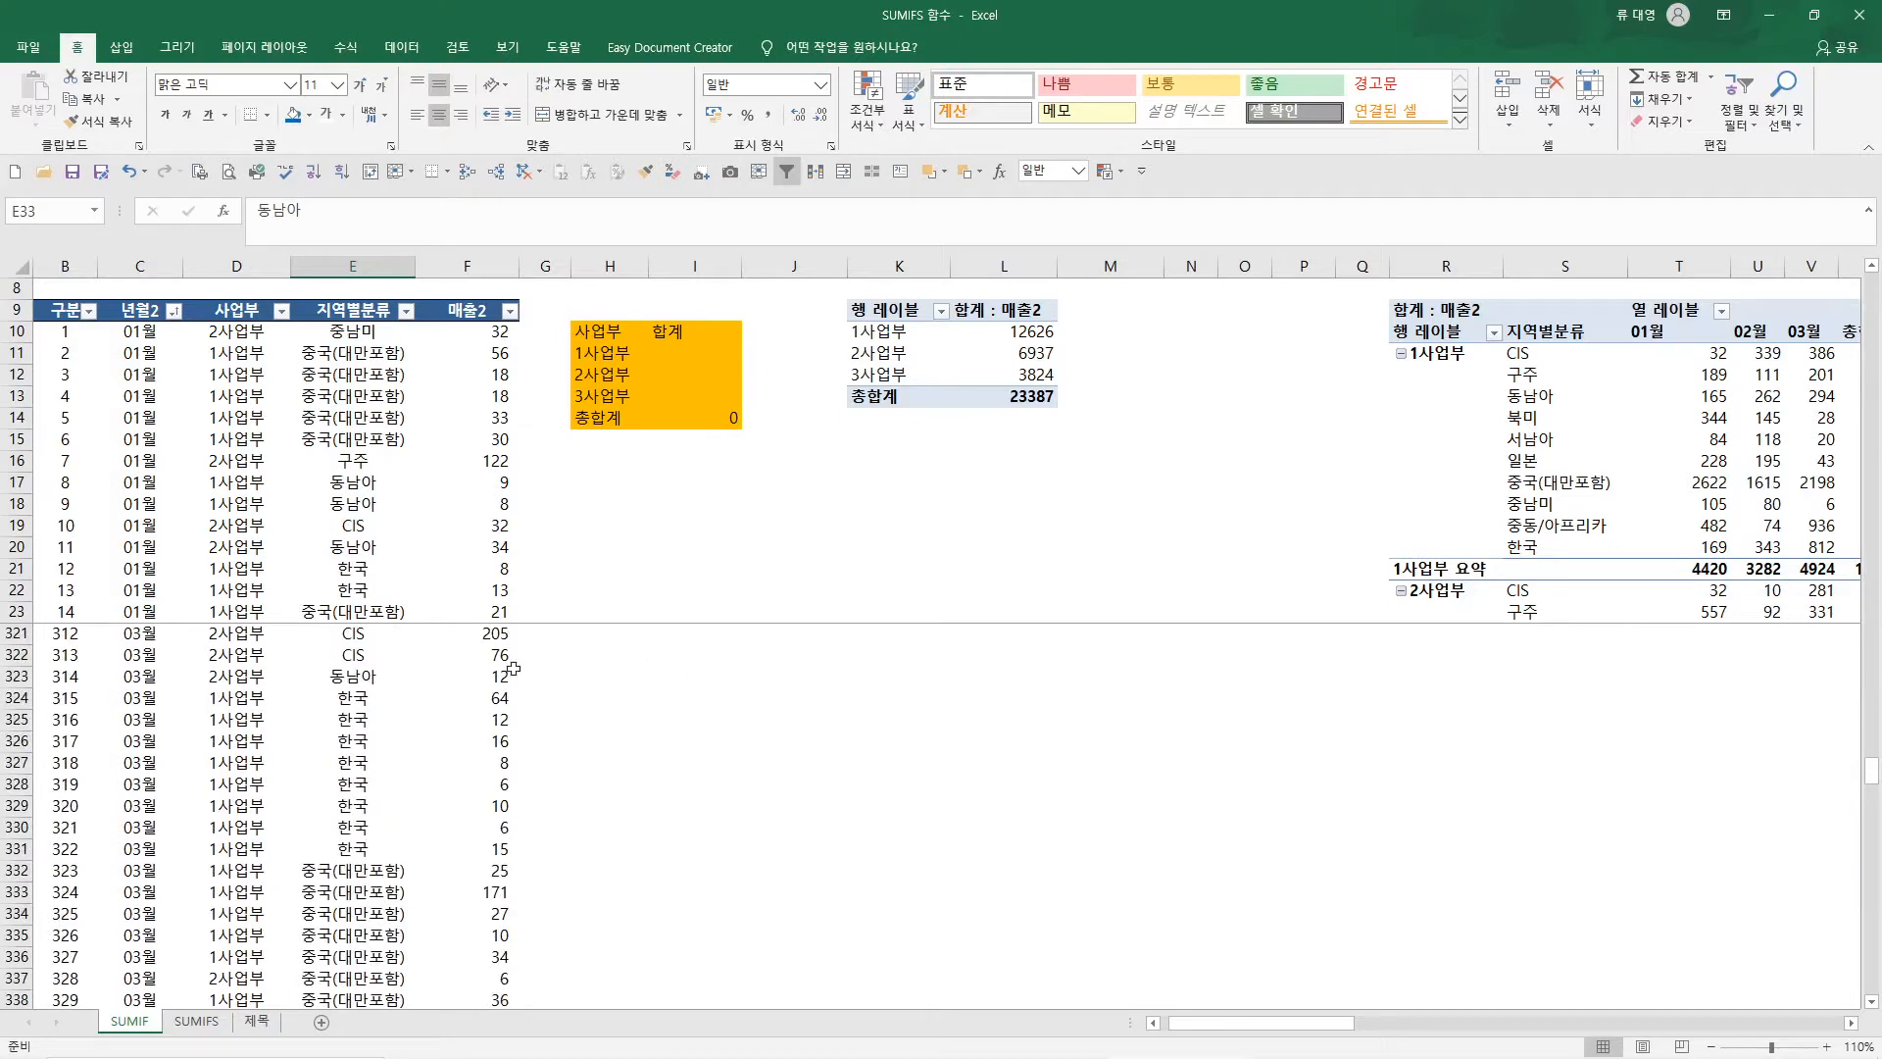
drag(1871, 776, 1871, 950)
click(1782, 918)
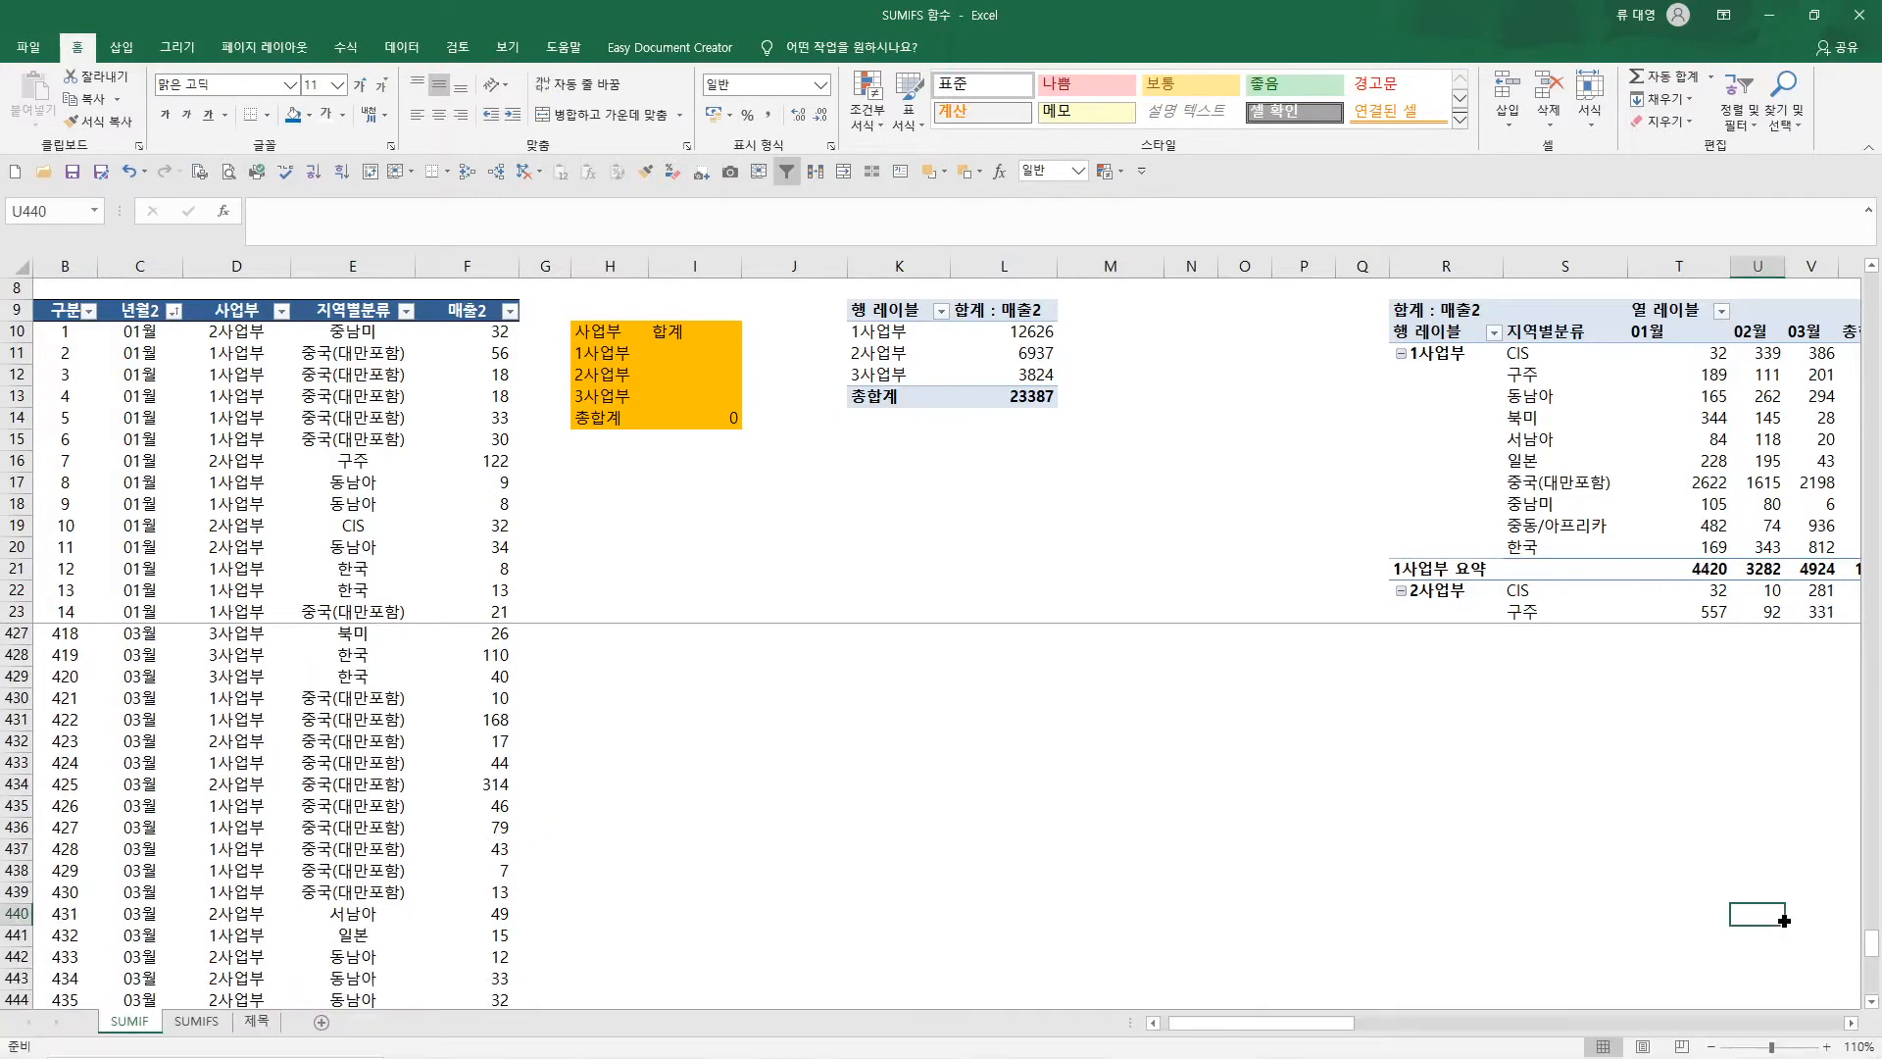
click(1825, 1045)
click(1825, 1045)
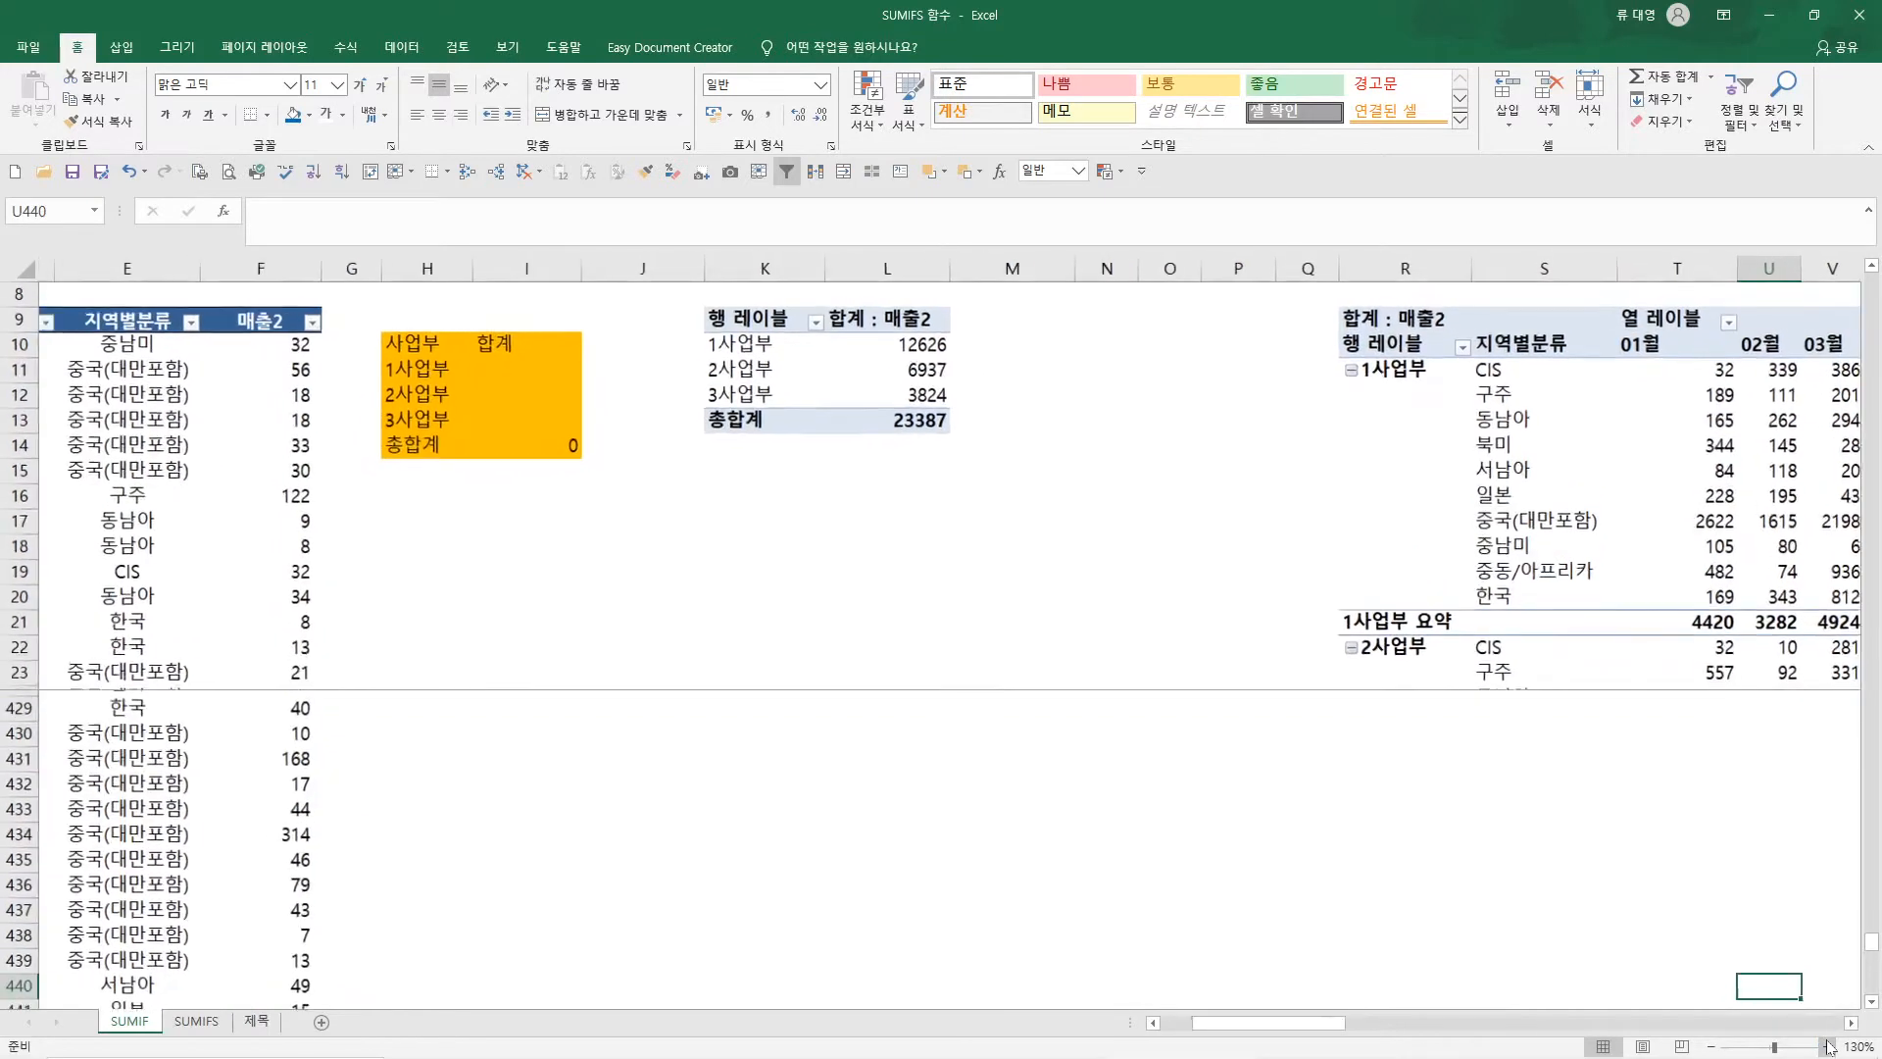
drag(1321, 1027, 1292, 1027)
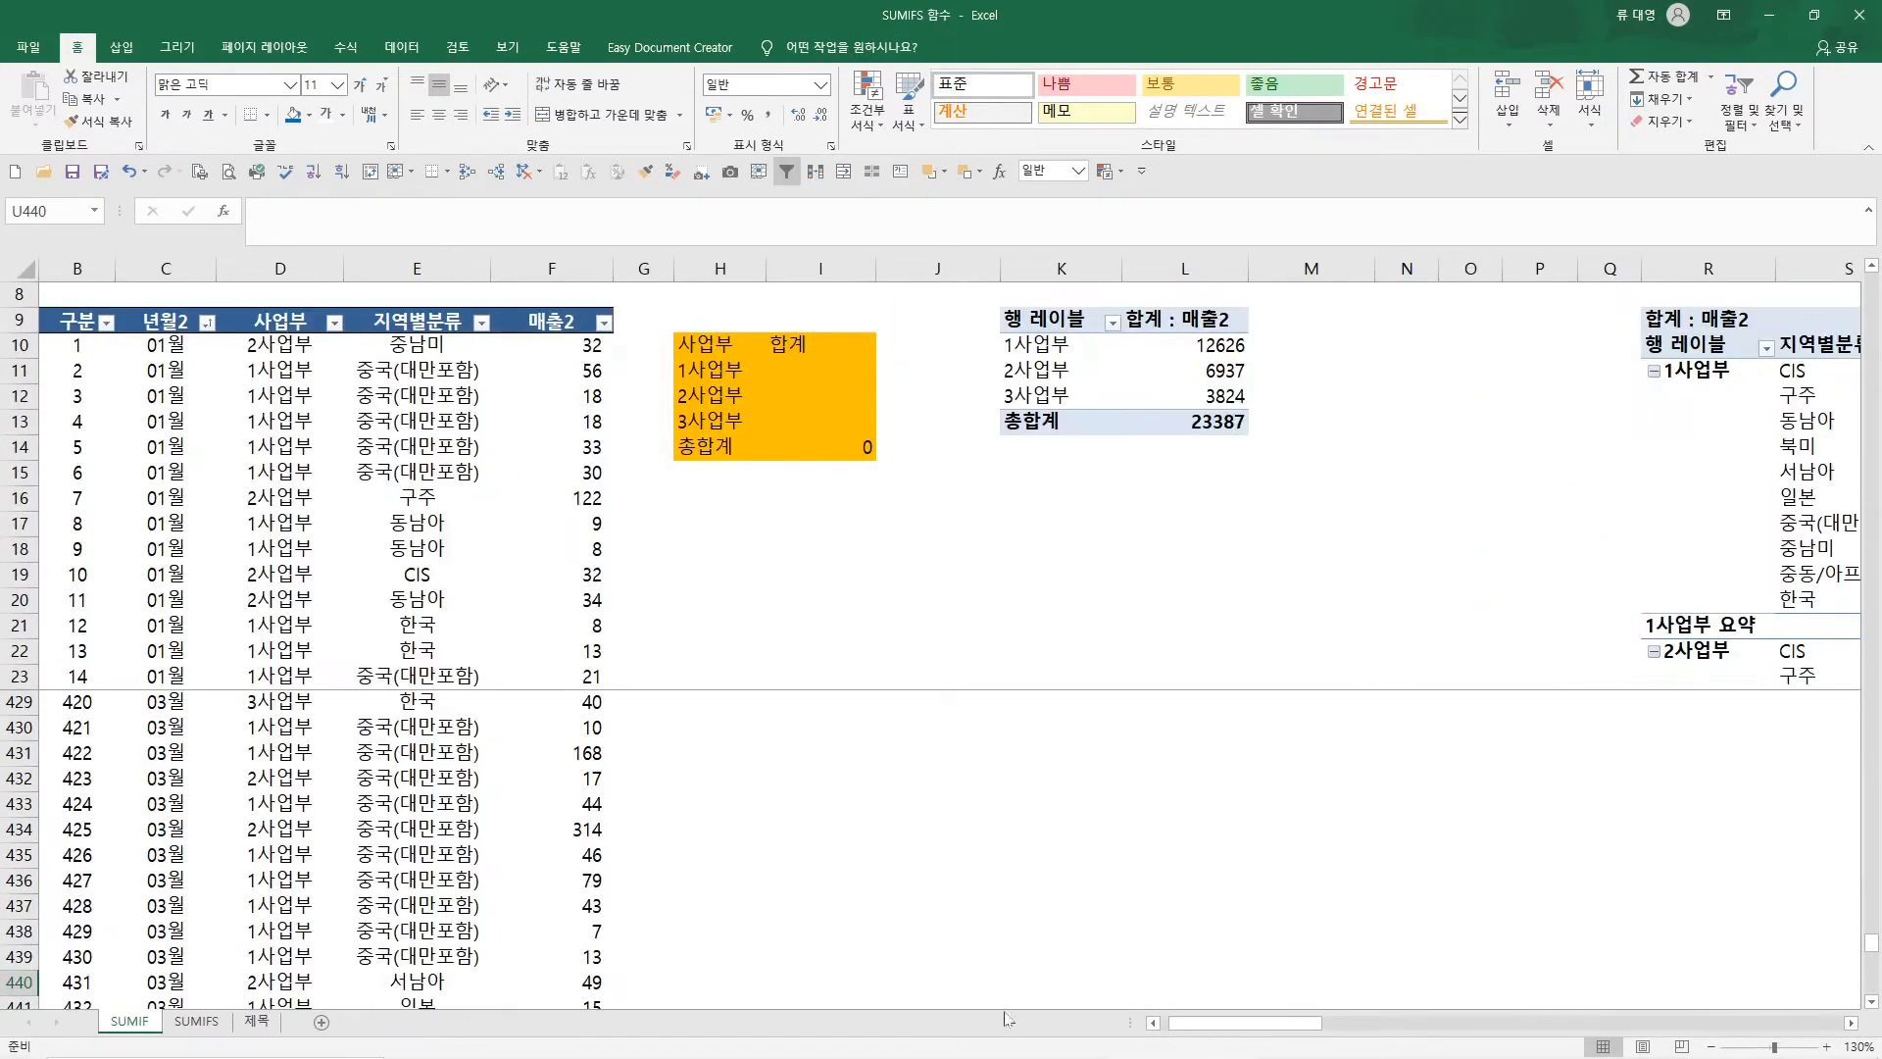
scroll(279, 742, down, 9)
scroll(239, 752, down, 1)
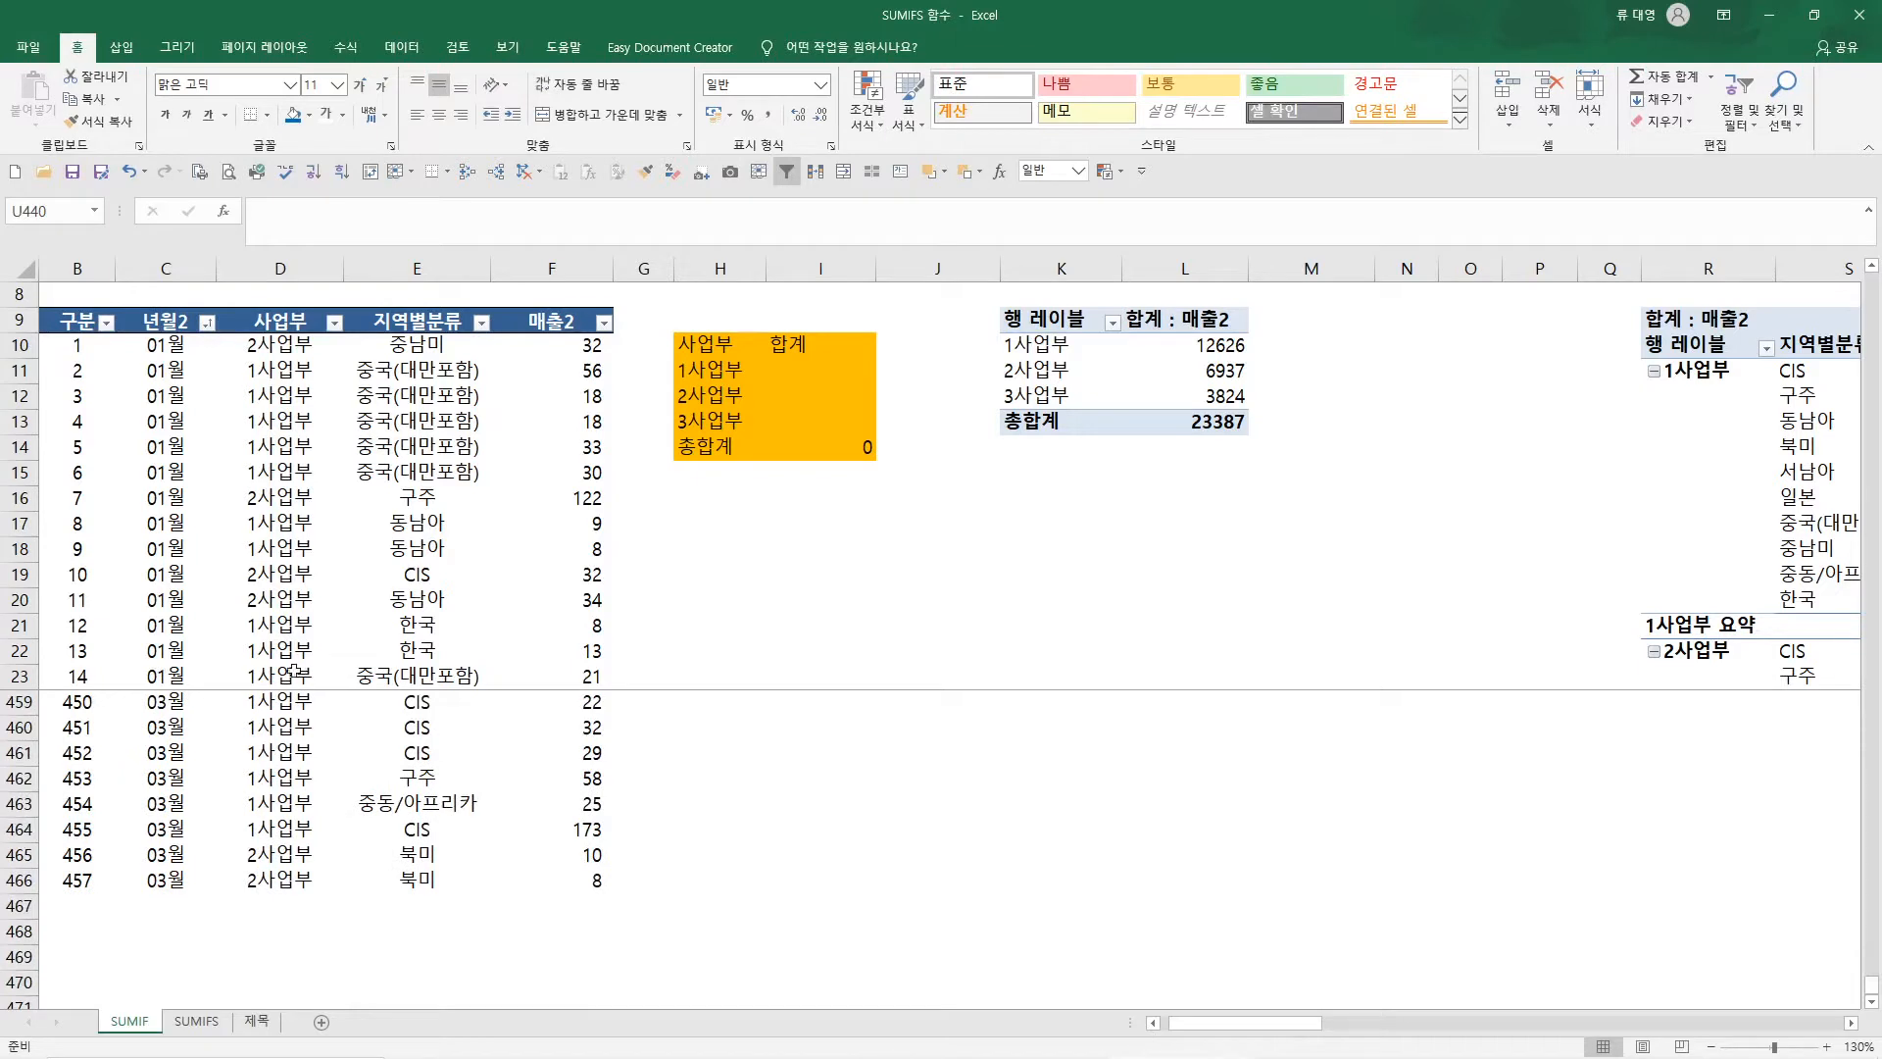
Select the 매출2 data in column F, and finally the whole column, to check its sum
click(562, 328)
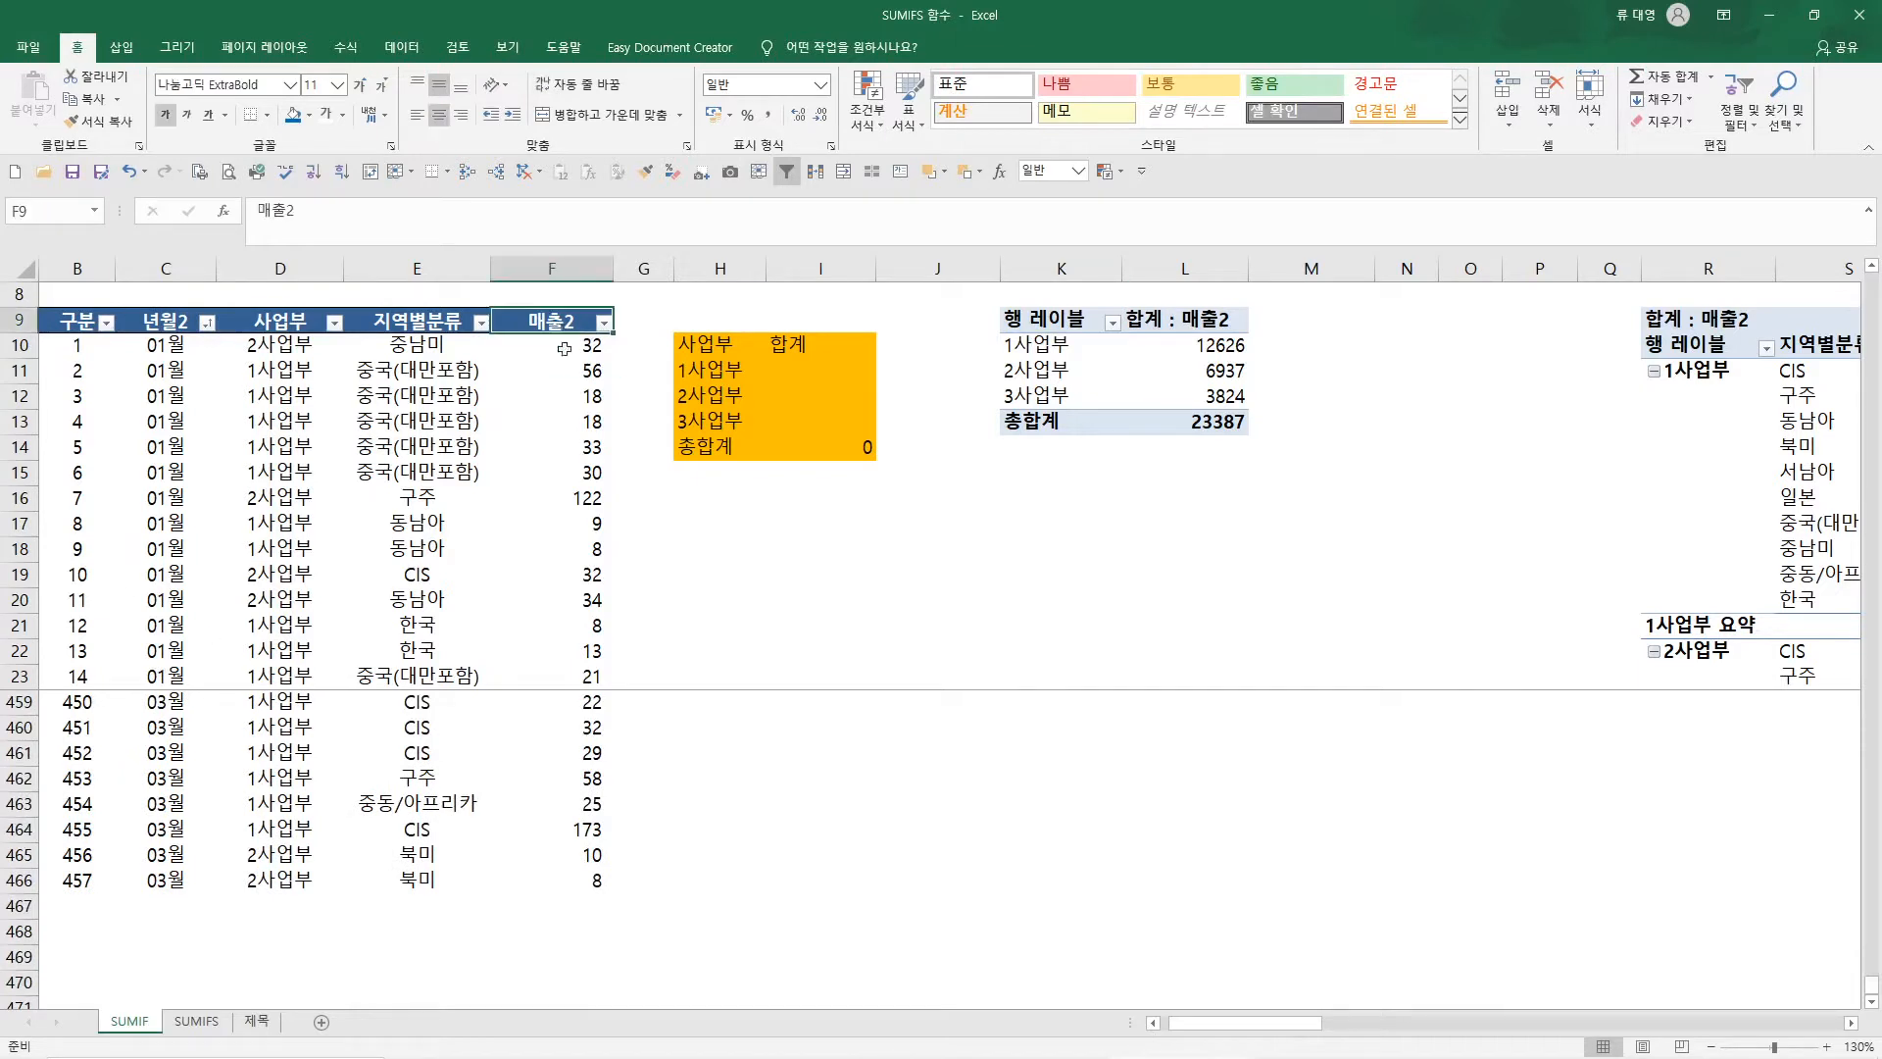
shift+click(576, 899)
mouse_move(1563, 1058)
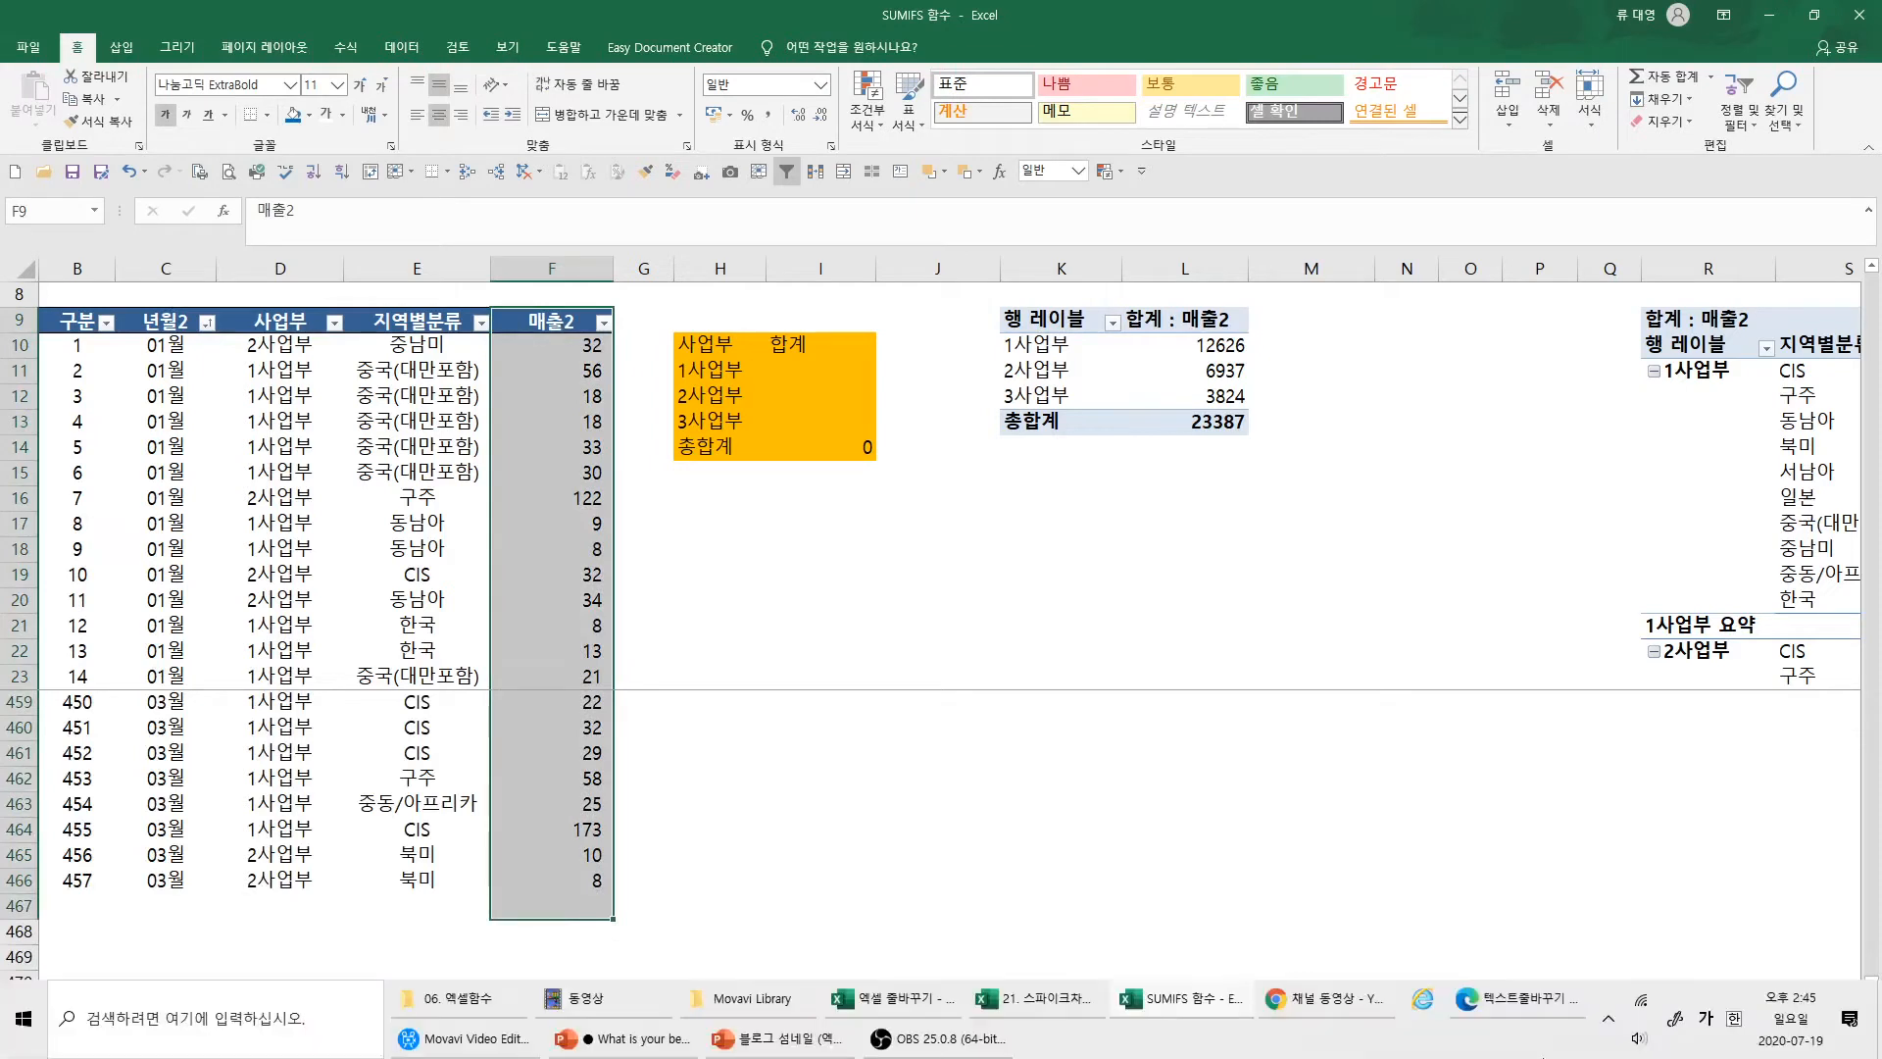
click(1559, 875)
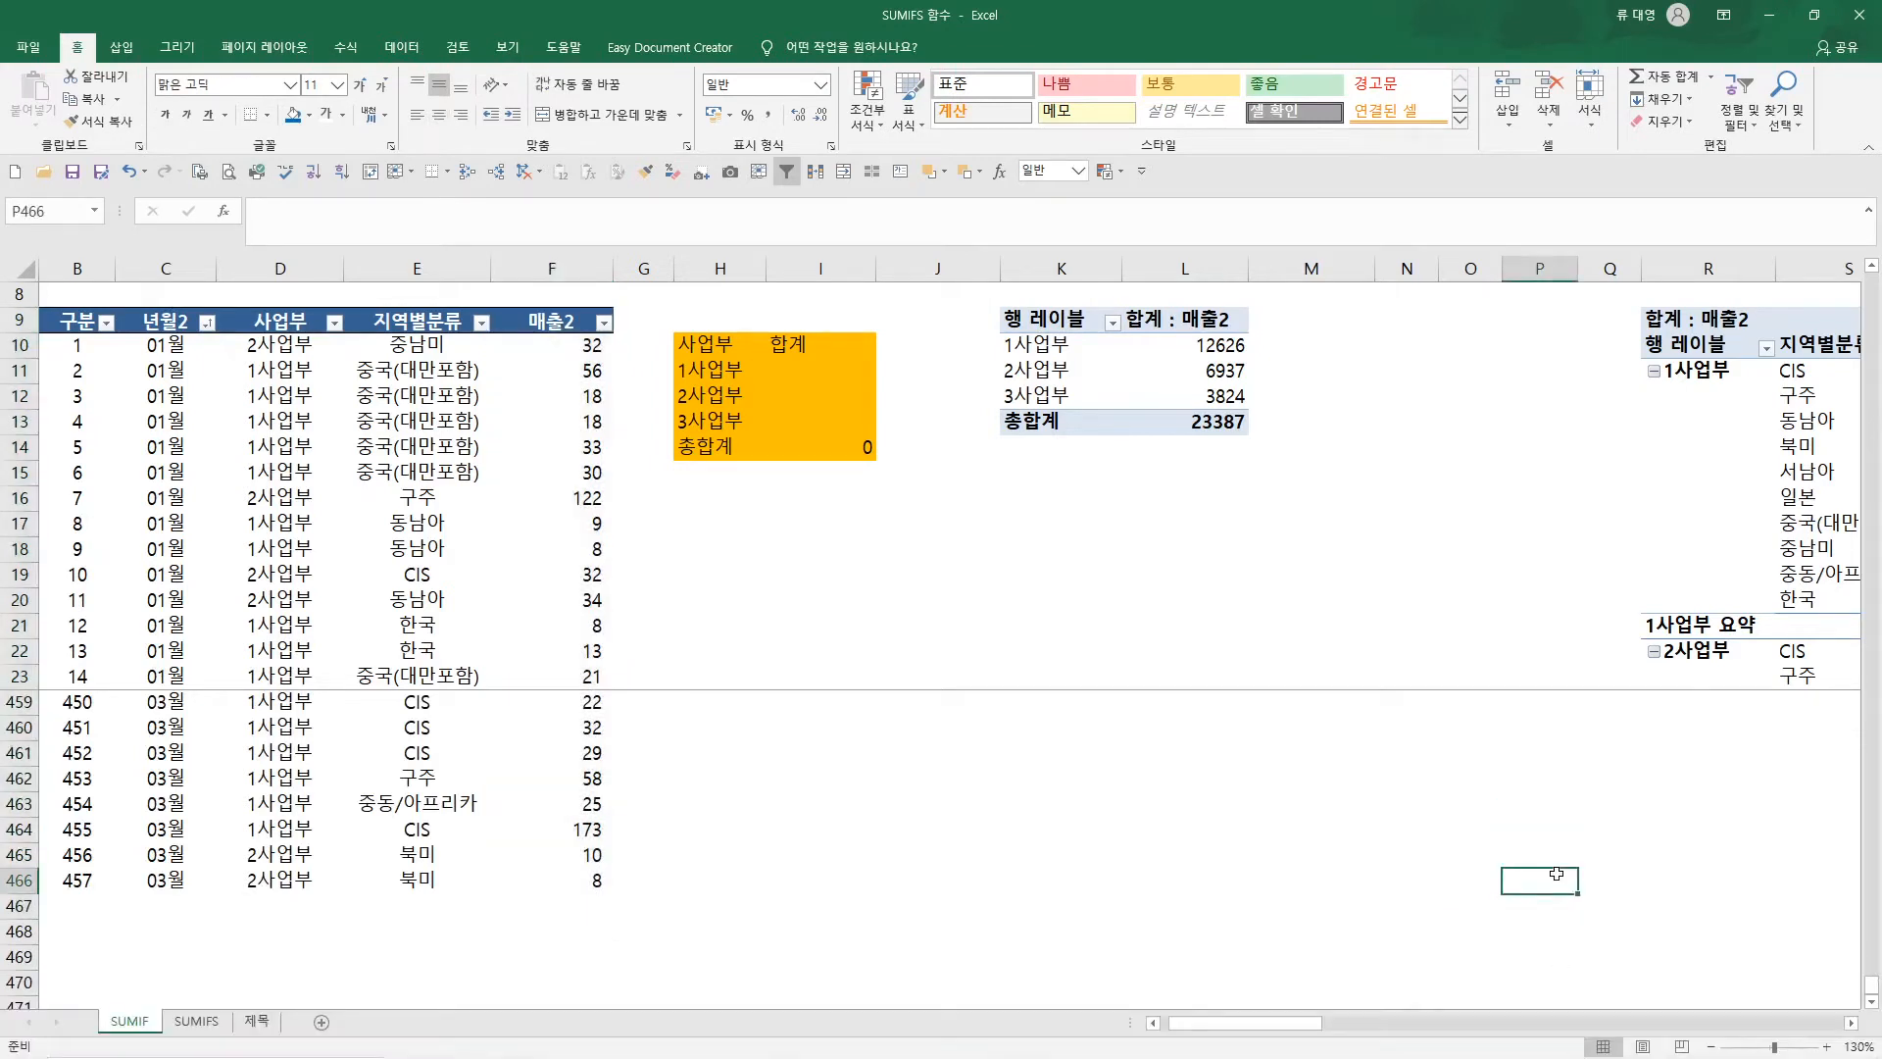
click(532, 271)
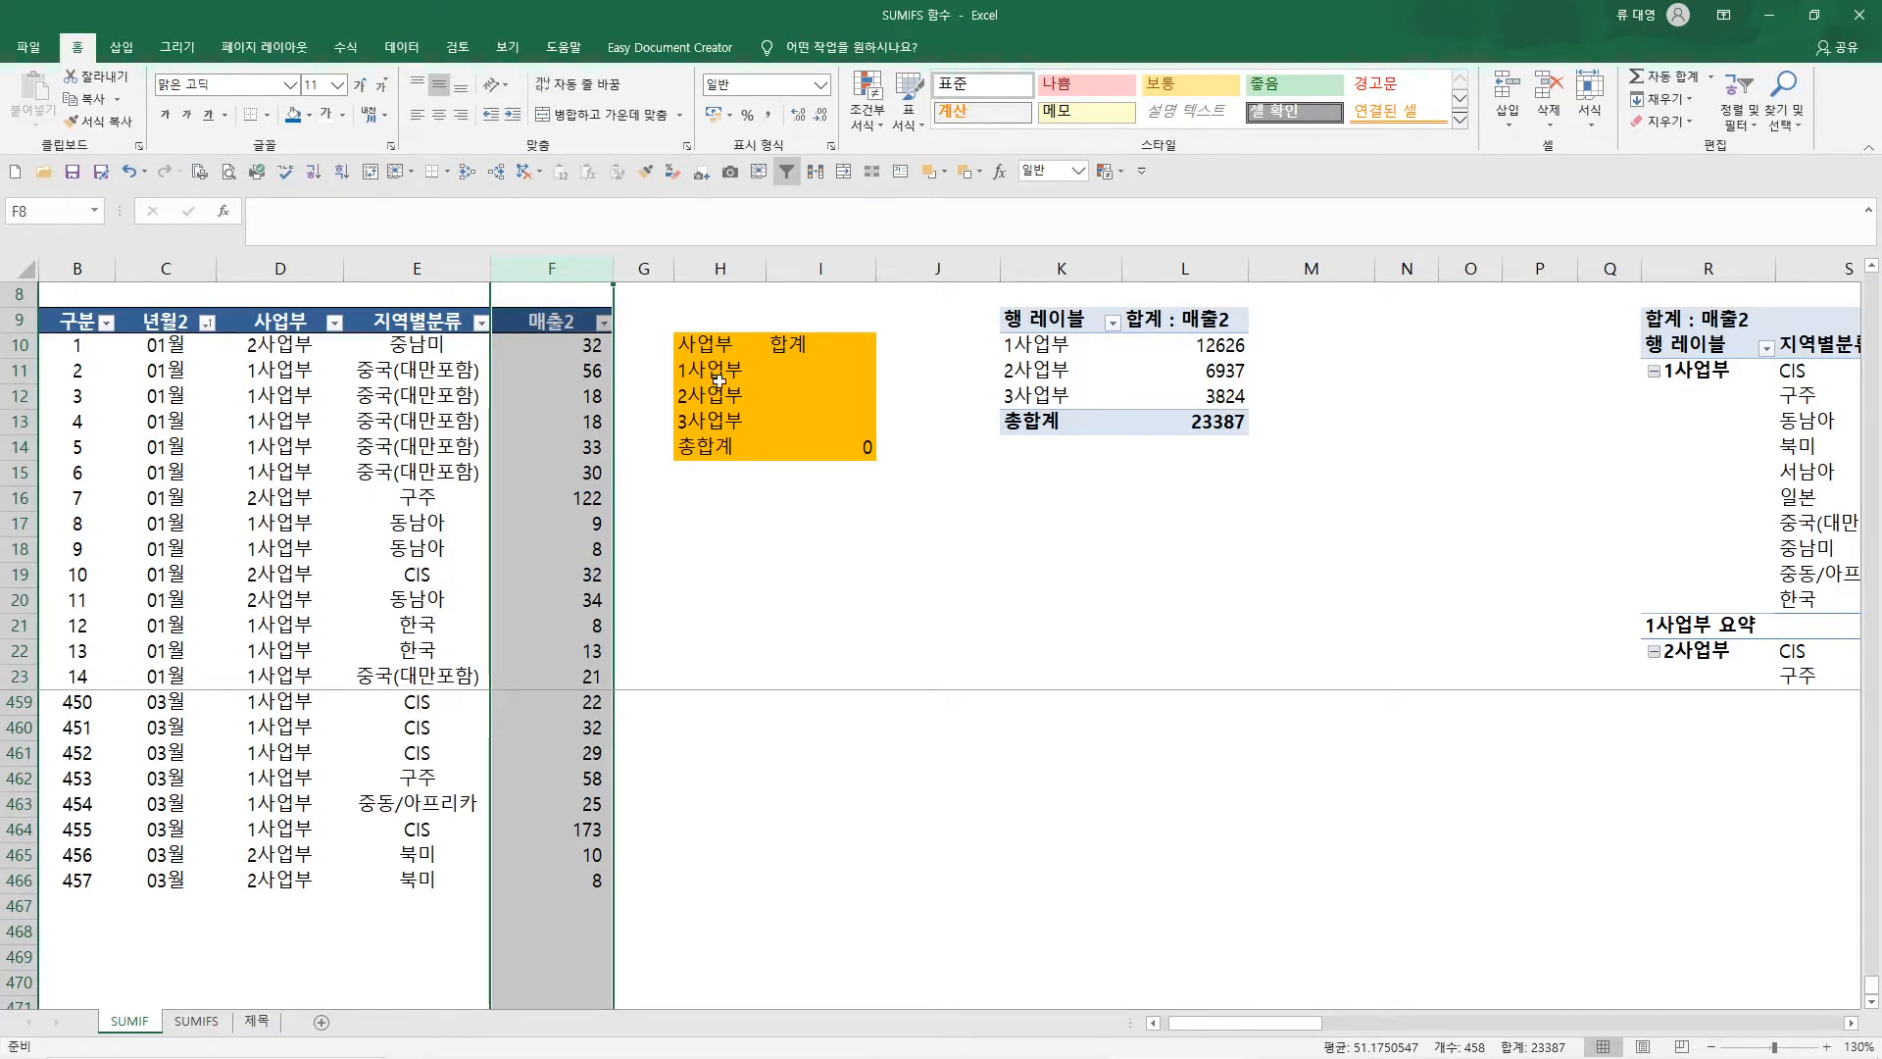
Find the SUMIF function by searching for SUMIF and insert it in cell I11 for the 1사업부 total
click(808, 368)
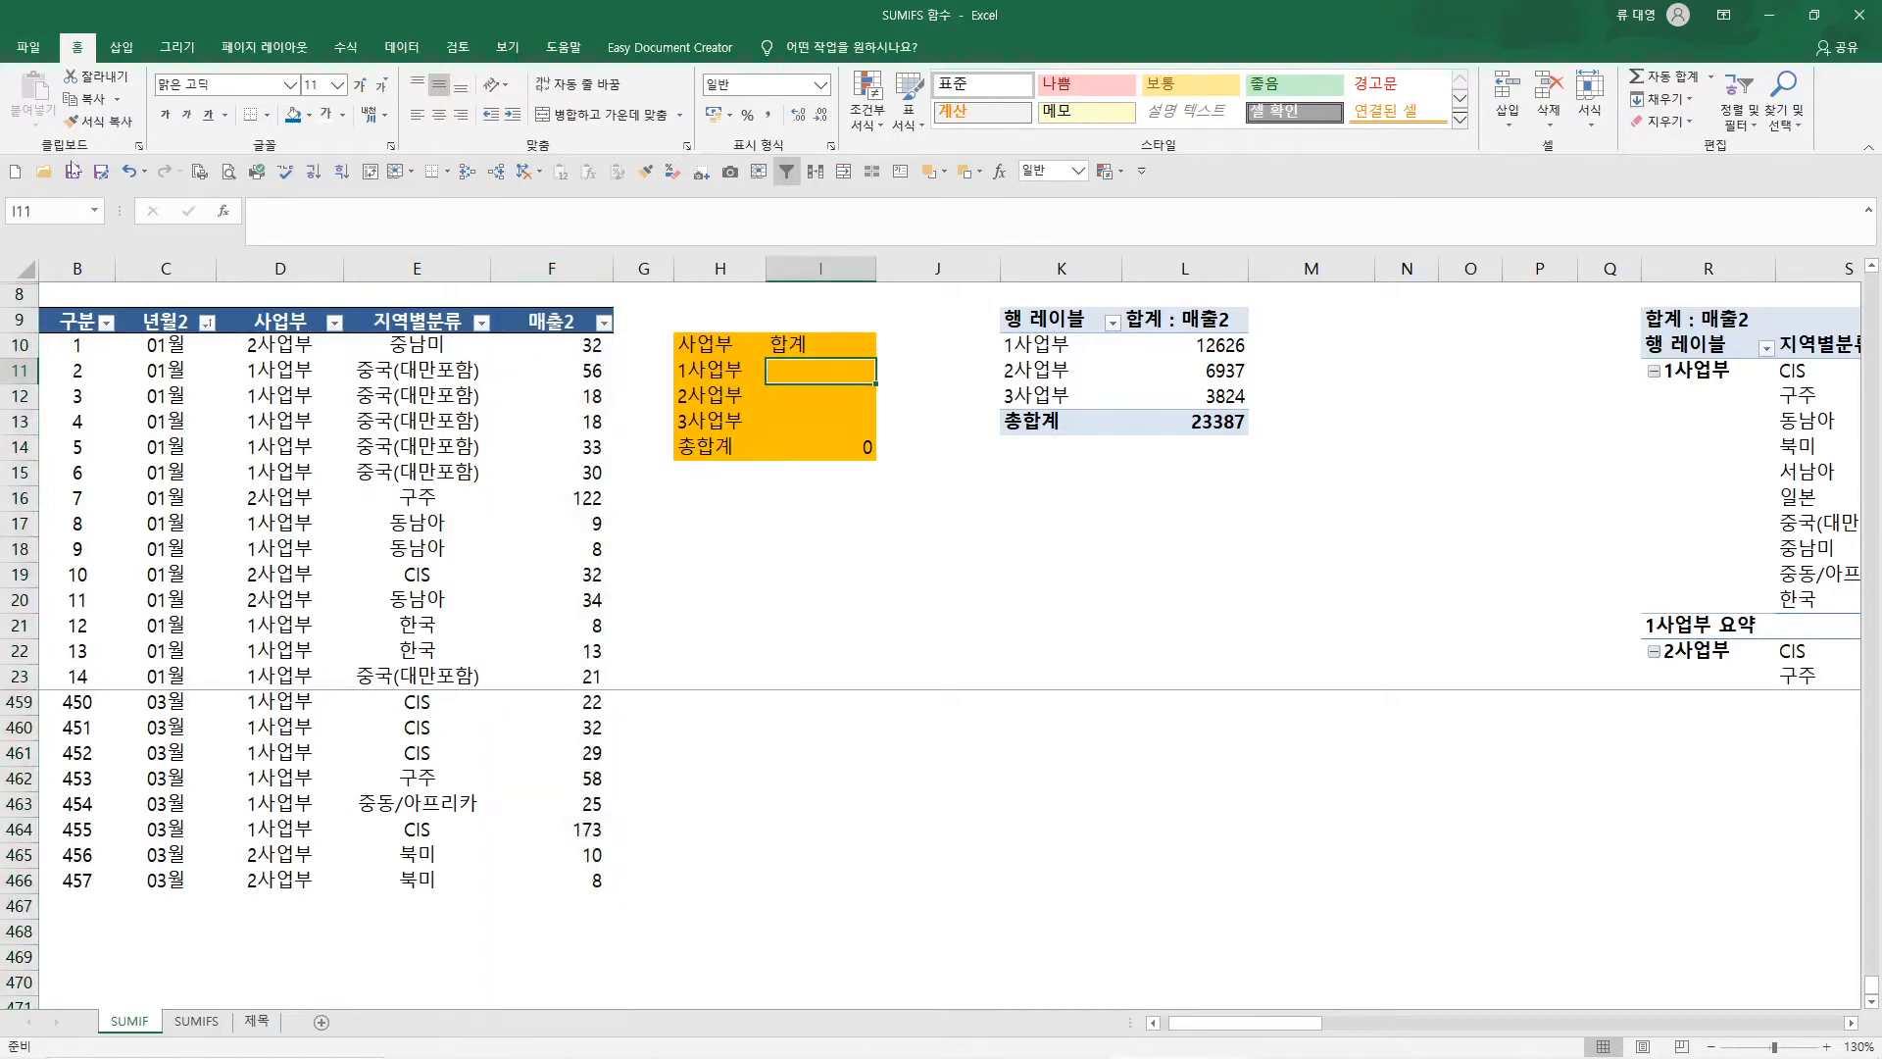
click(225, 212)
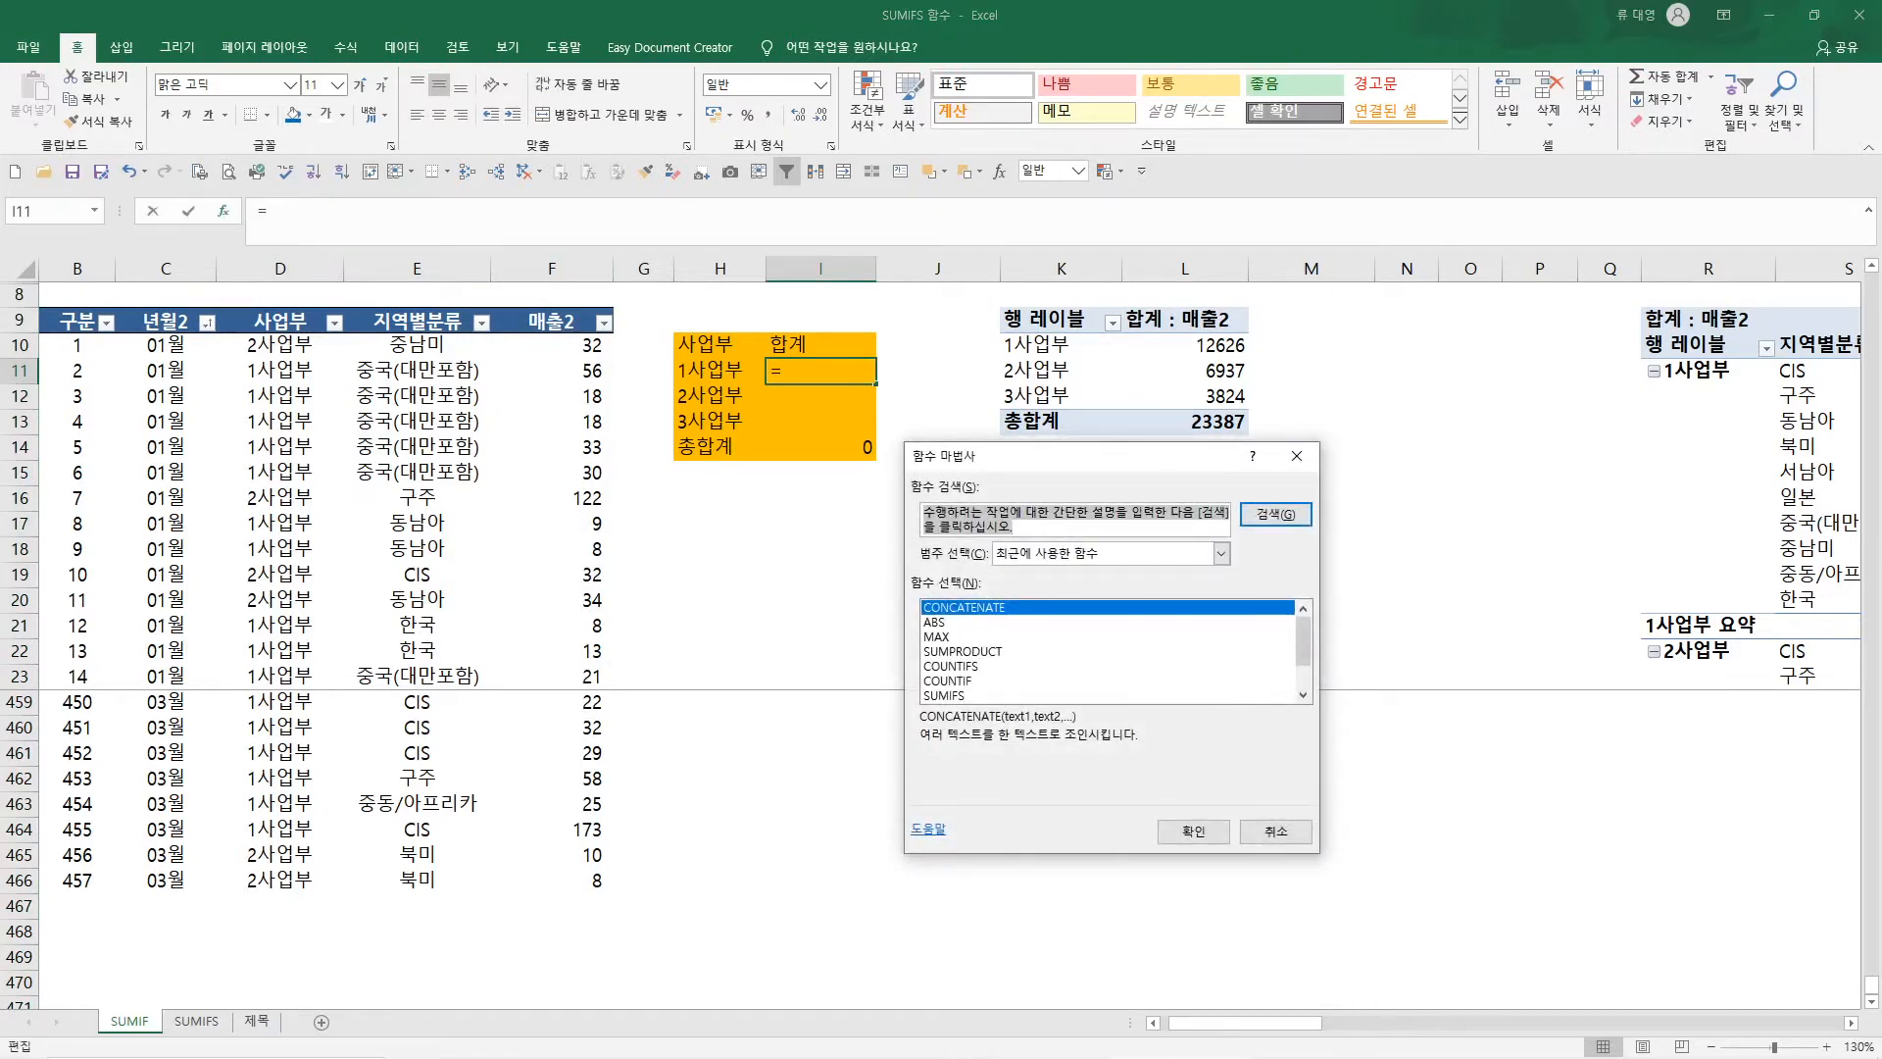
text(ㄴ)
key(BackSpace)
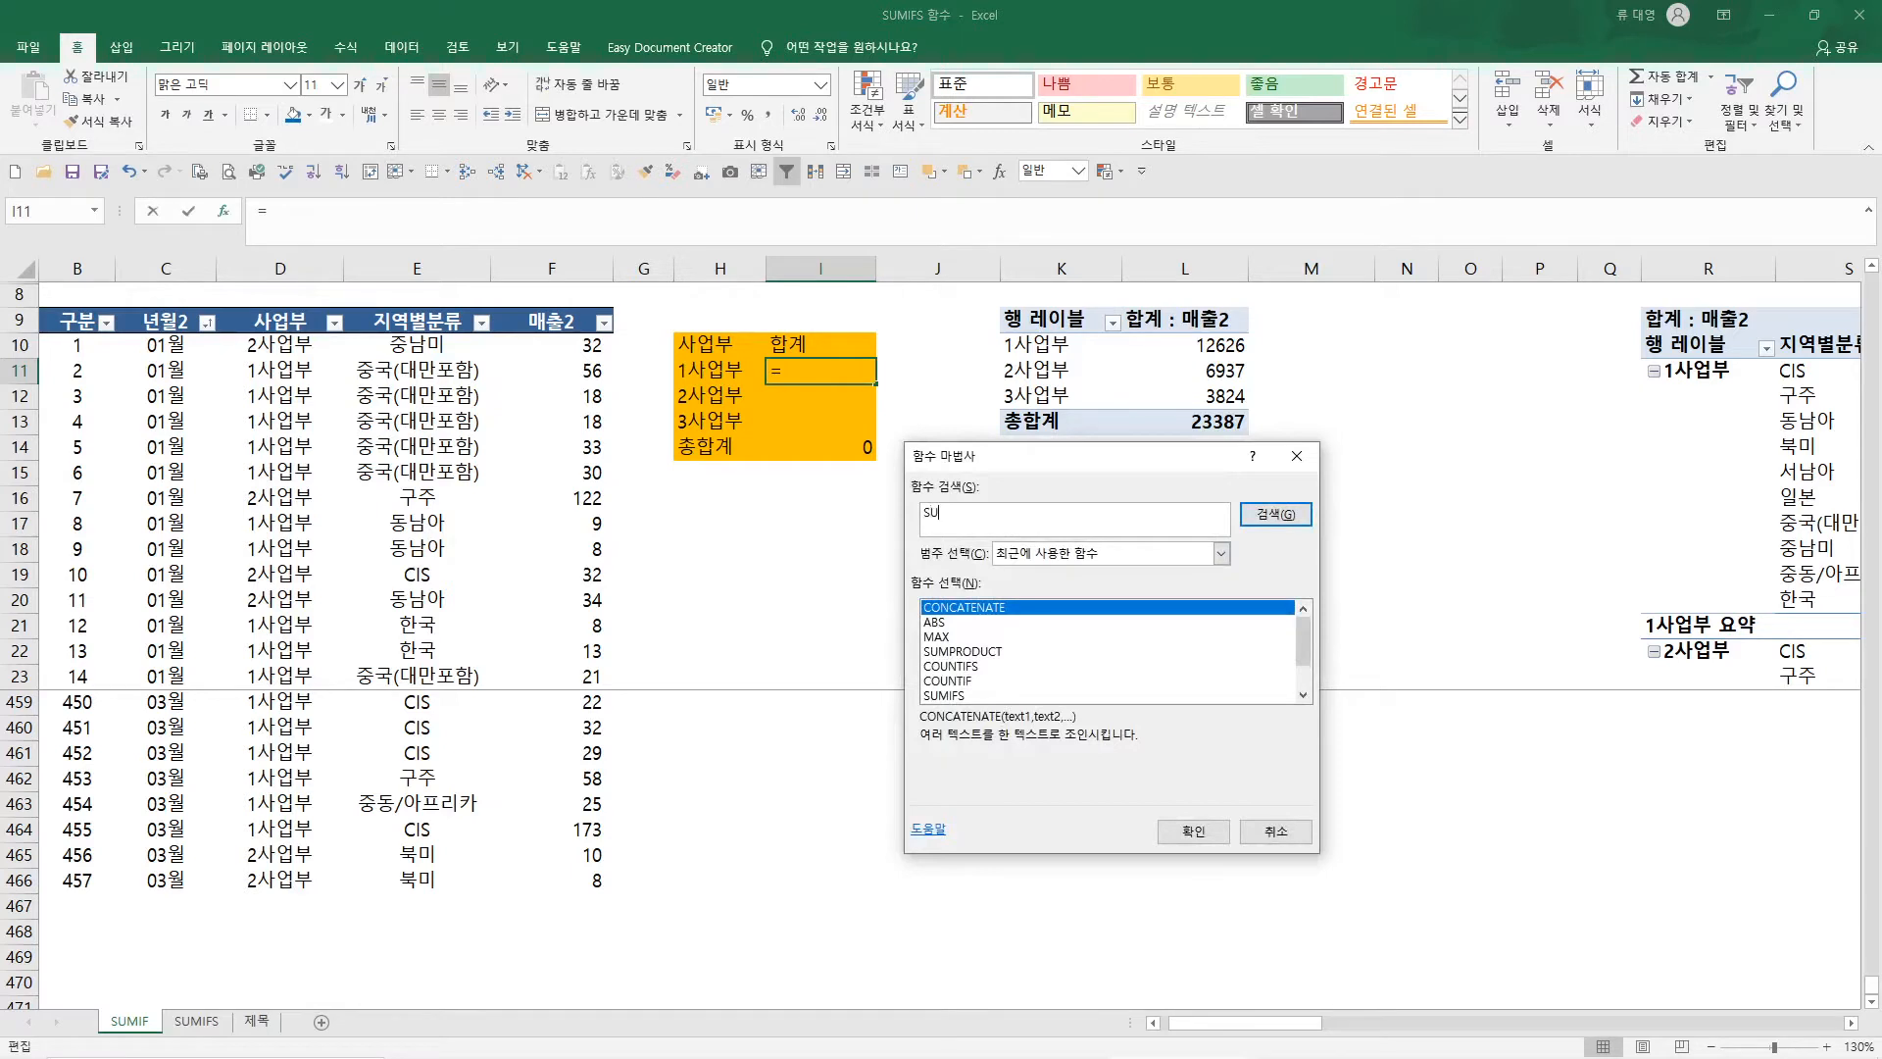
key(Return)
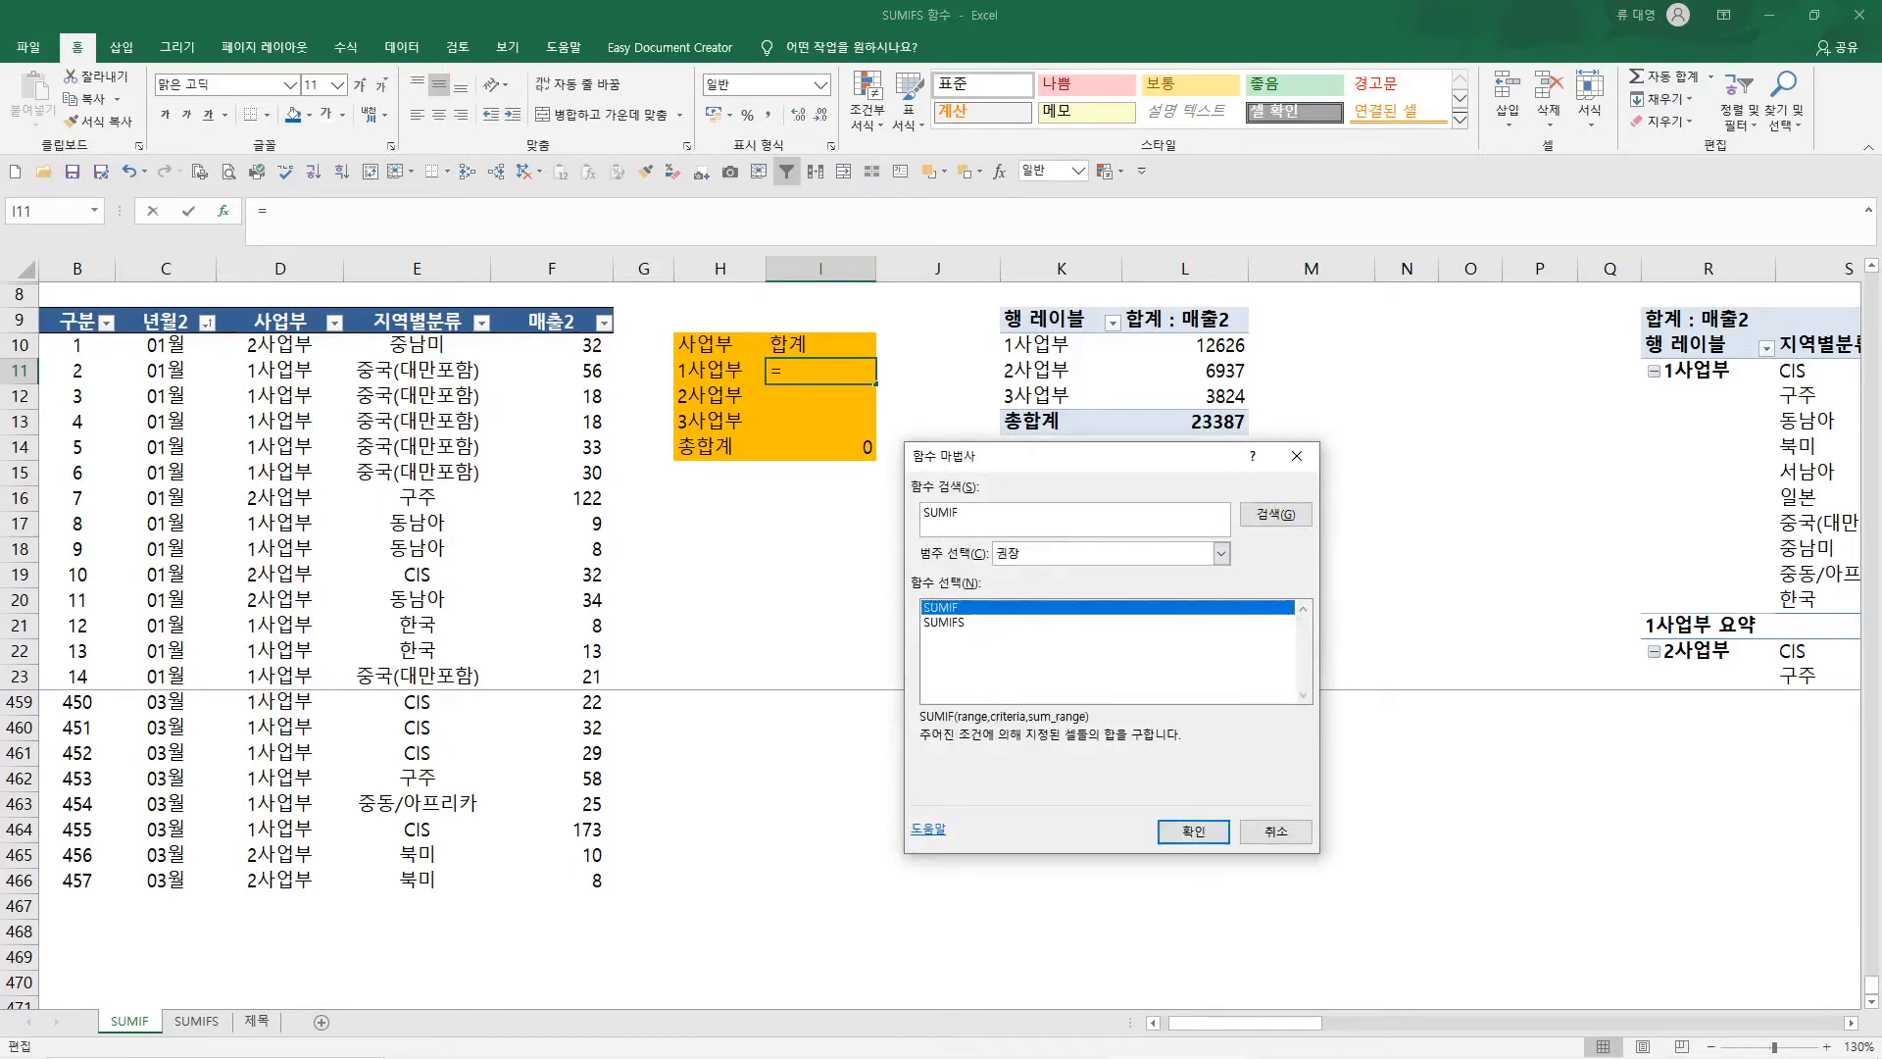
click(1193, 830)
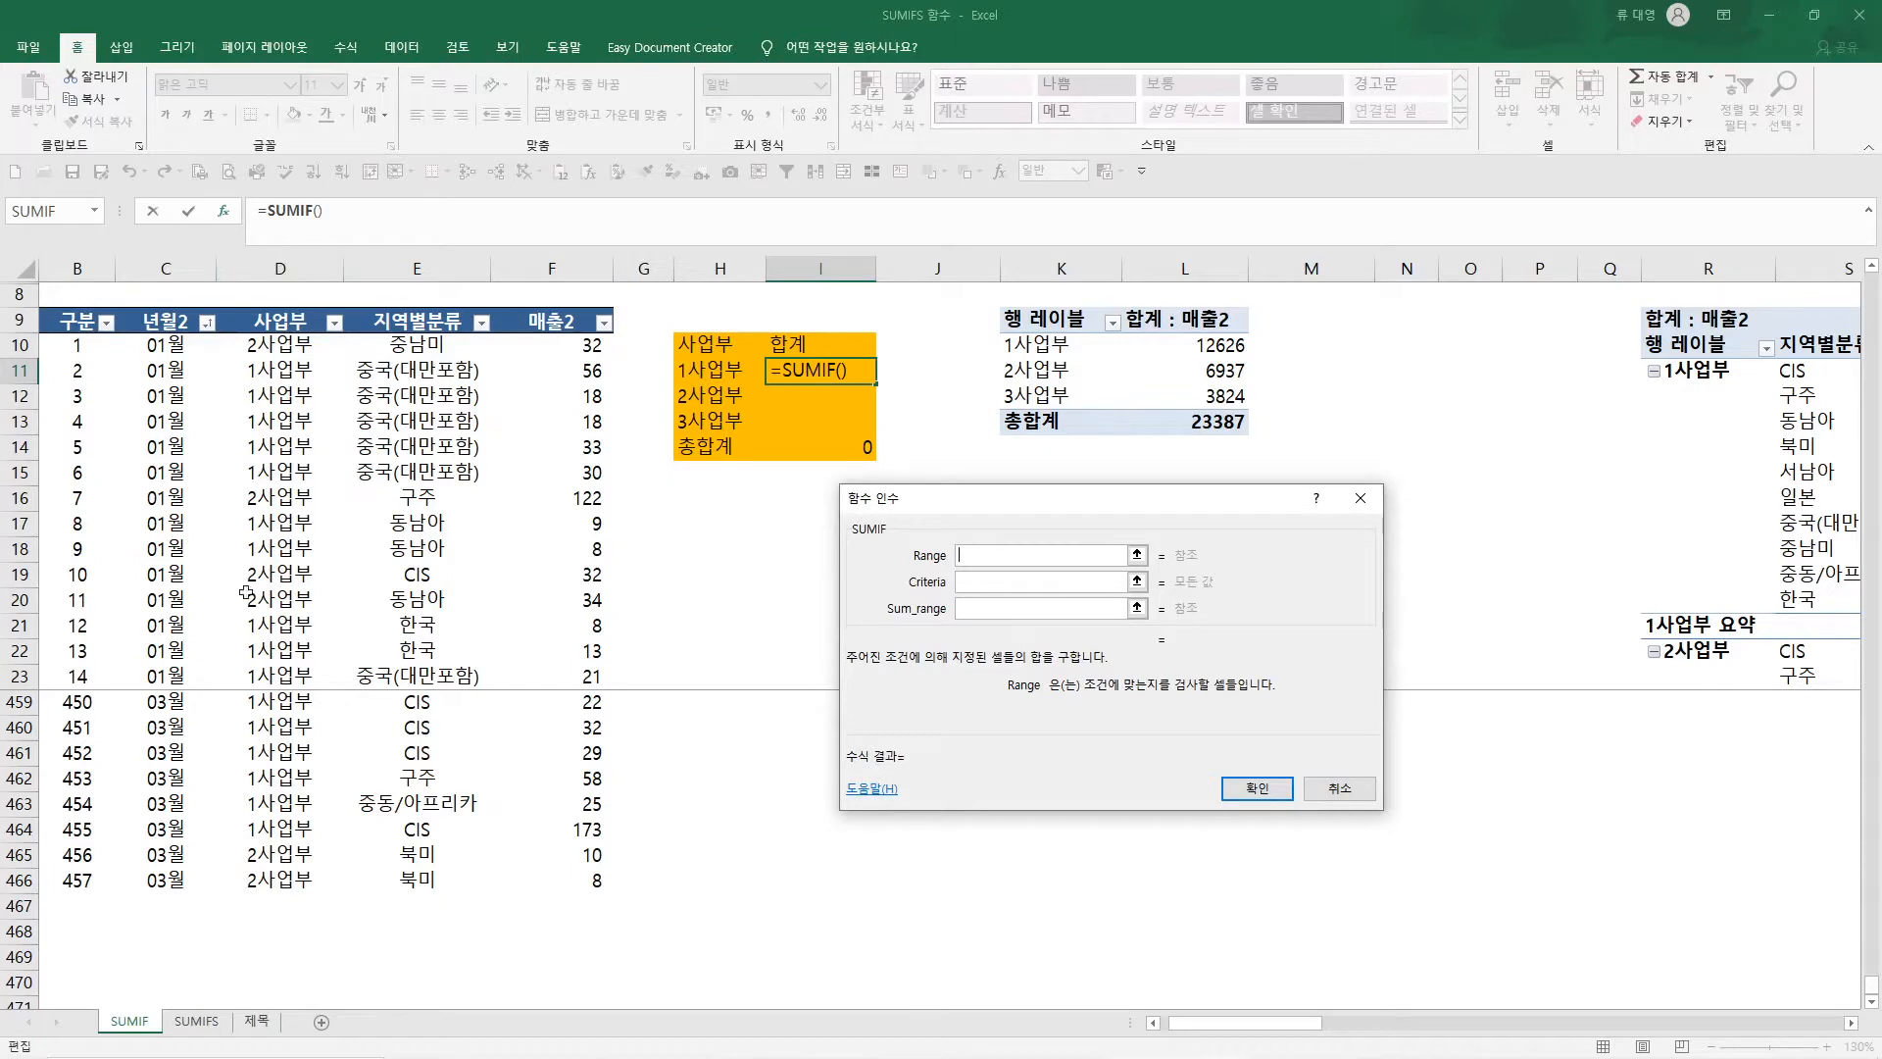
Fill in the SUMIF arguments with range D:D, criteria H11 and sum range F:F
click(295, 272)
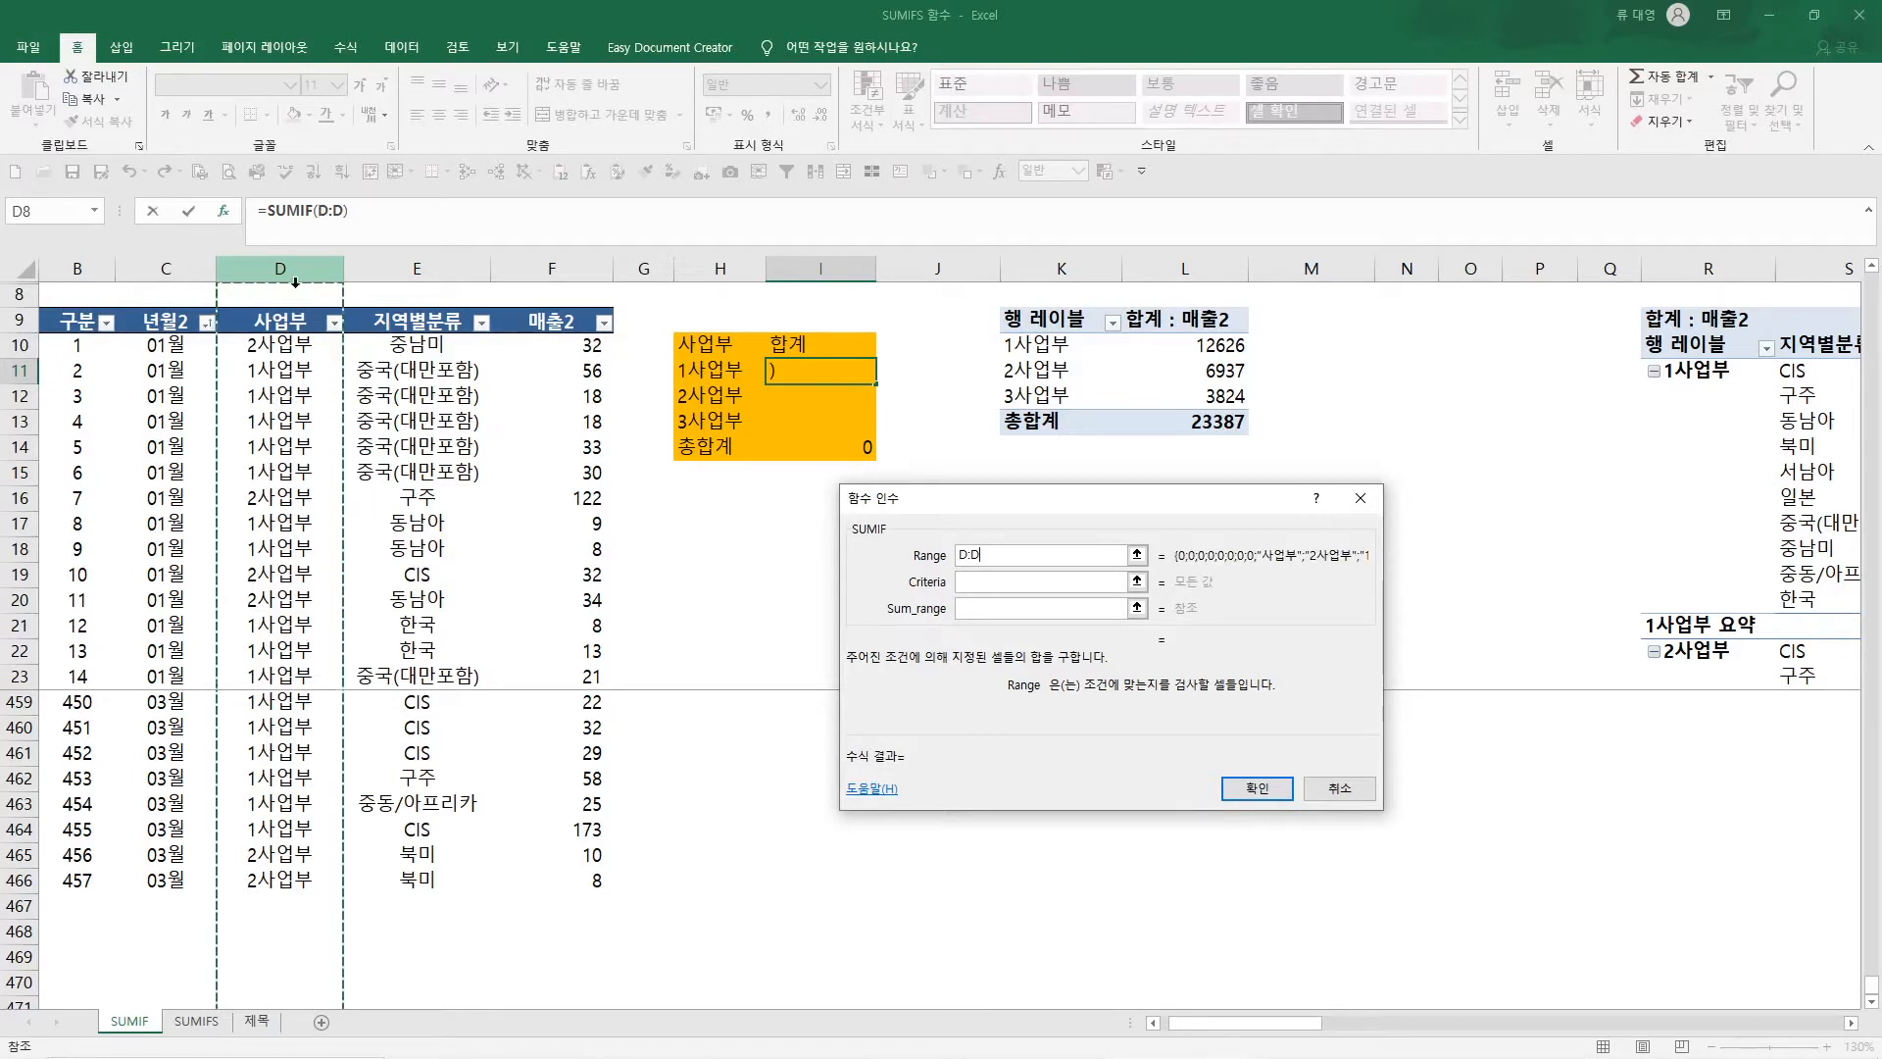
drag(279, 344, 265, 881)
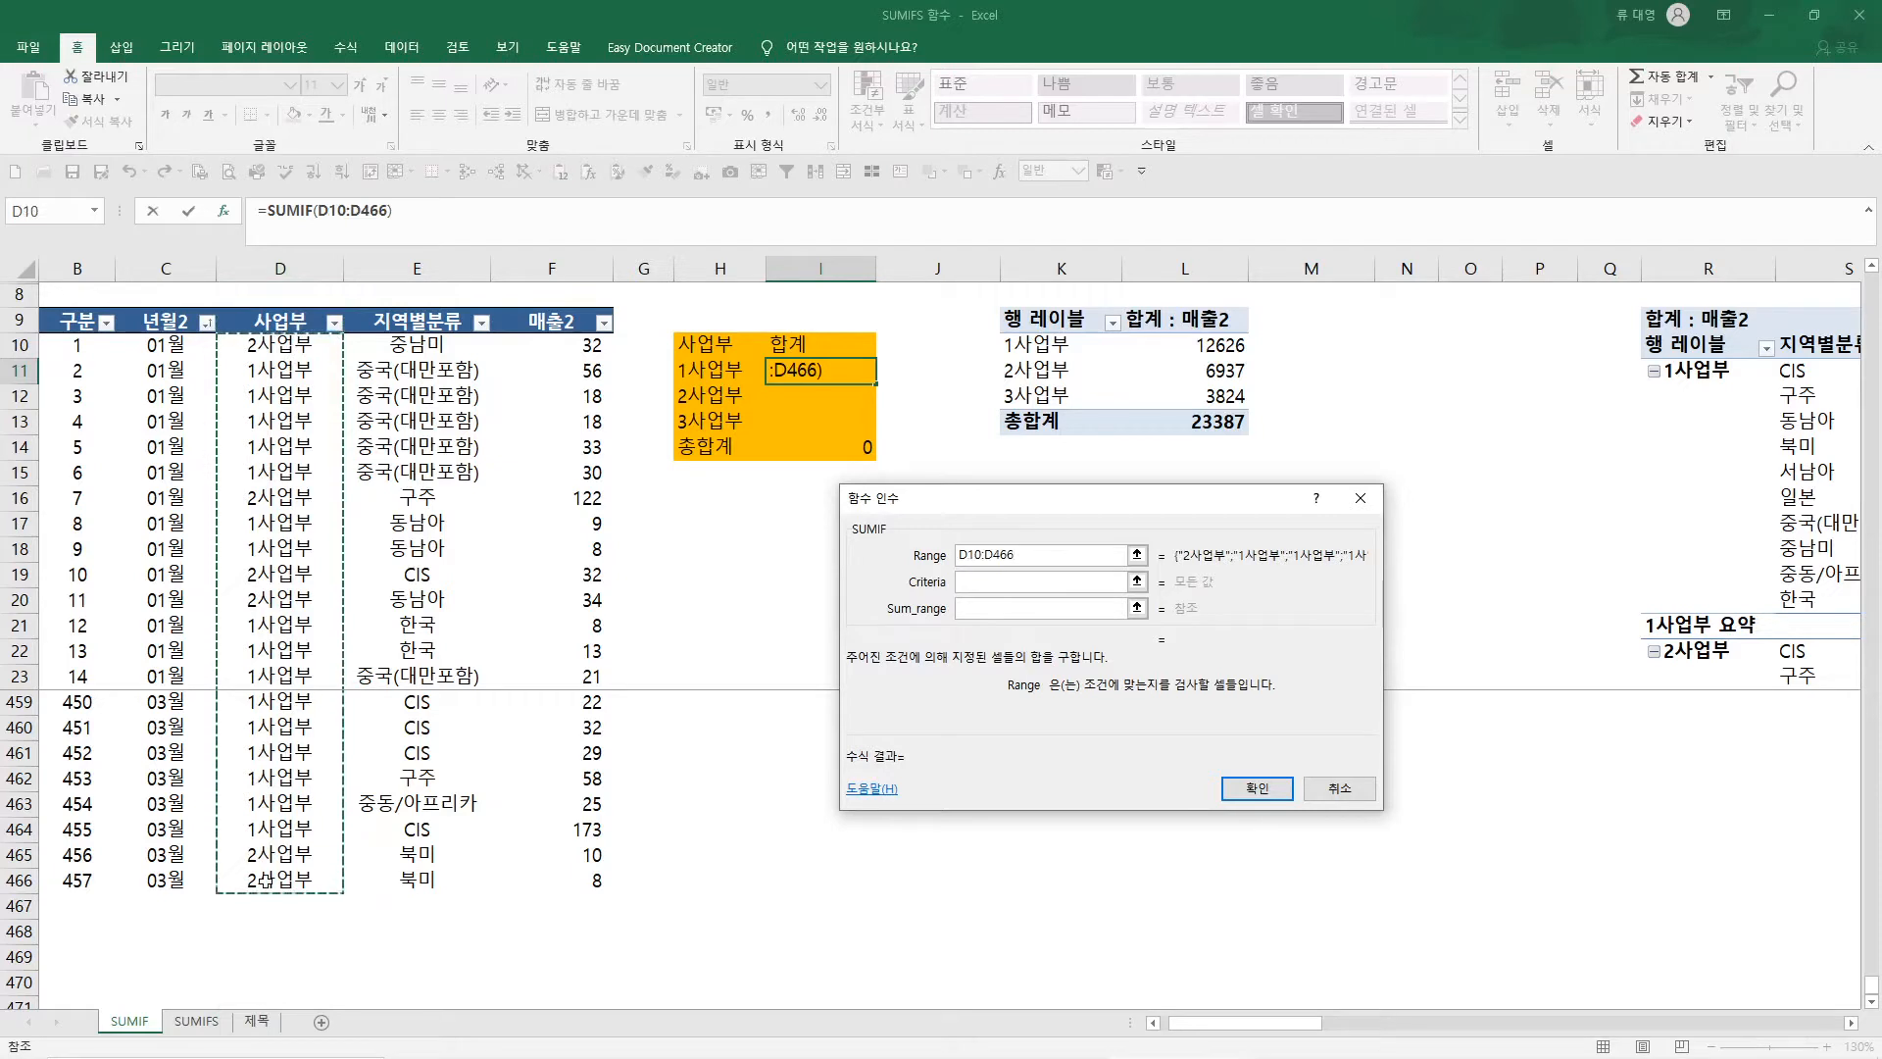
click(277, 265)
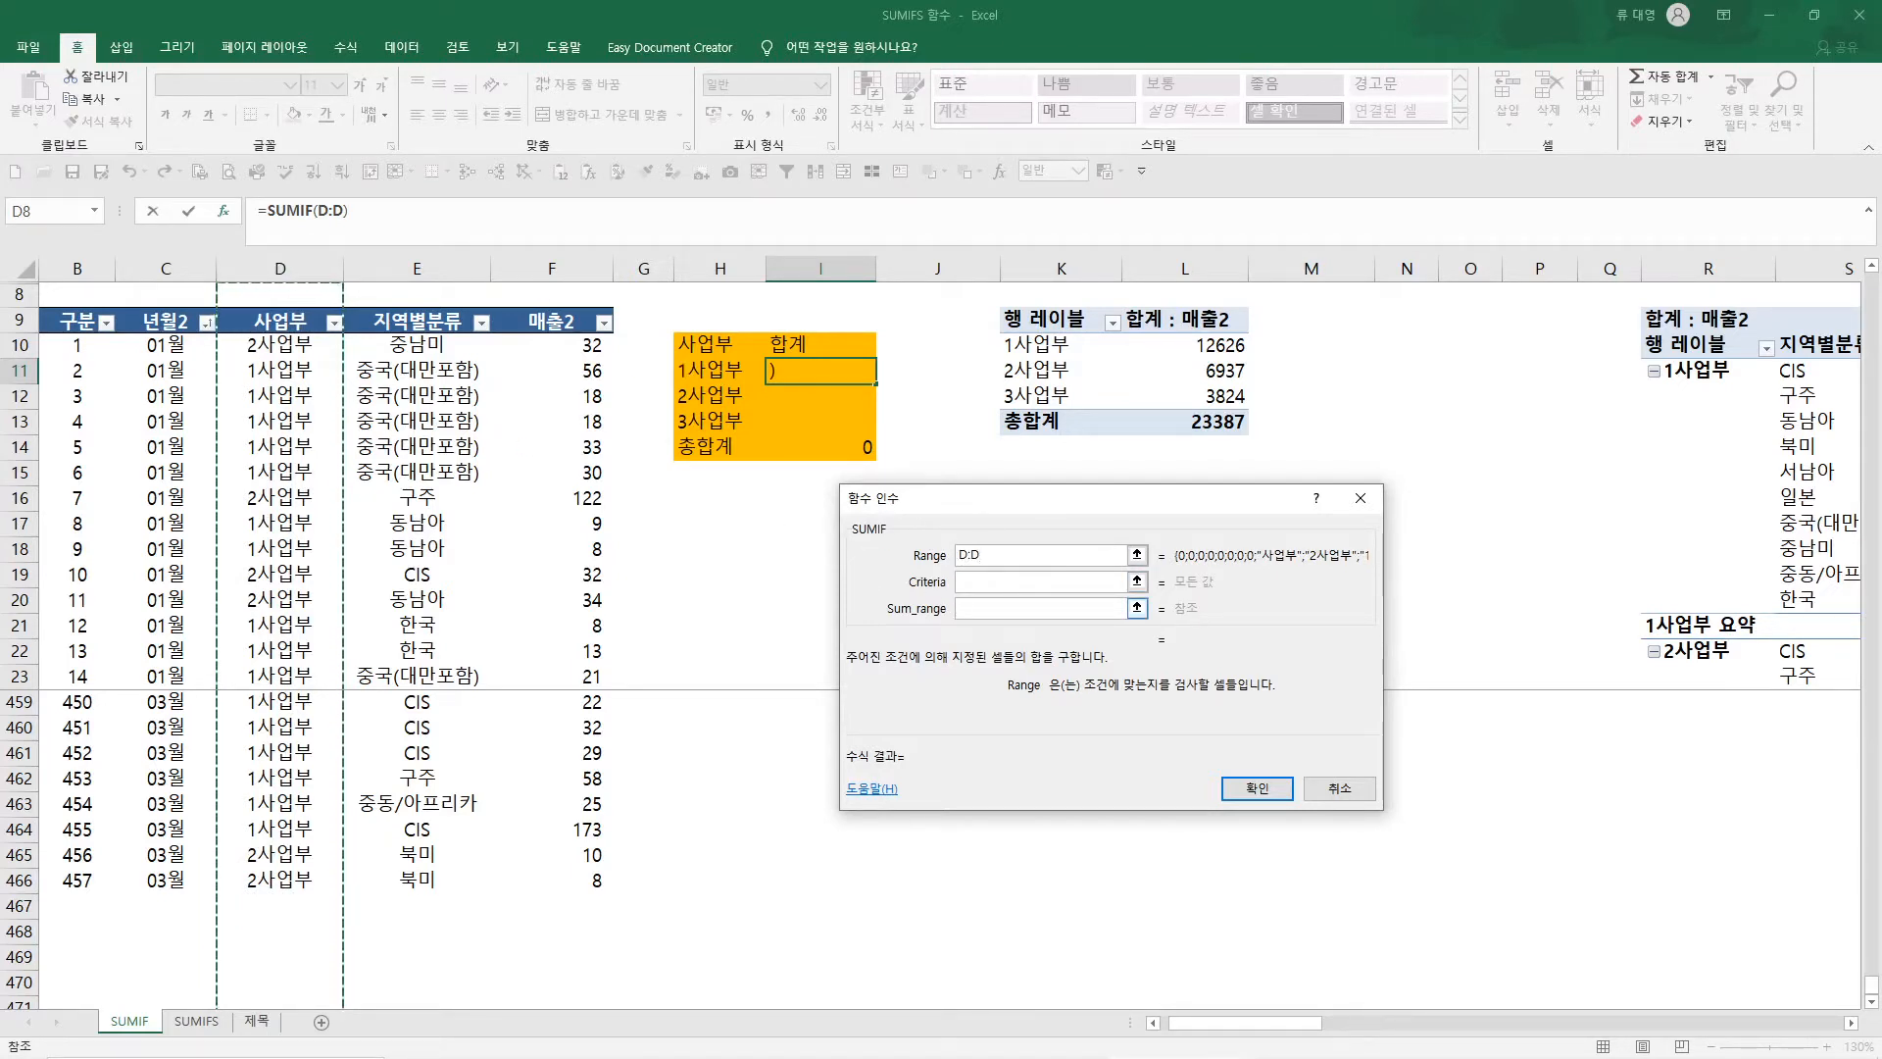
click(973, 584)
click(713, 372)
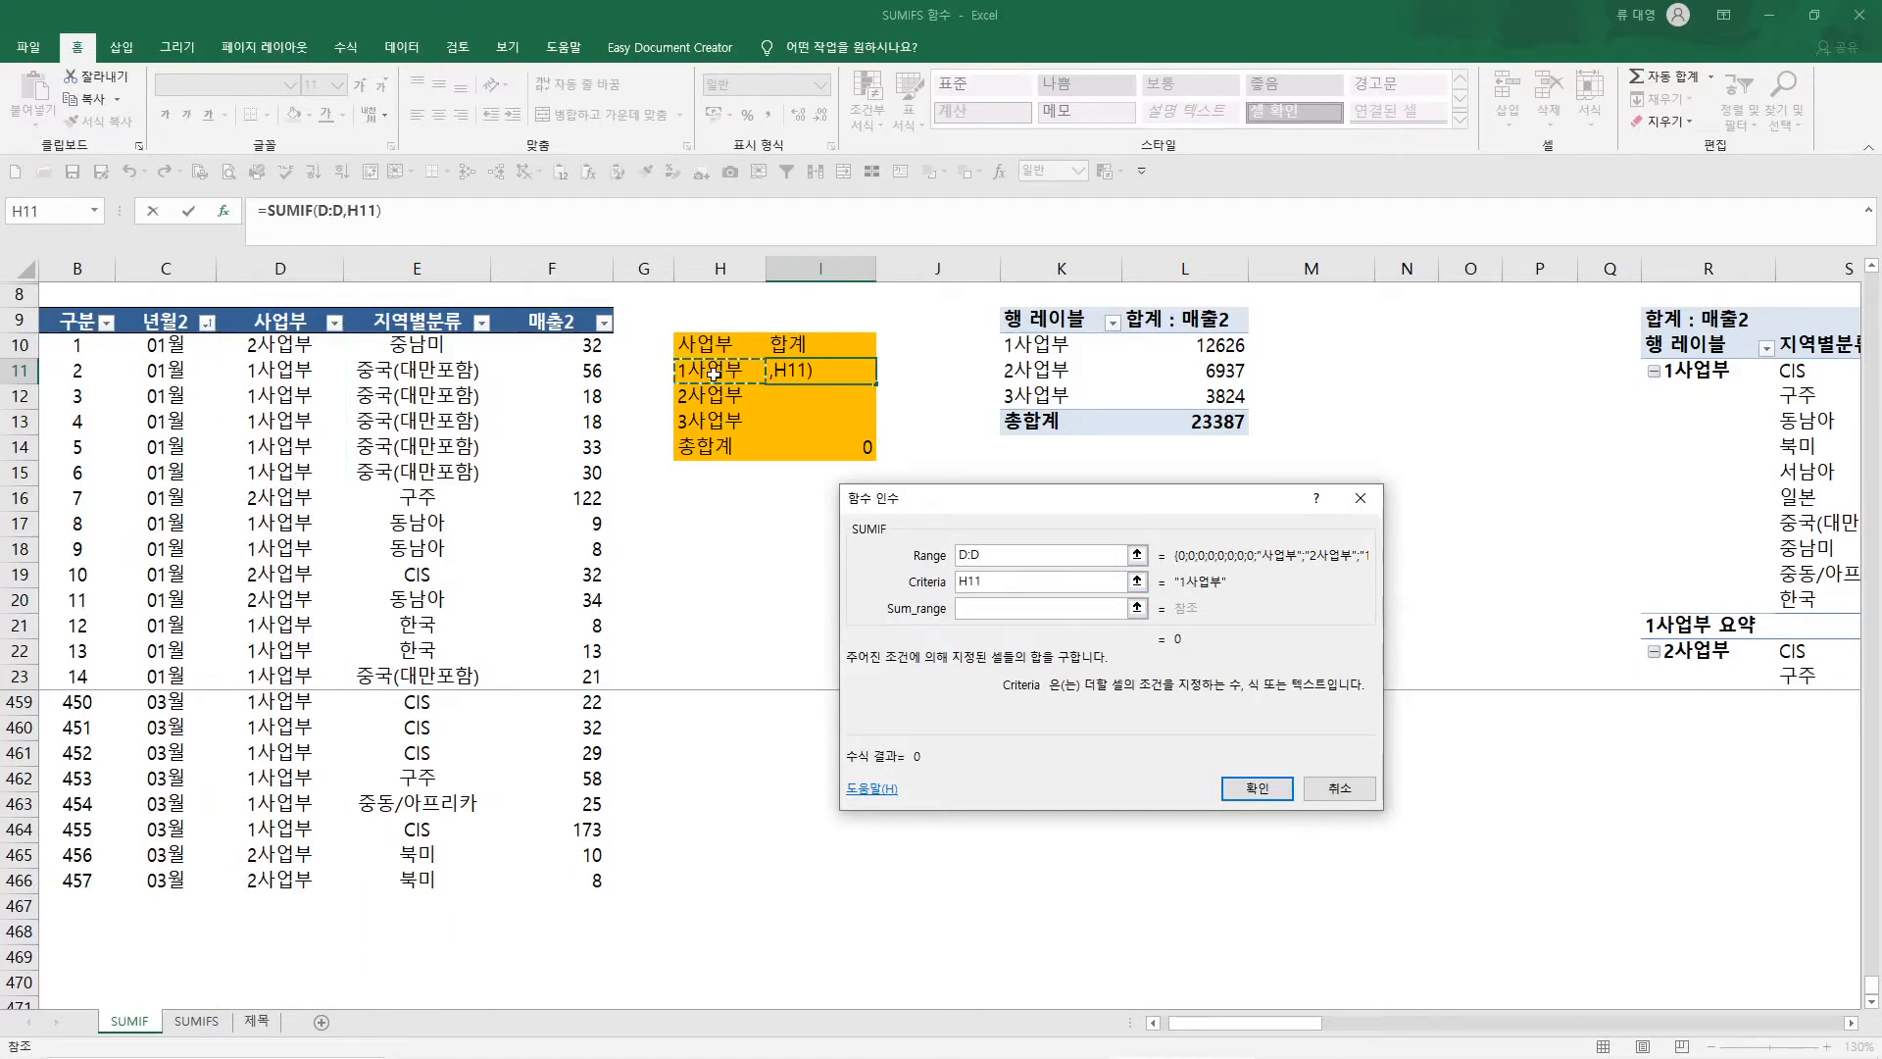
key(Tab)
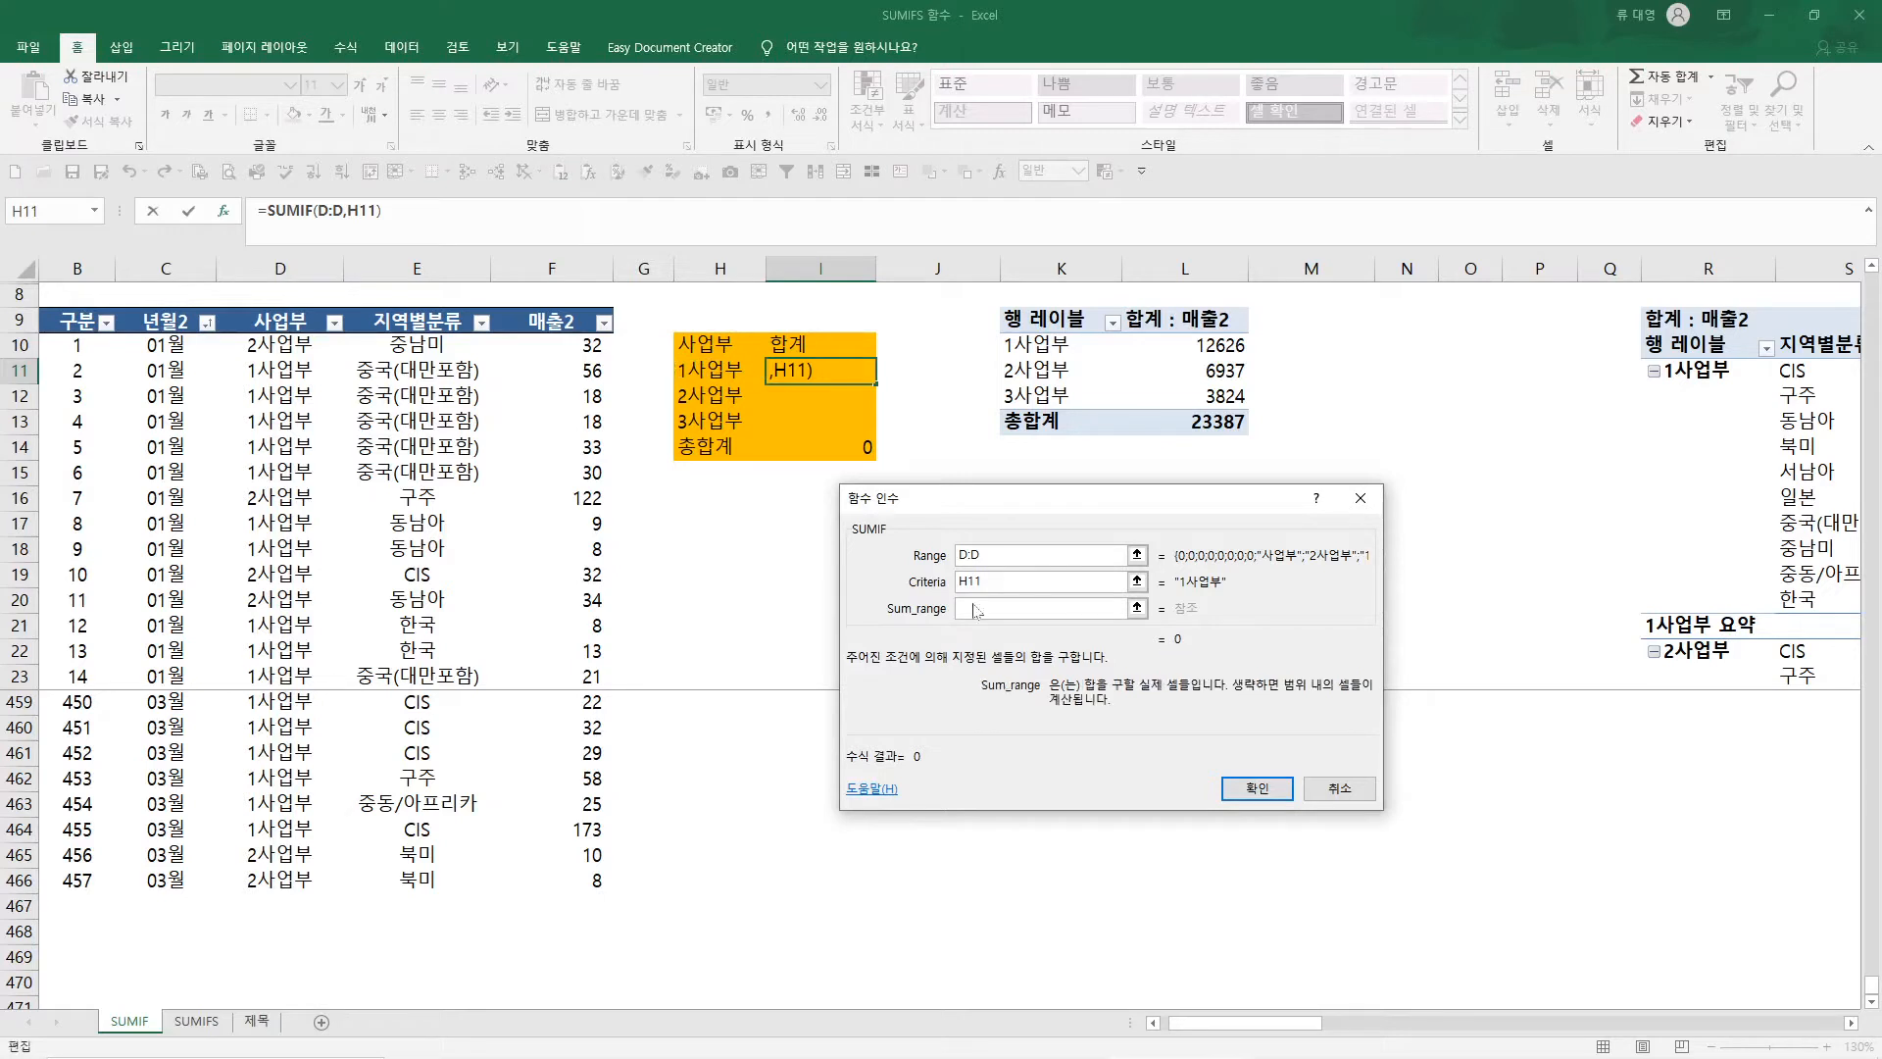
click(552, 258)
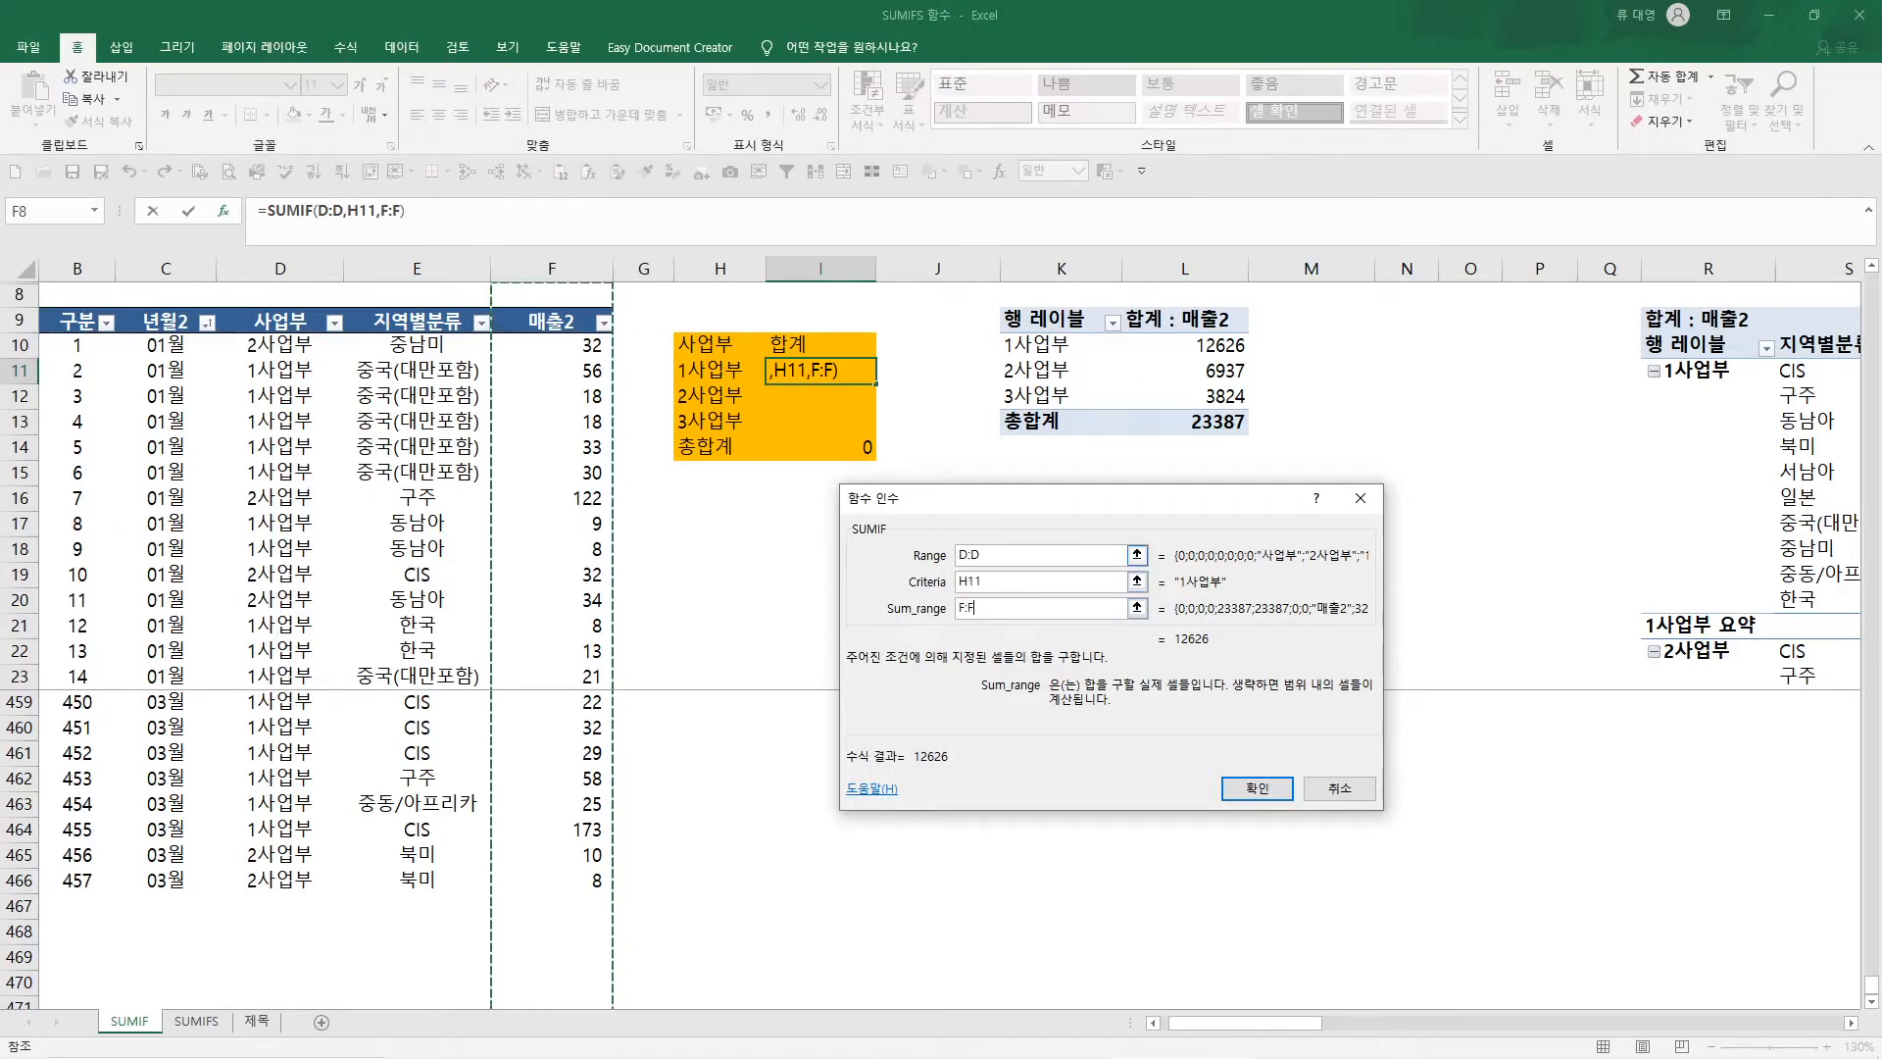
Try bounded SUMIF arguments with D10:D466 as the range and F10:F466 as the sum range
click(260, 345)
drag(260, 345, 294, 887)
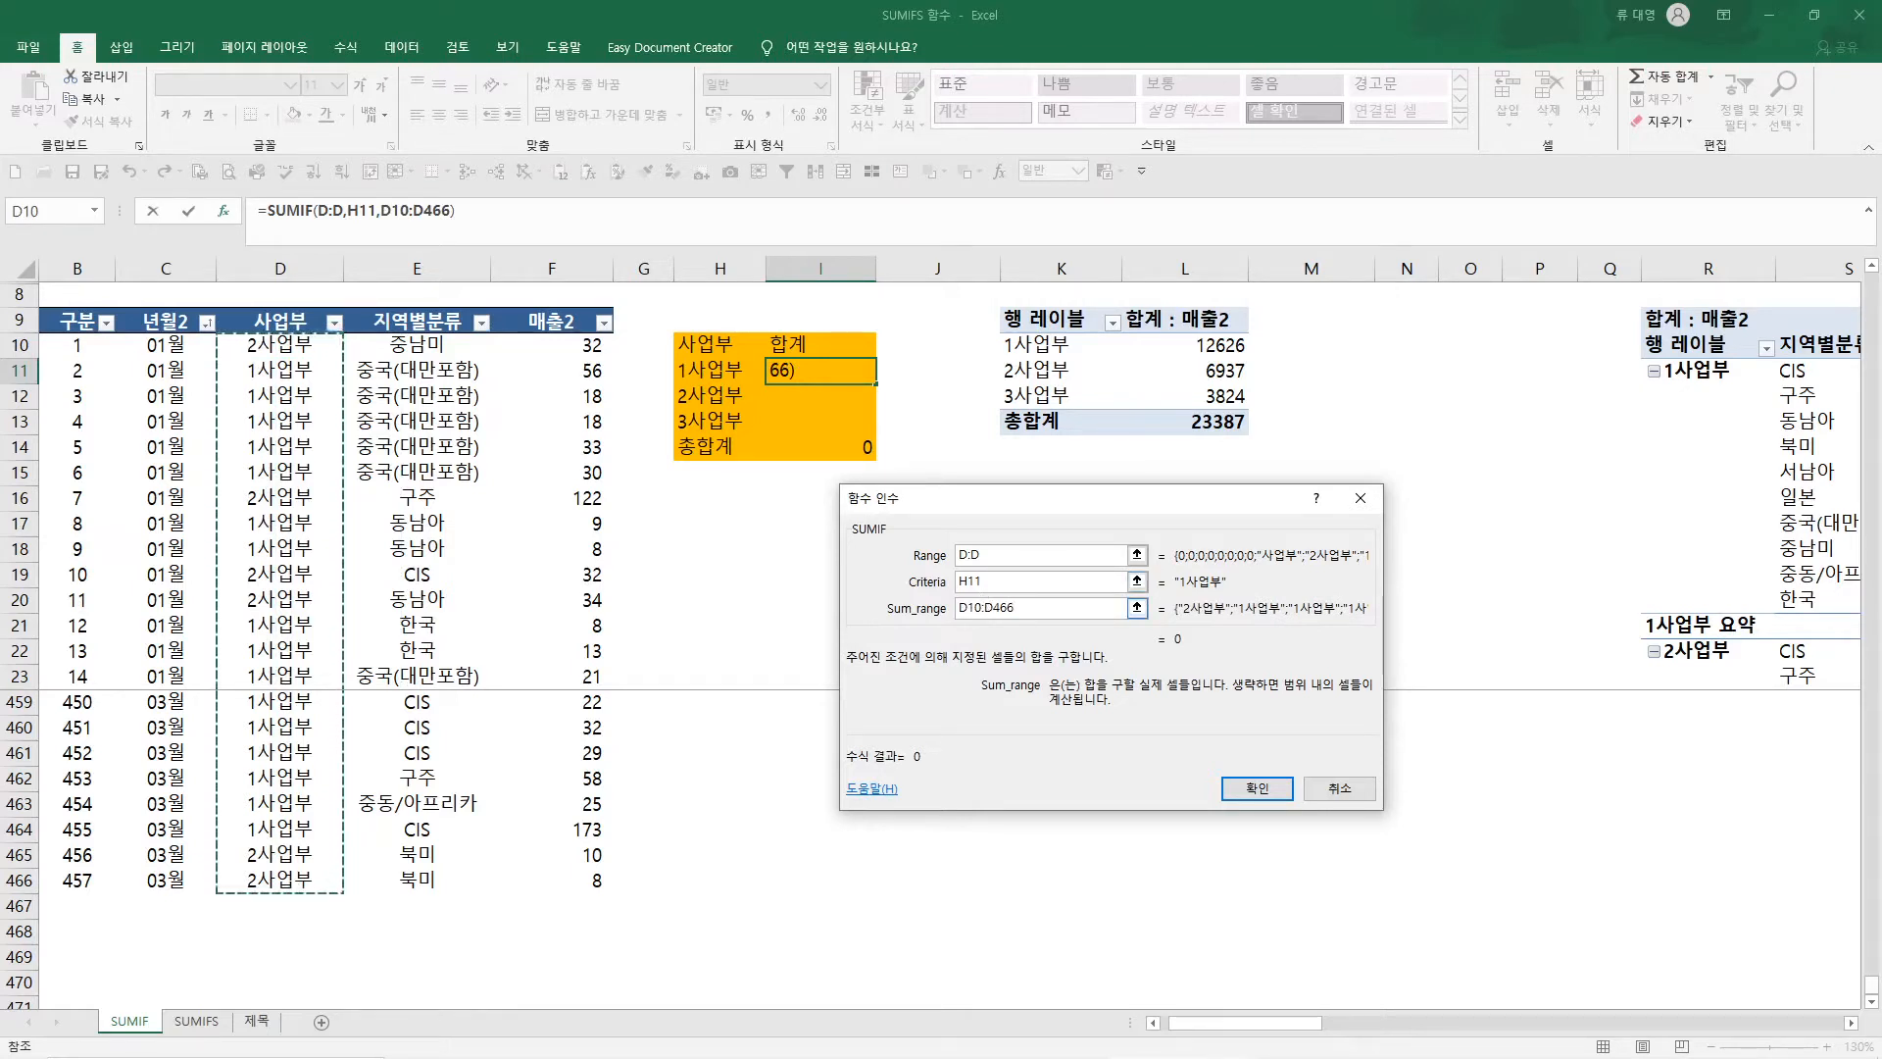
drag(991, 556, 908, 561)
drag(263, 353, 294, 888)
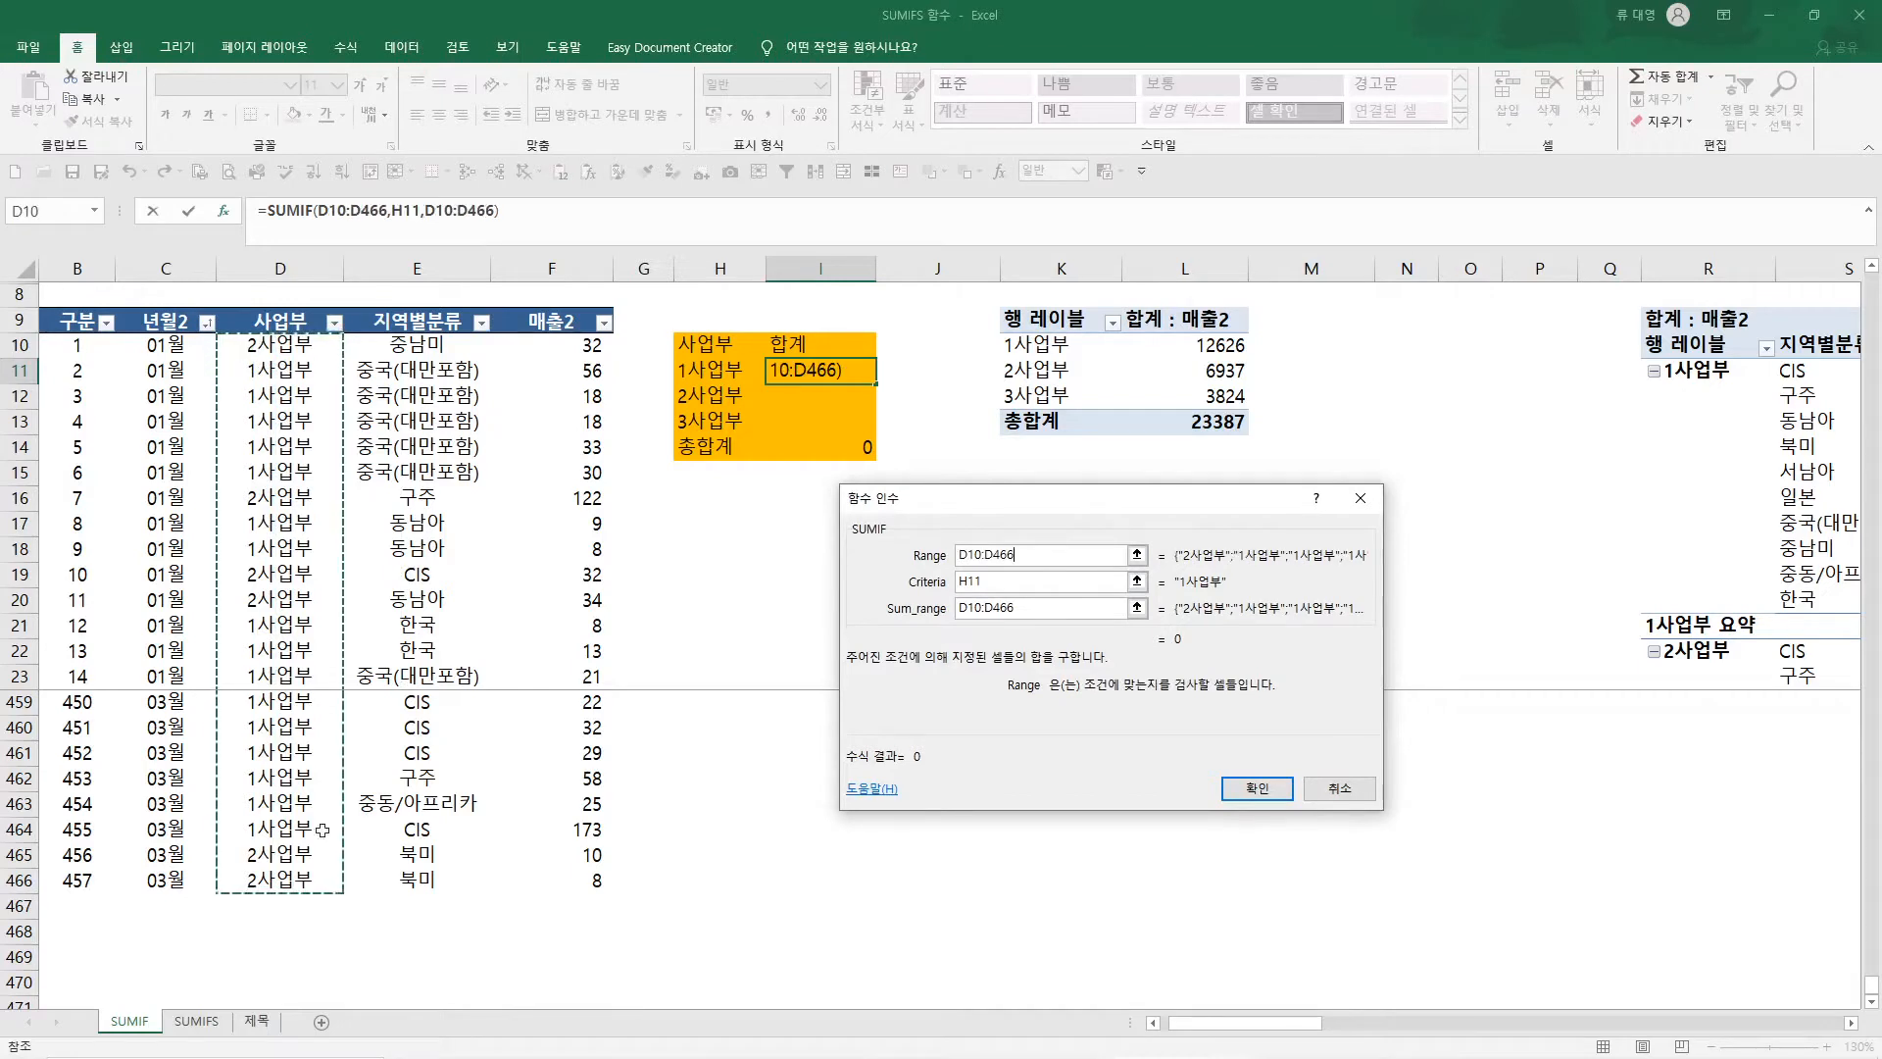
click(1092, 608)
drag(600, 346, 587, 882)
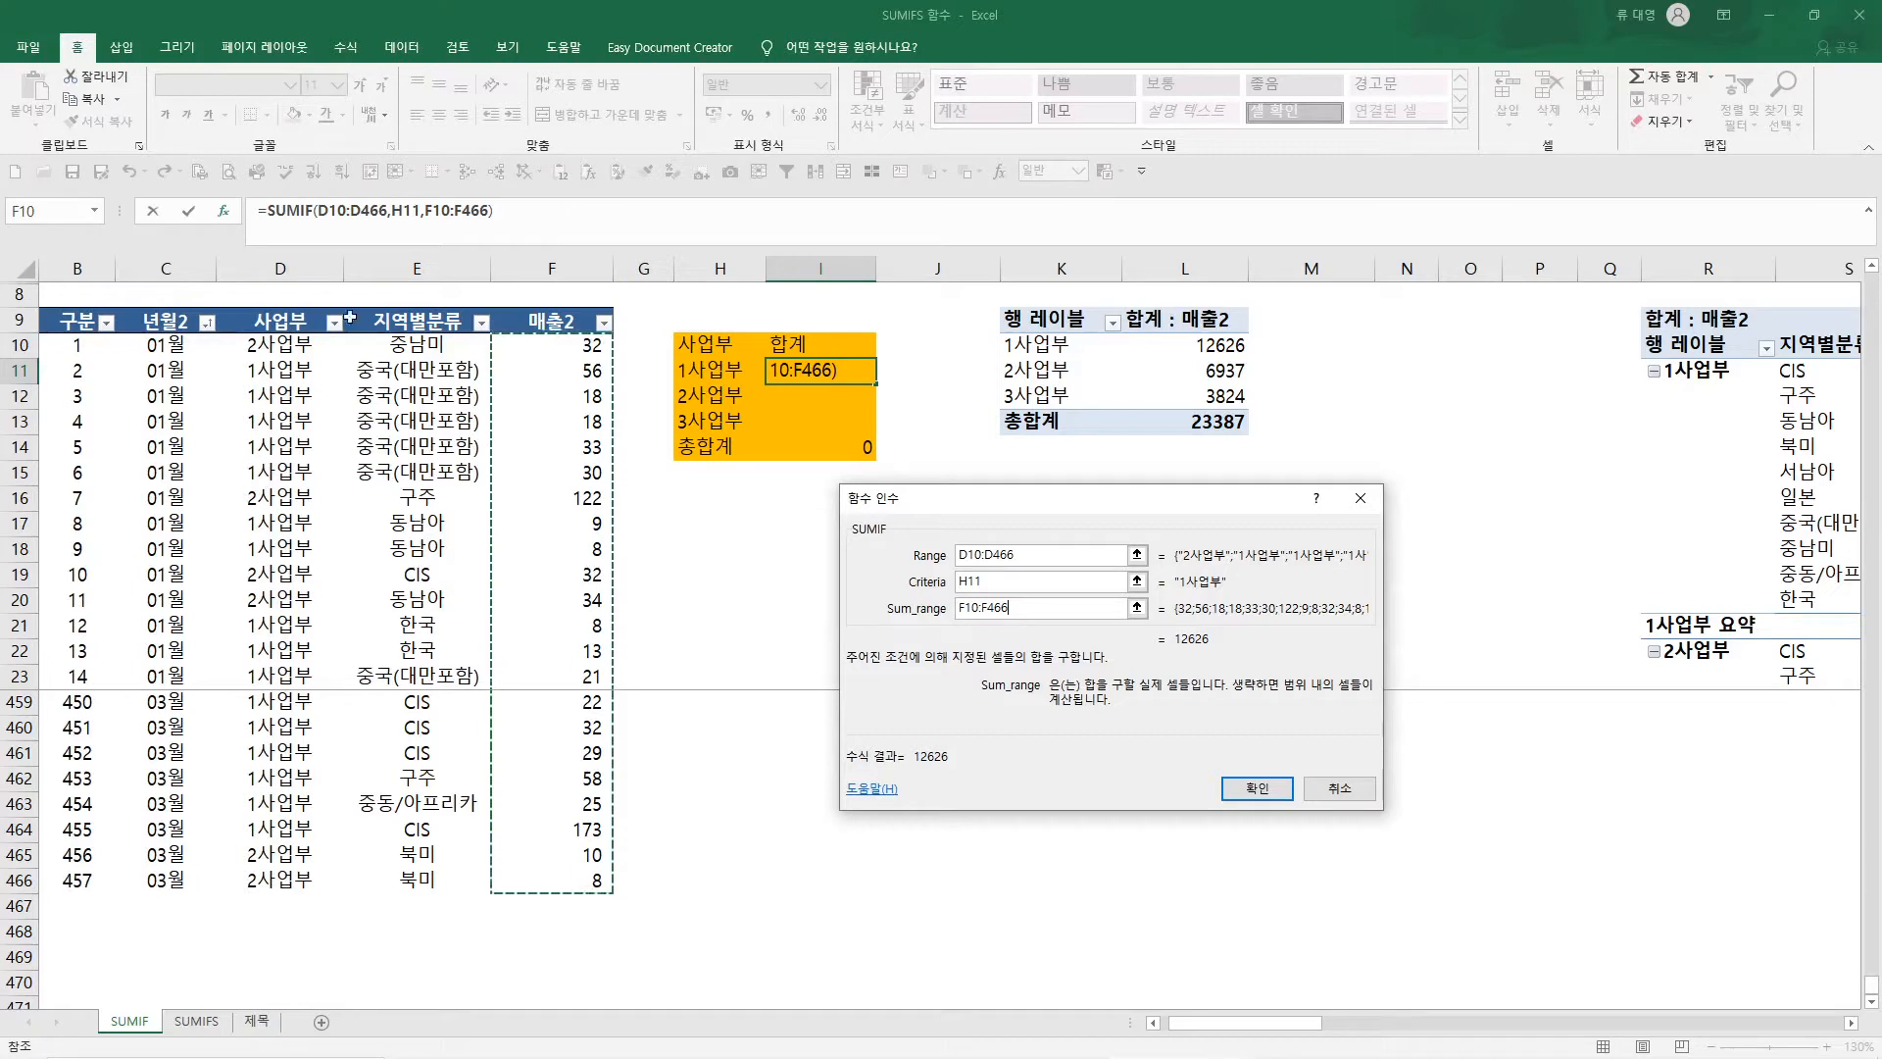
Set the SUMIF sum range to F:F and the range to D:D, and accept the formula
click(551, 268)
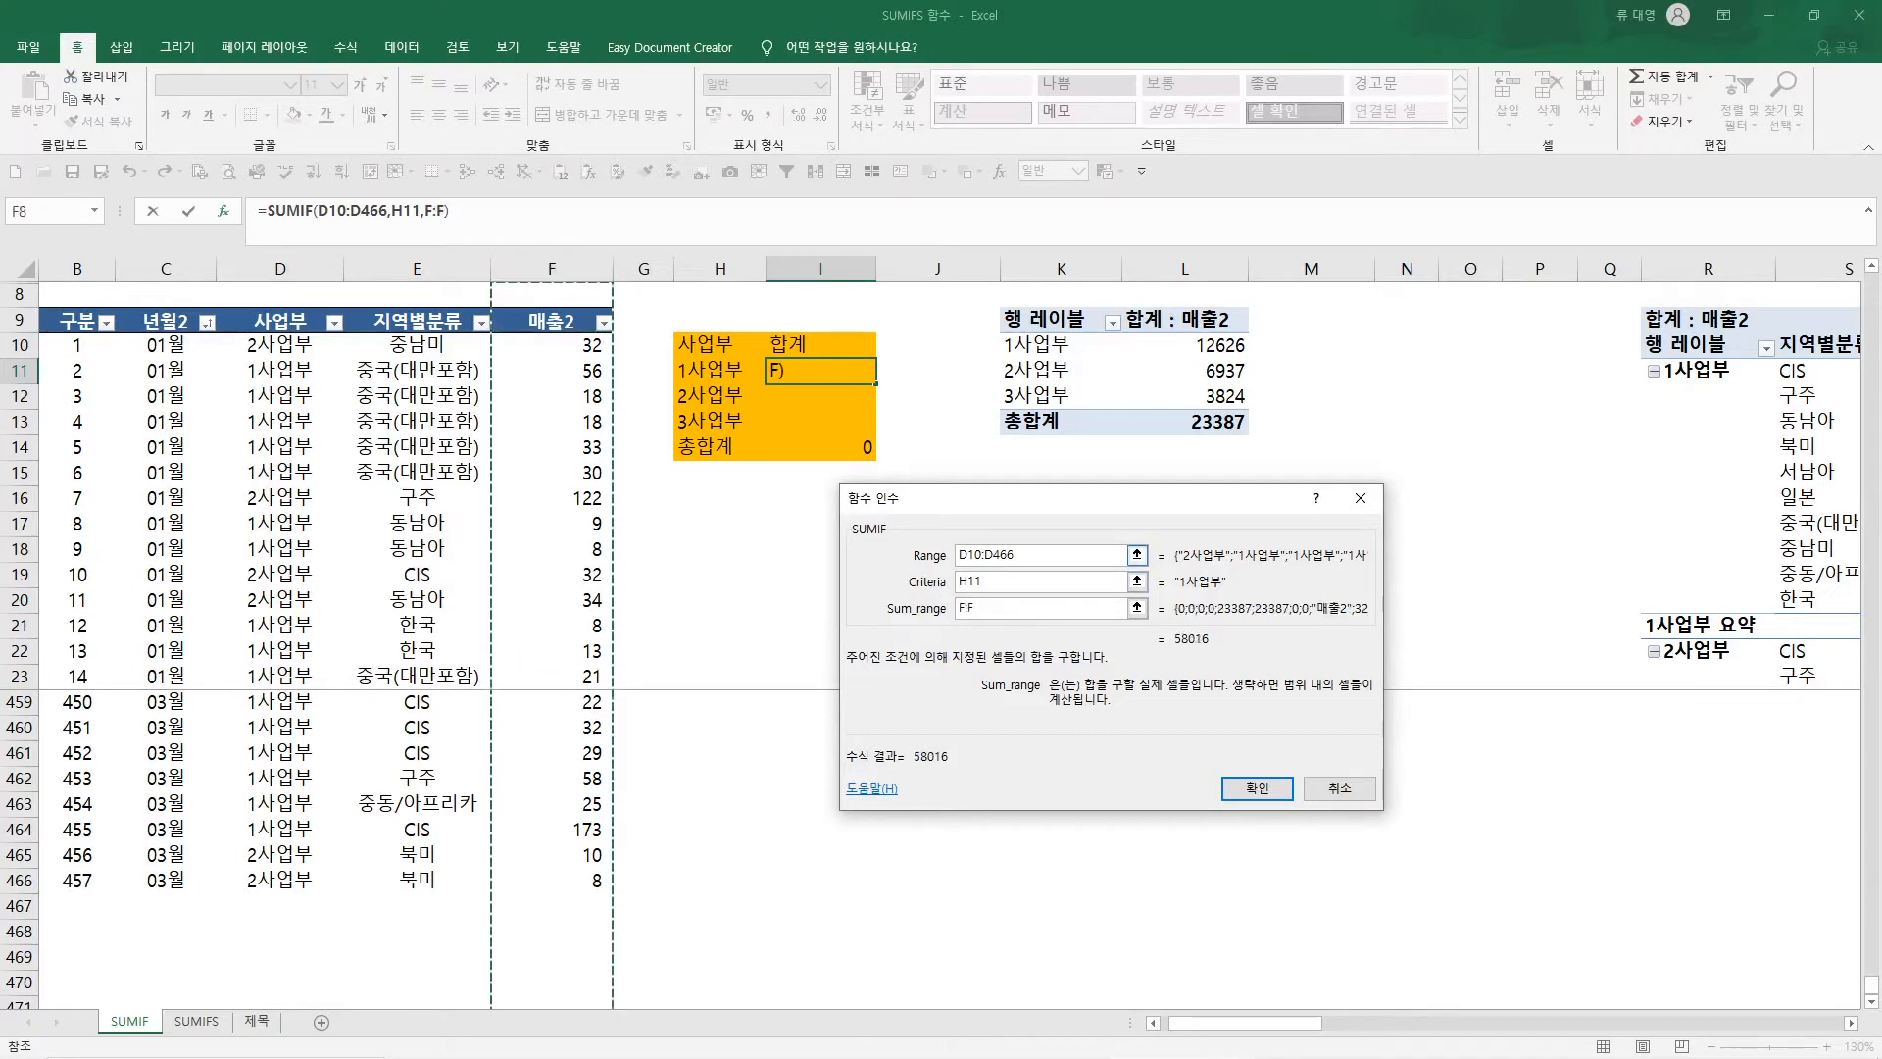
key(Tab)
click(326, 277)
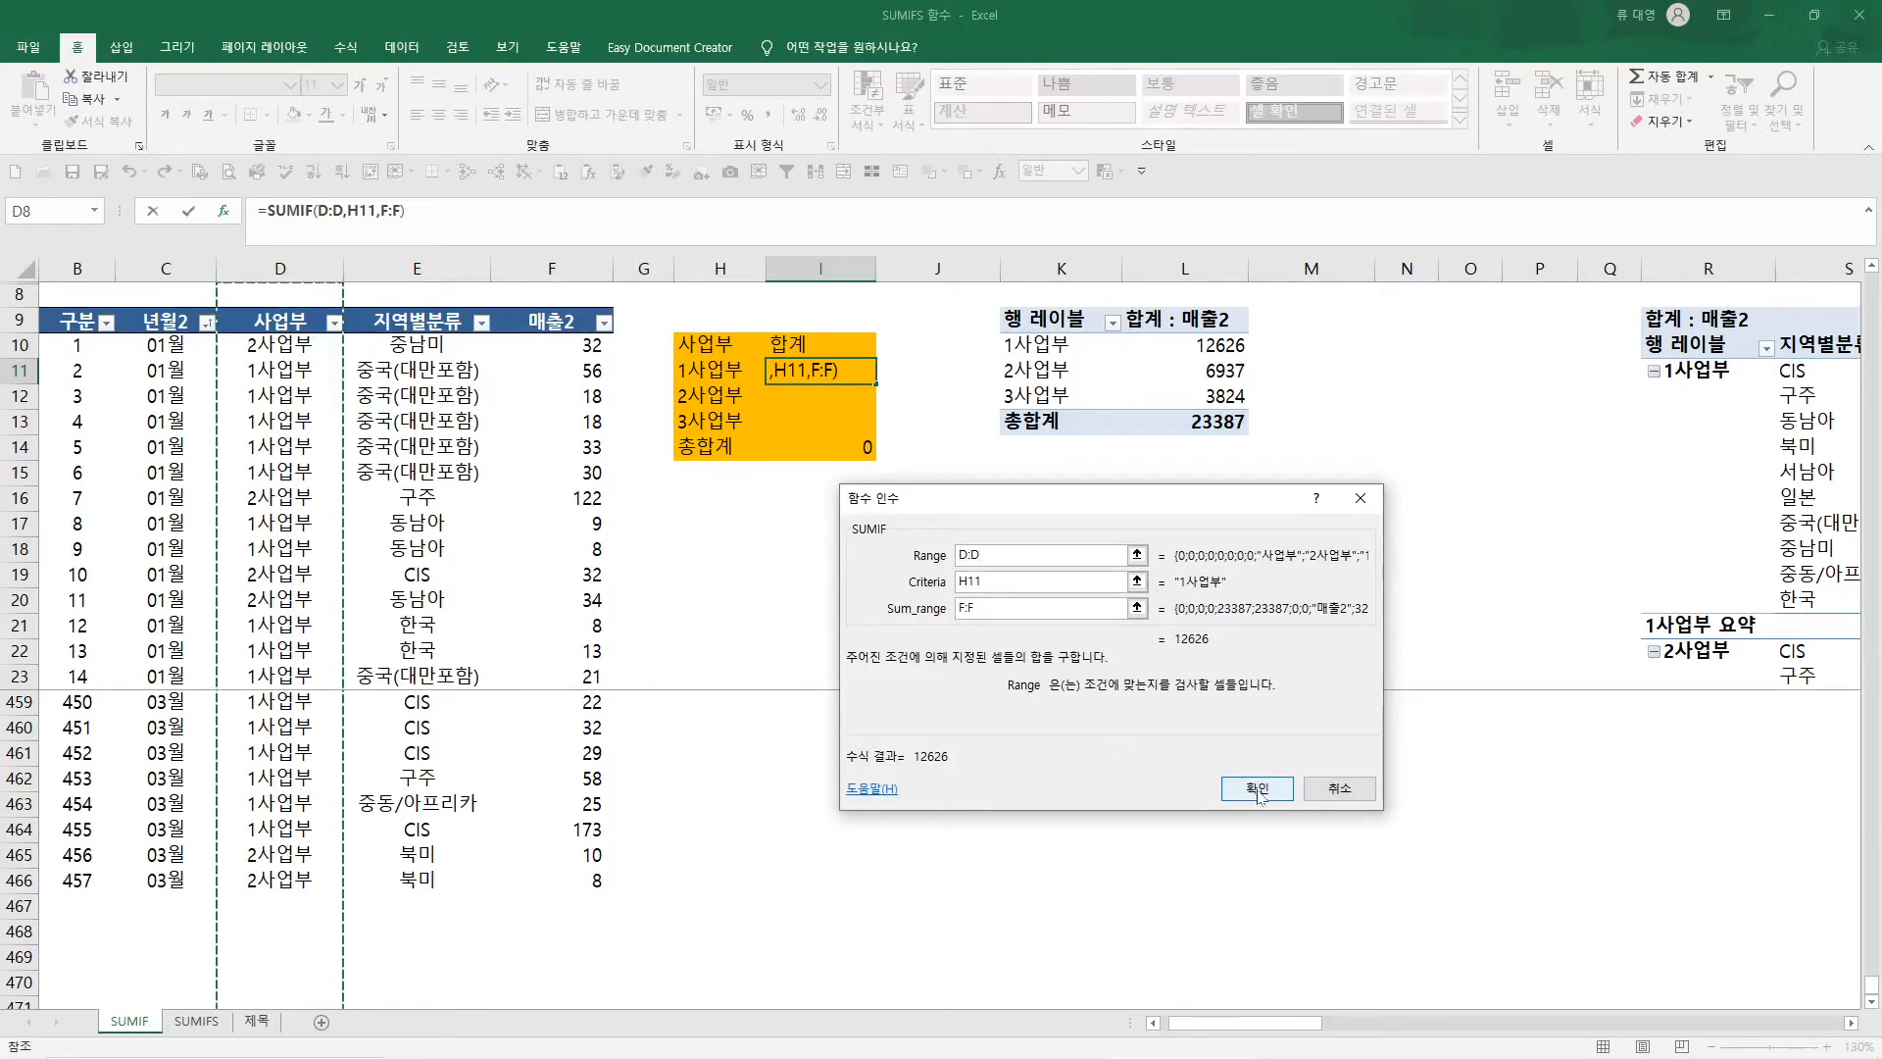
click(1258, 791)
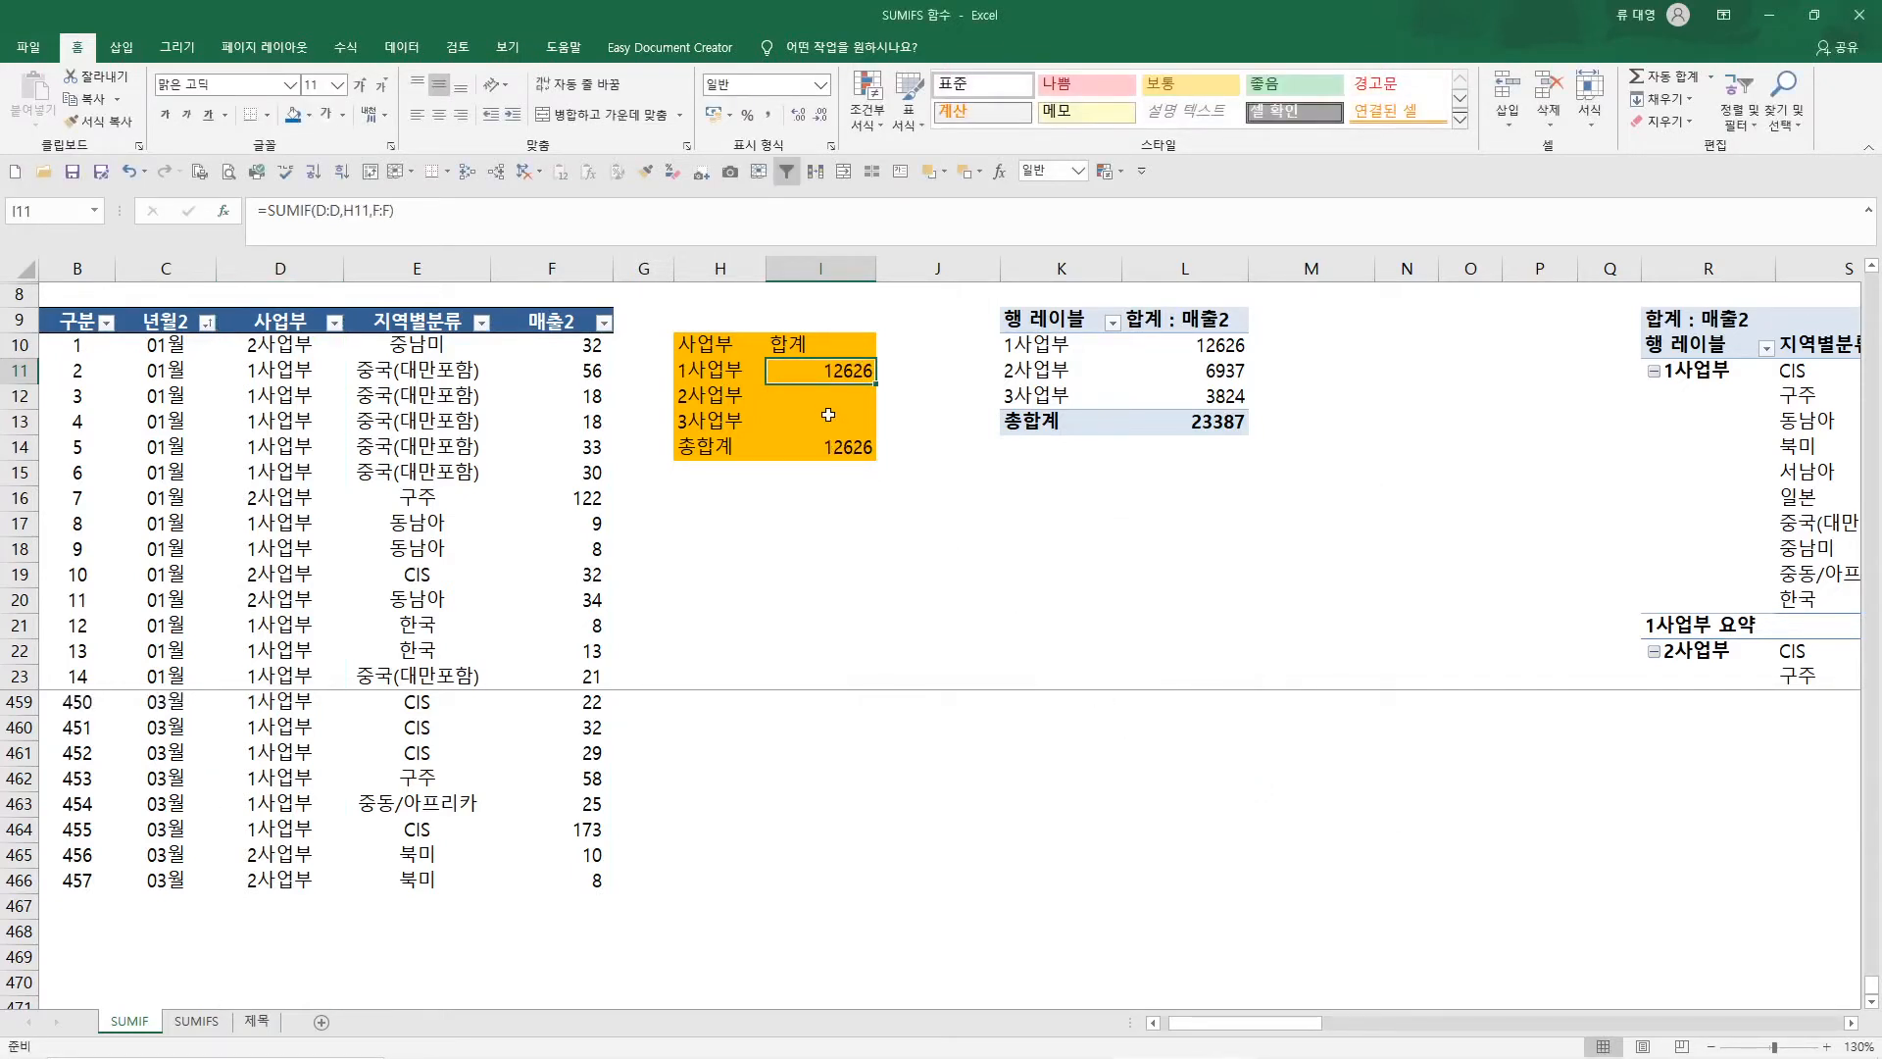
Check the SUMIF formula in I11 and copy it to the 2사업부 and 3사업부 cells I12:I13
key(F2)
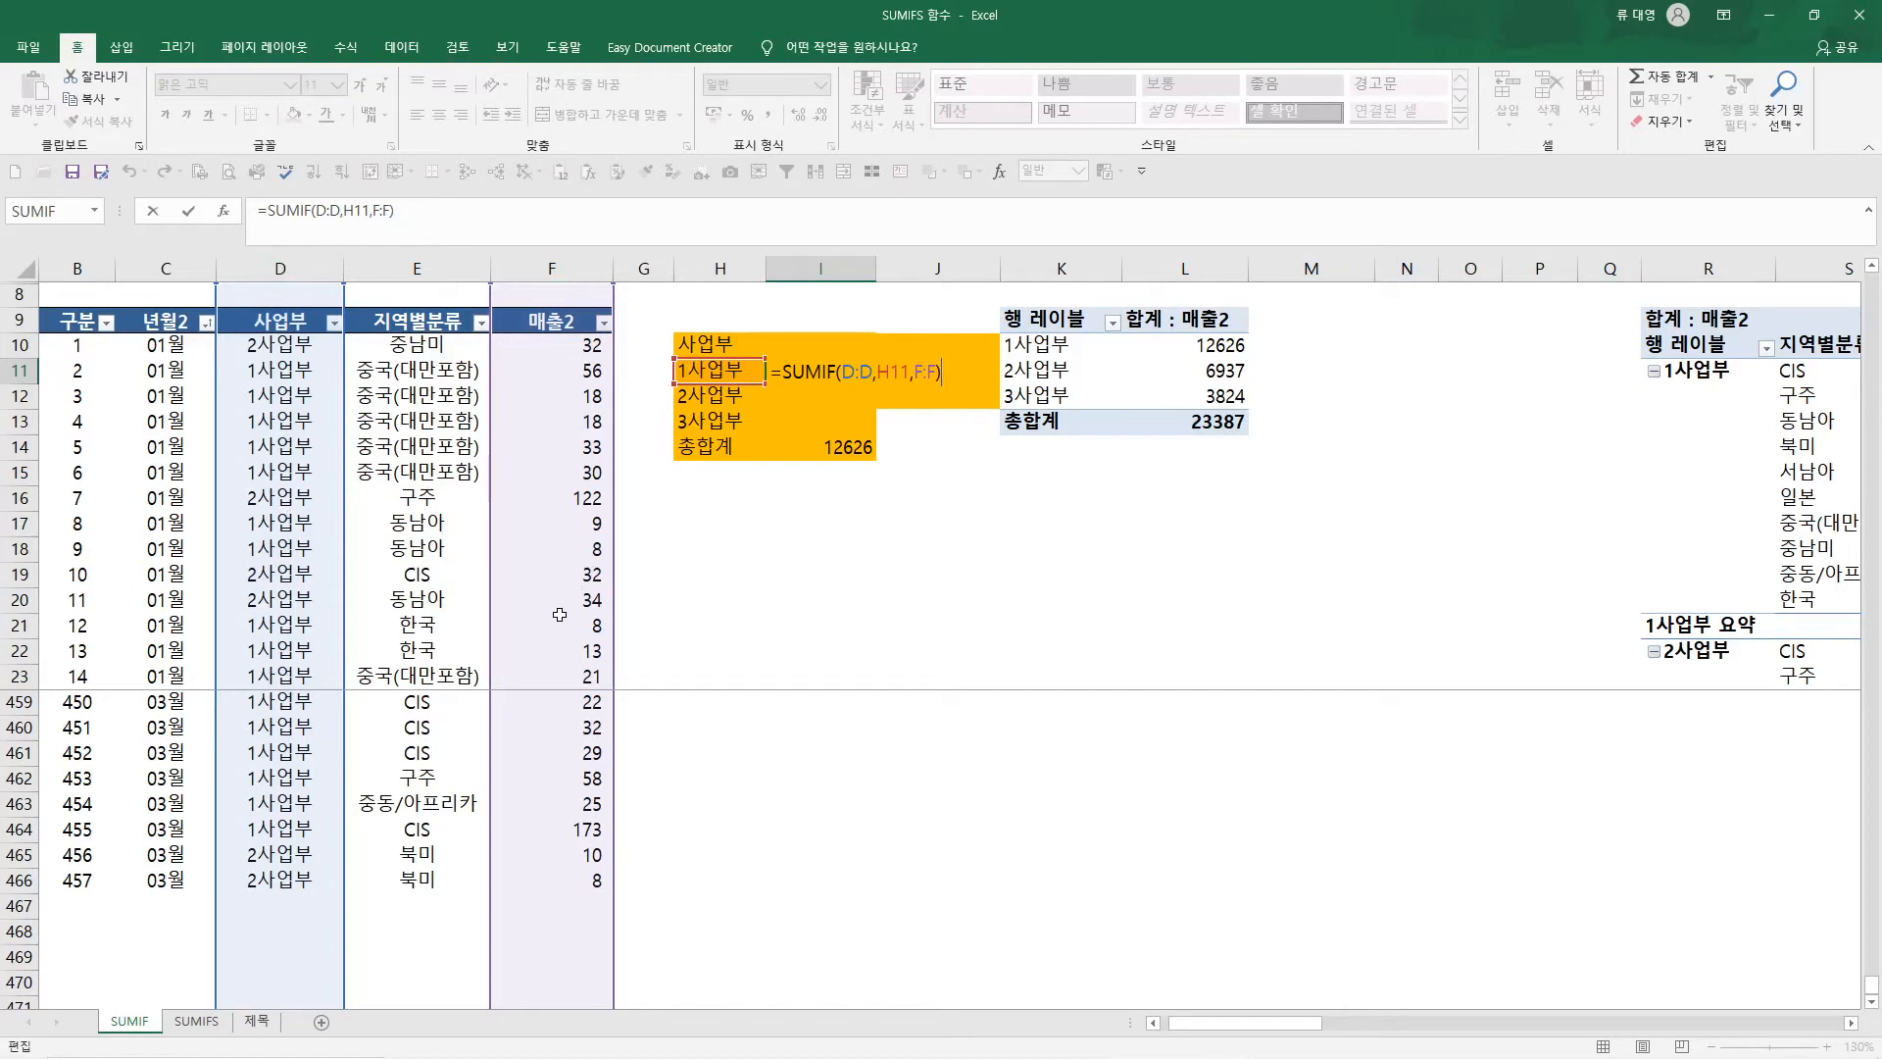
key(Return)
key(ctrl+c)
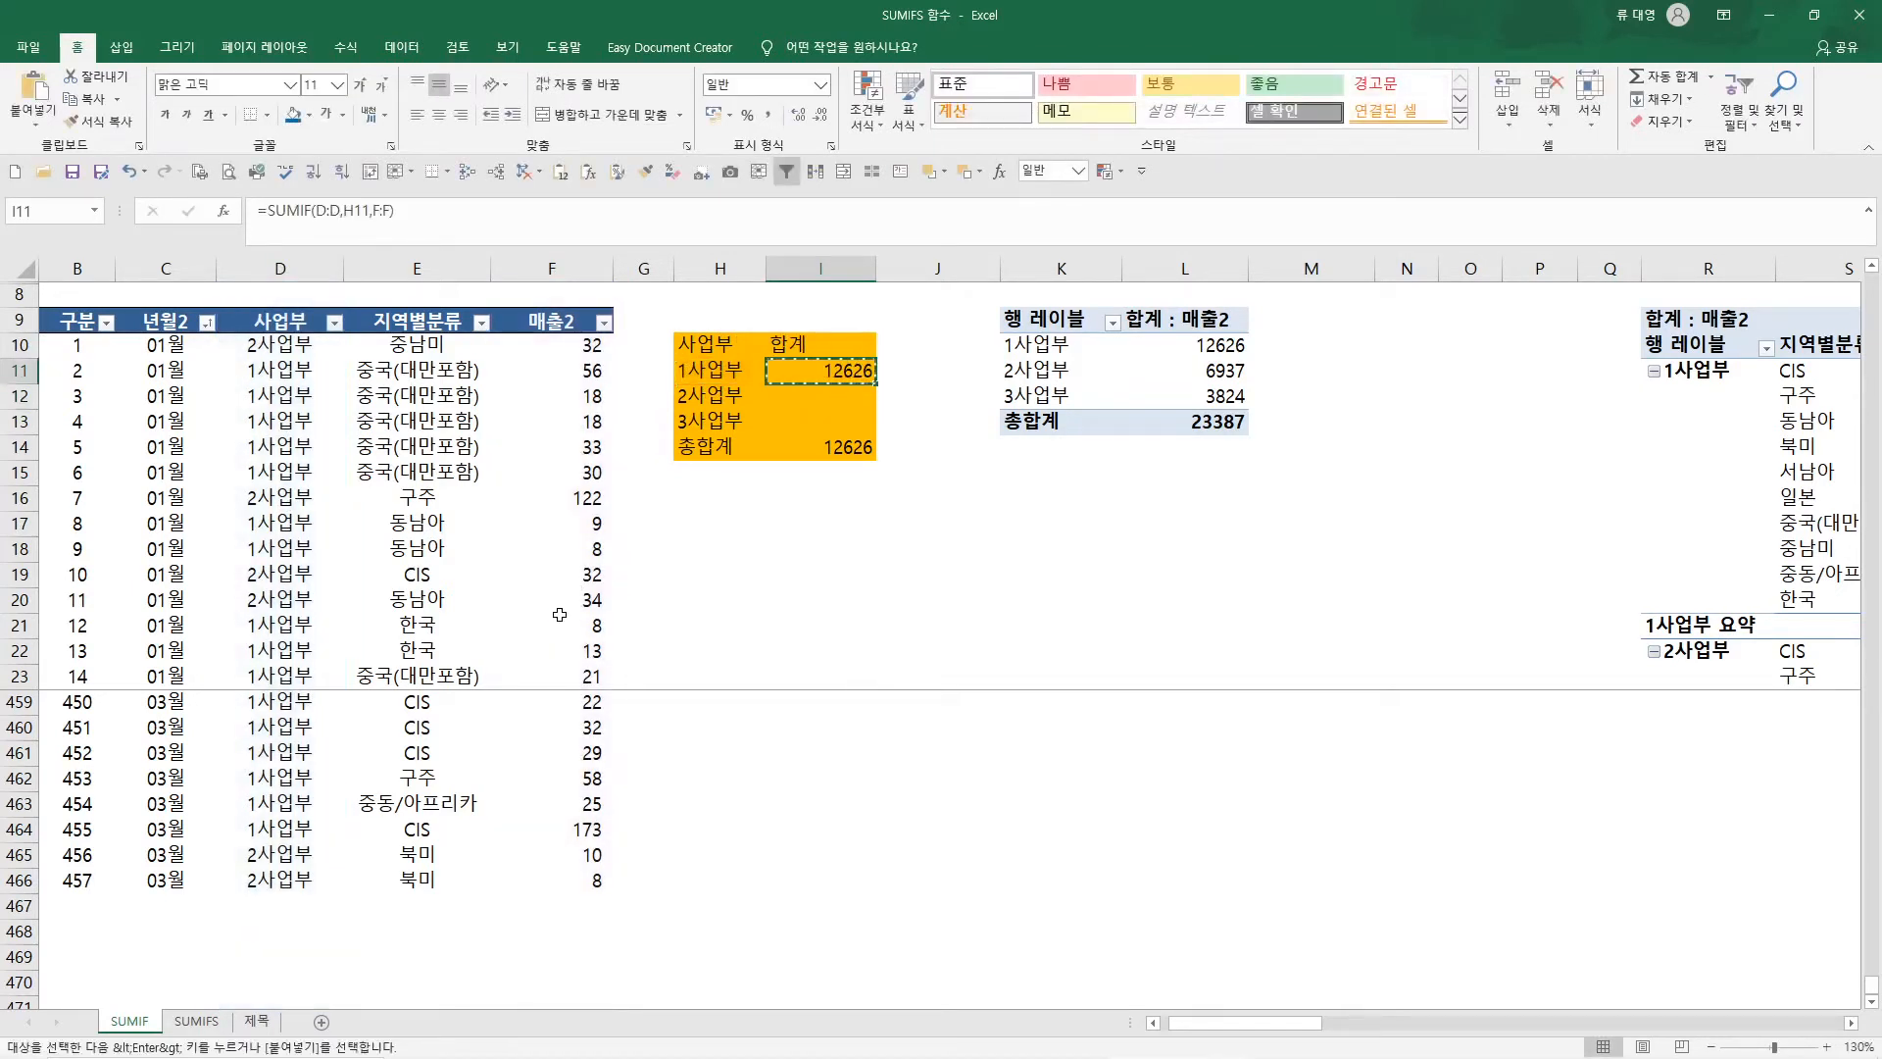
key(shift+Down)
key(shift+Down)
key(ctrl+v)
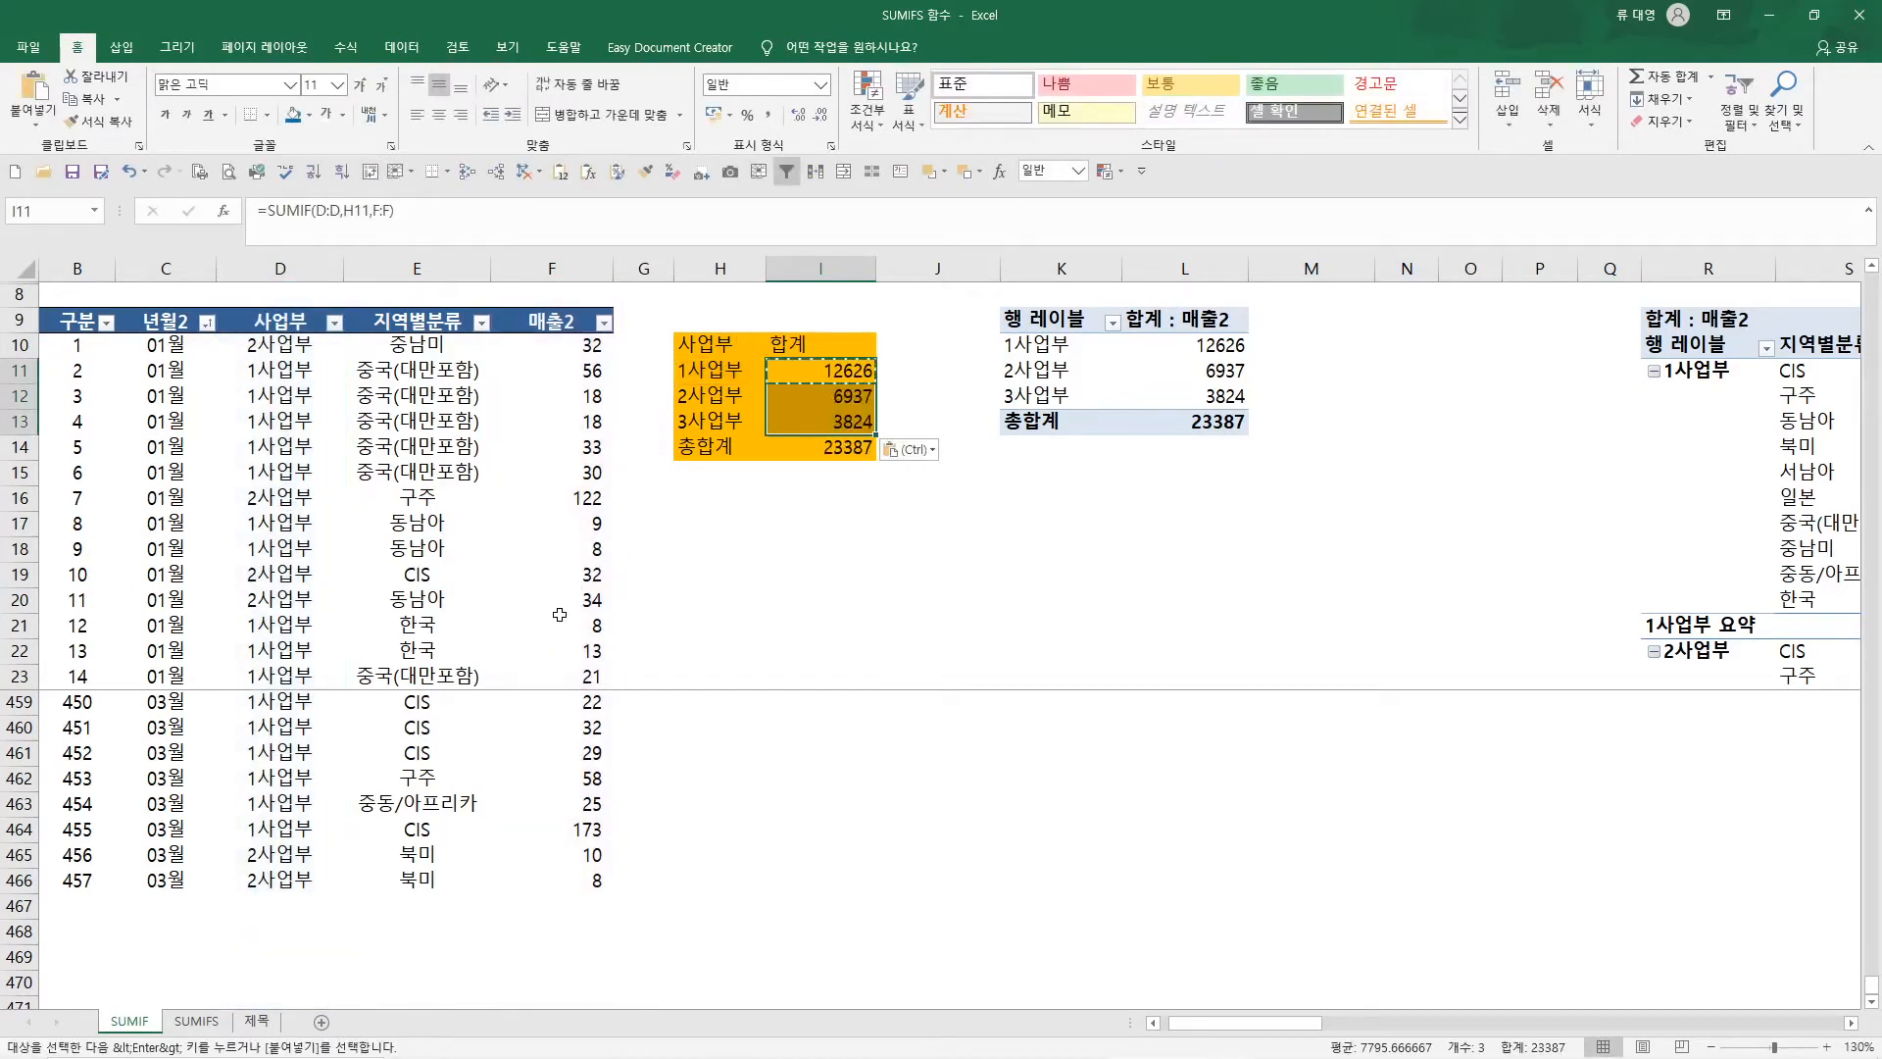
Inspect the copied formula in I12, and undo and repeat the paste over I11:I13
double_click(858, 397)
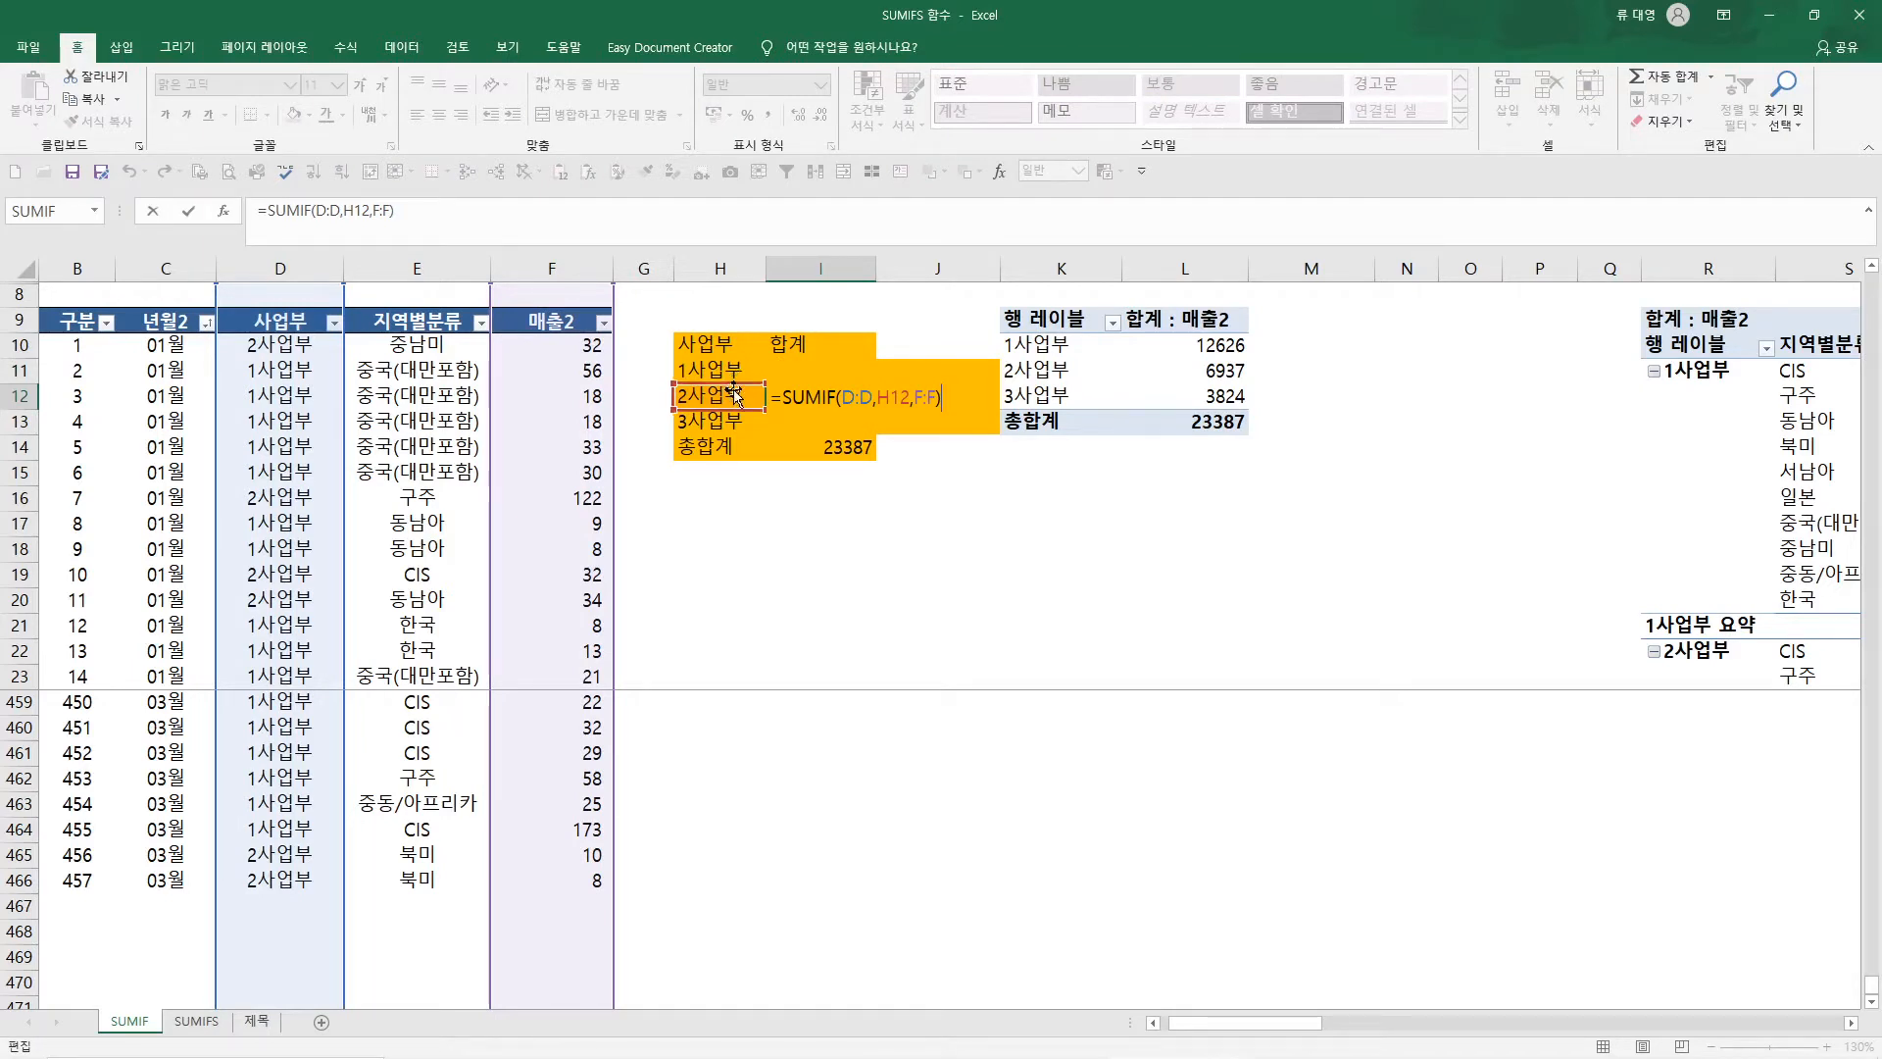
key(ctrl+Return)
key(ctrl+z)
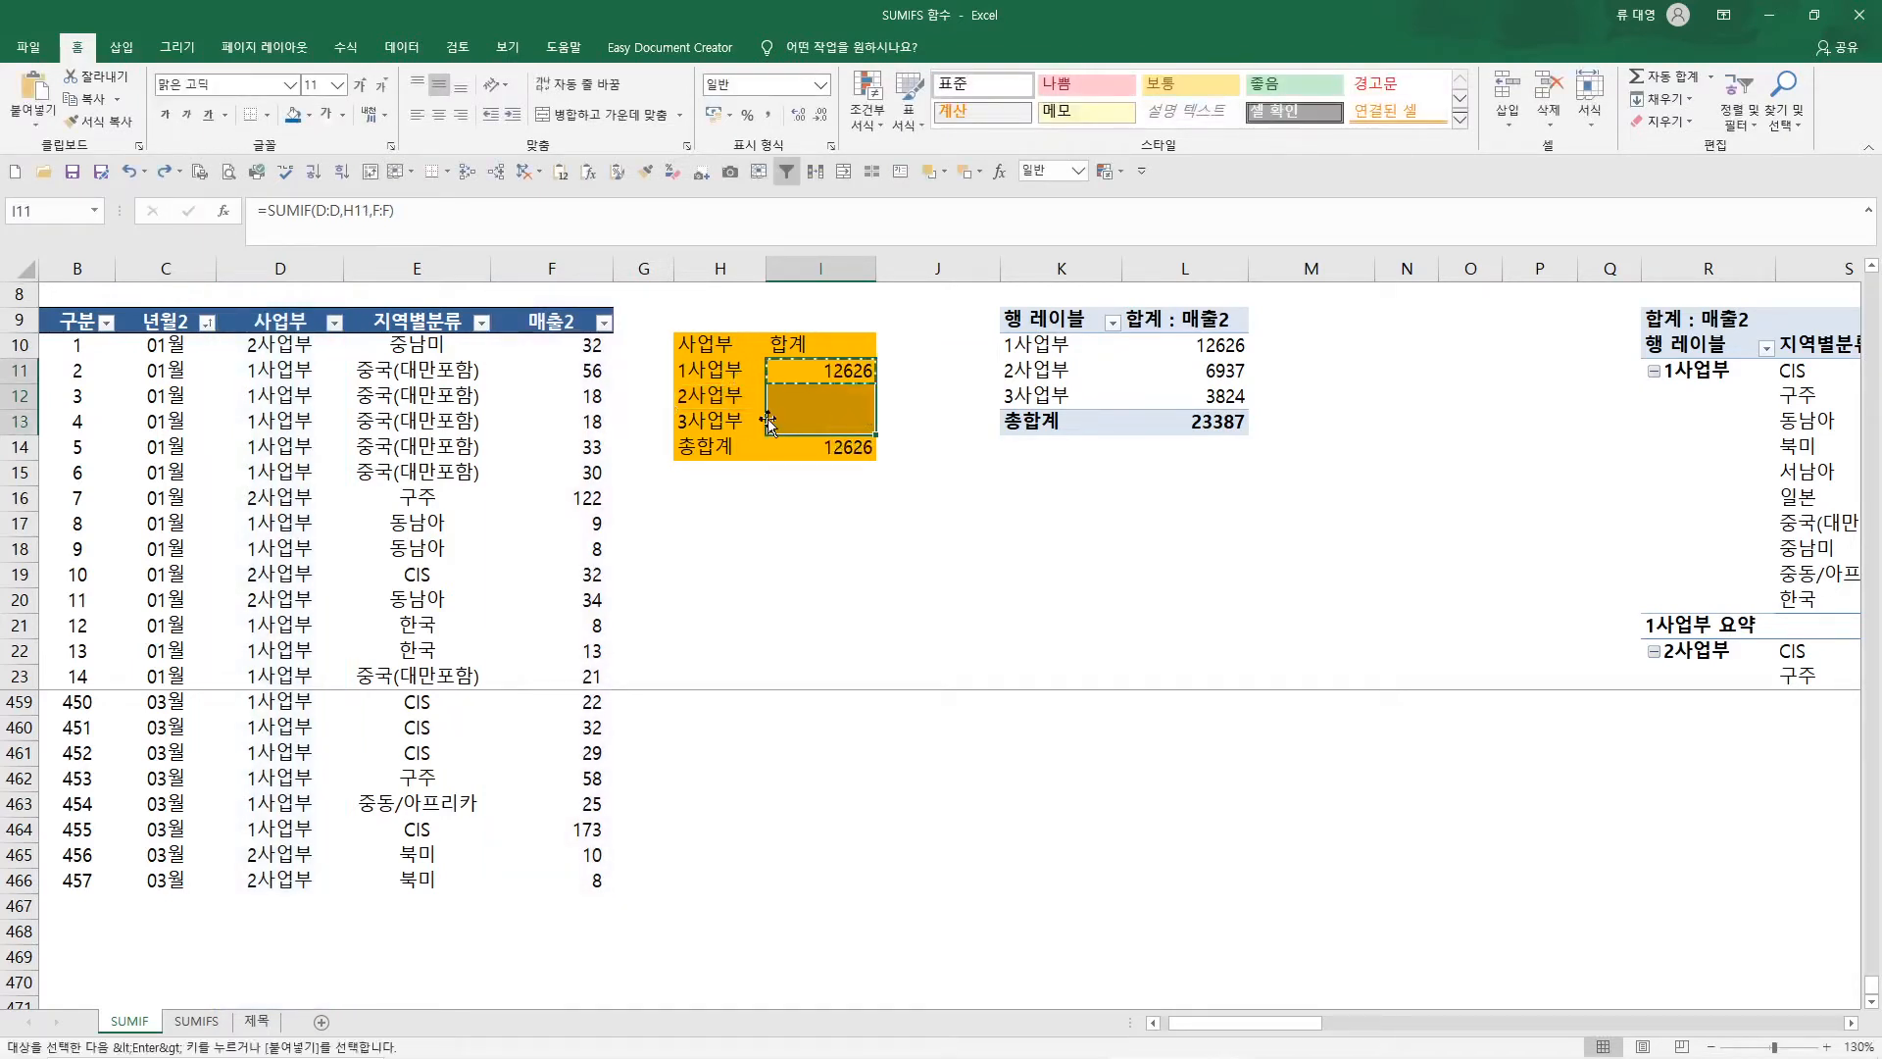
key(ctrl+v)
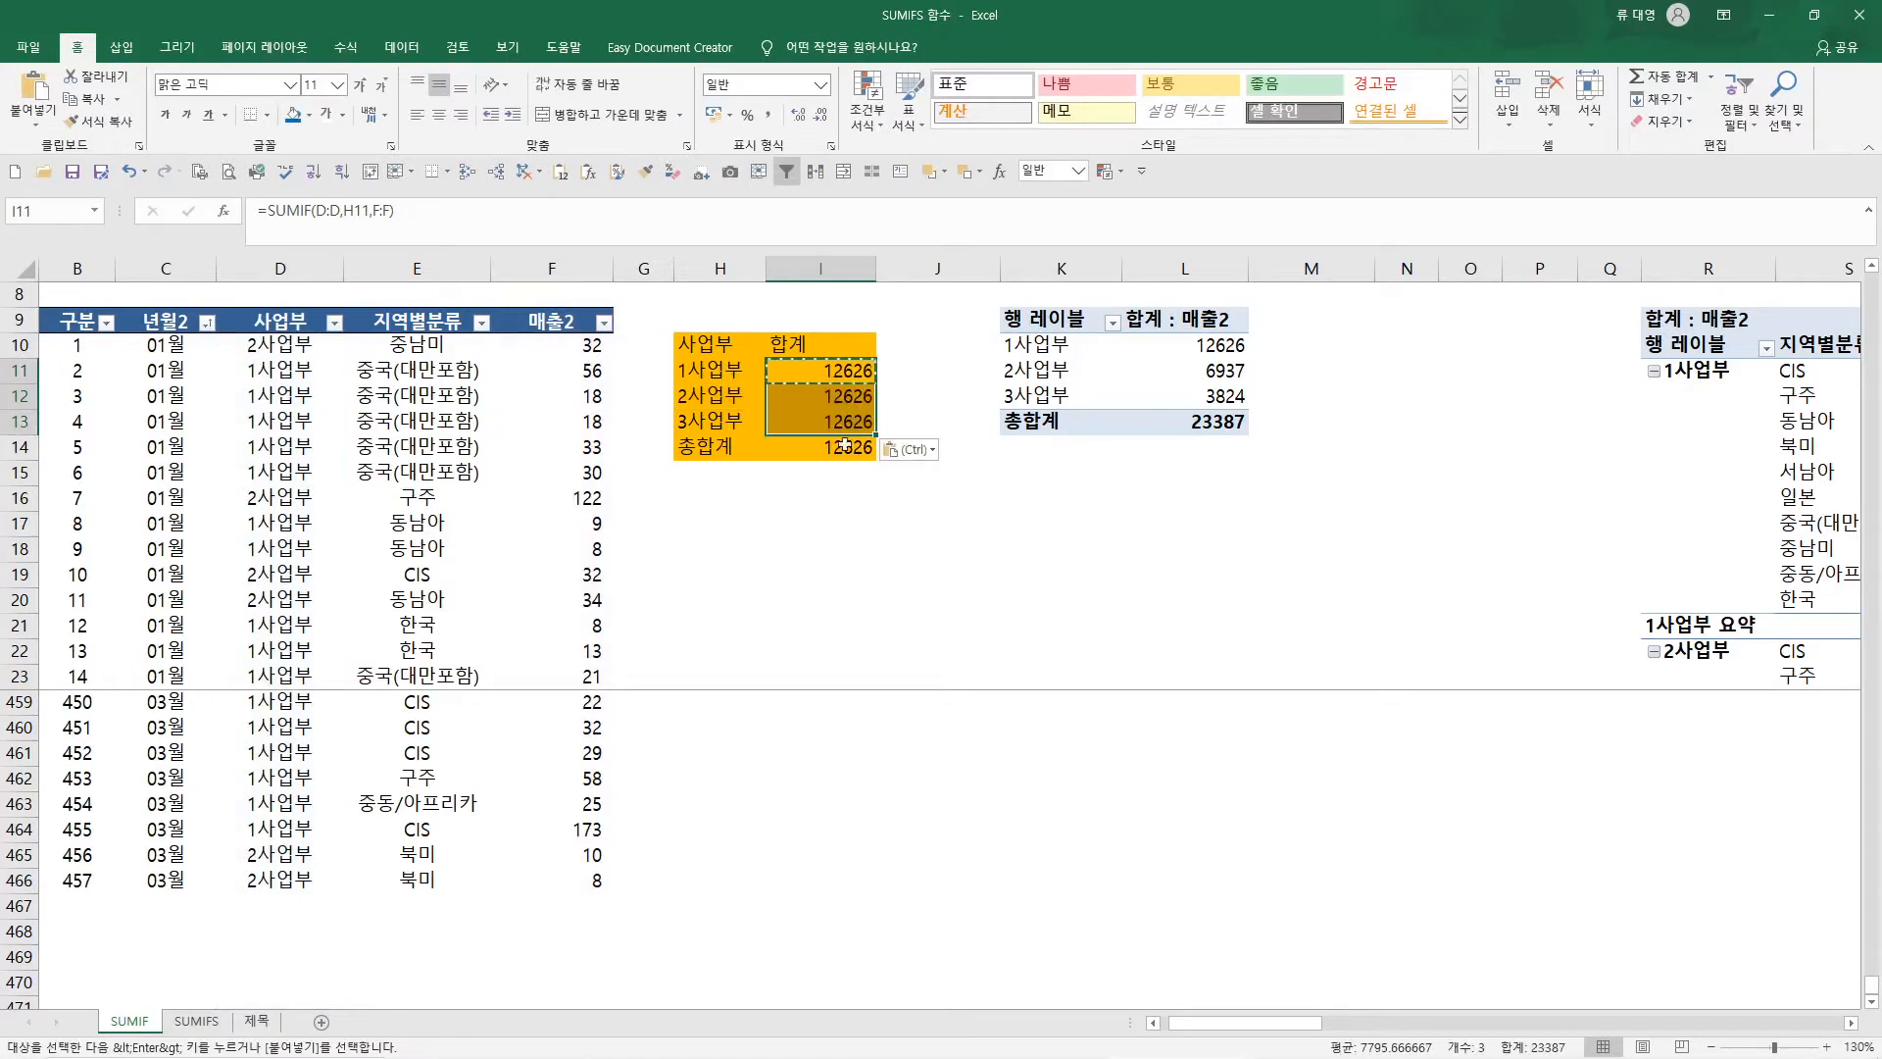
Examine which ranges and criteria cell the copied SUMIF formula in I13 refers to
click(769, 421)
key(F2)
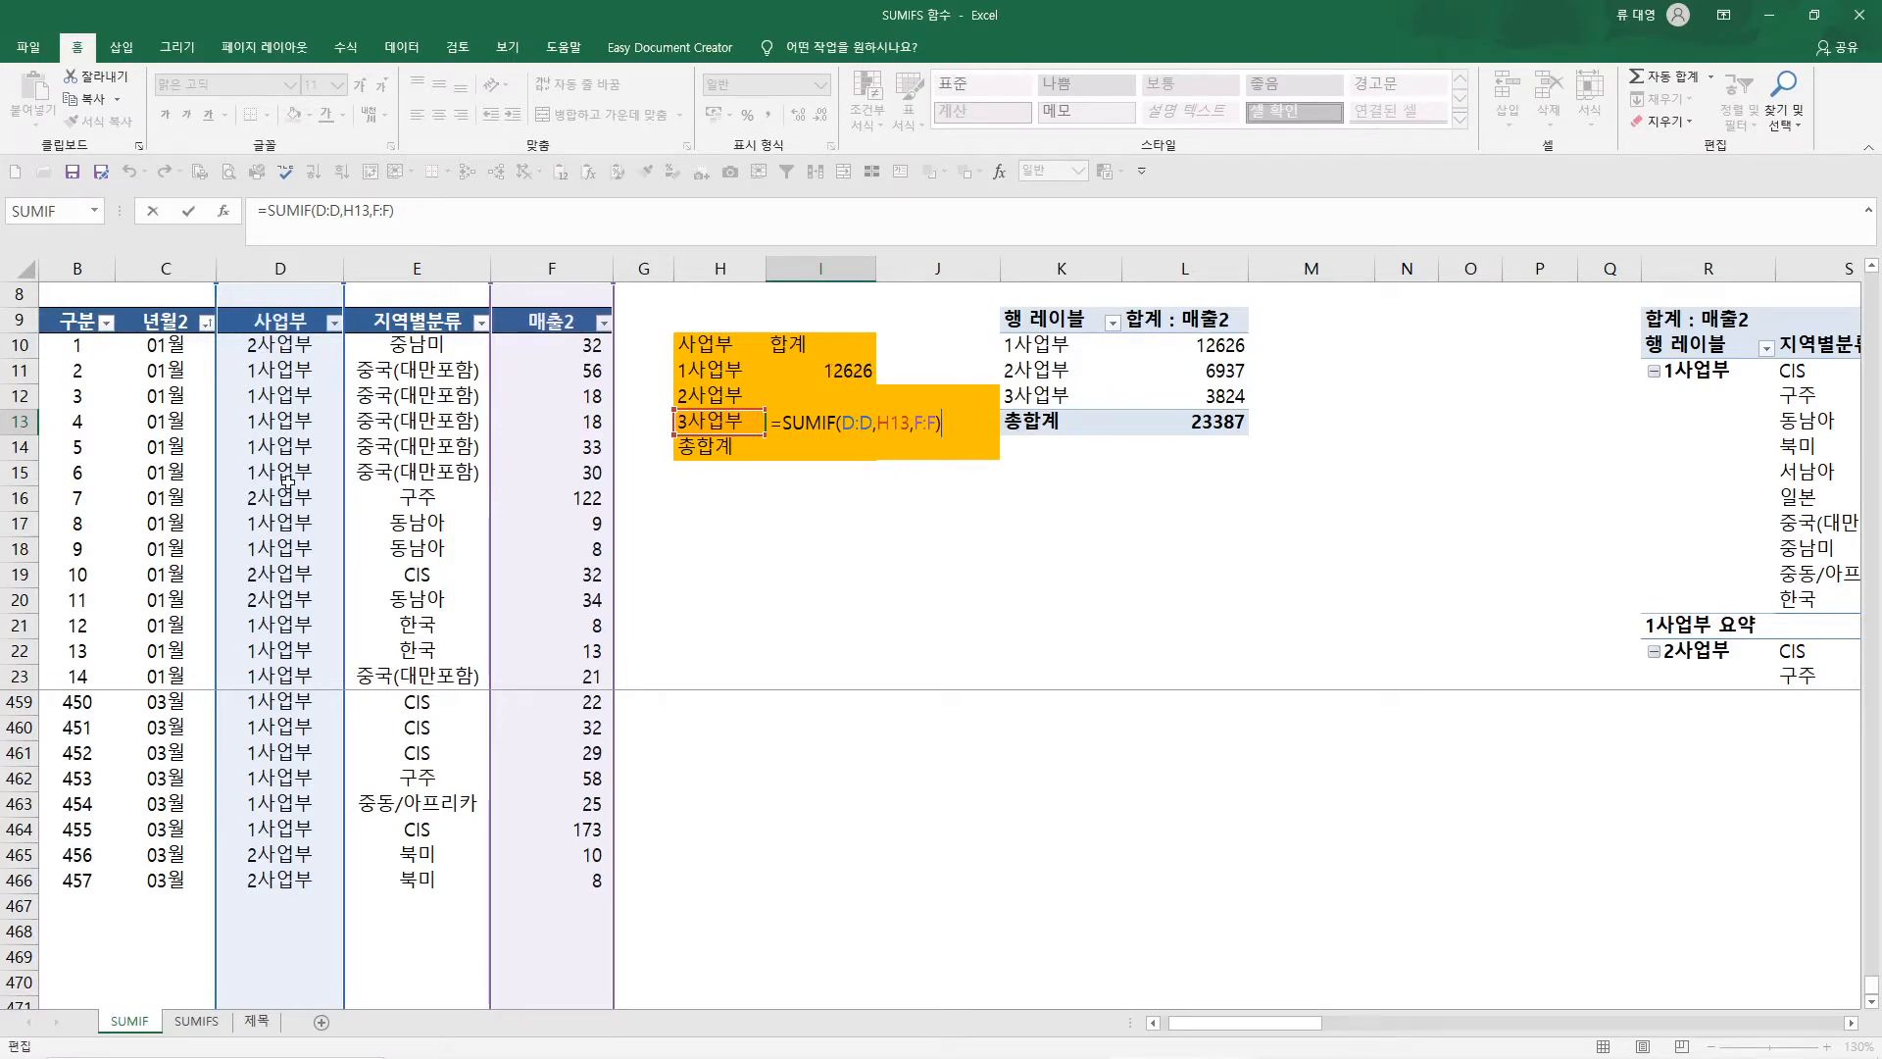
key(Return)
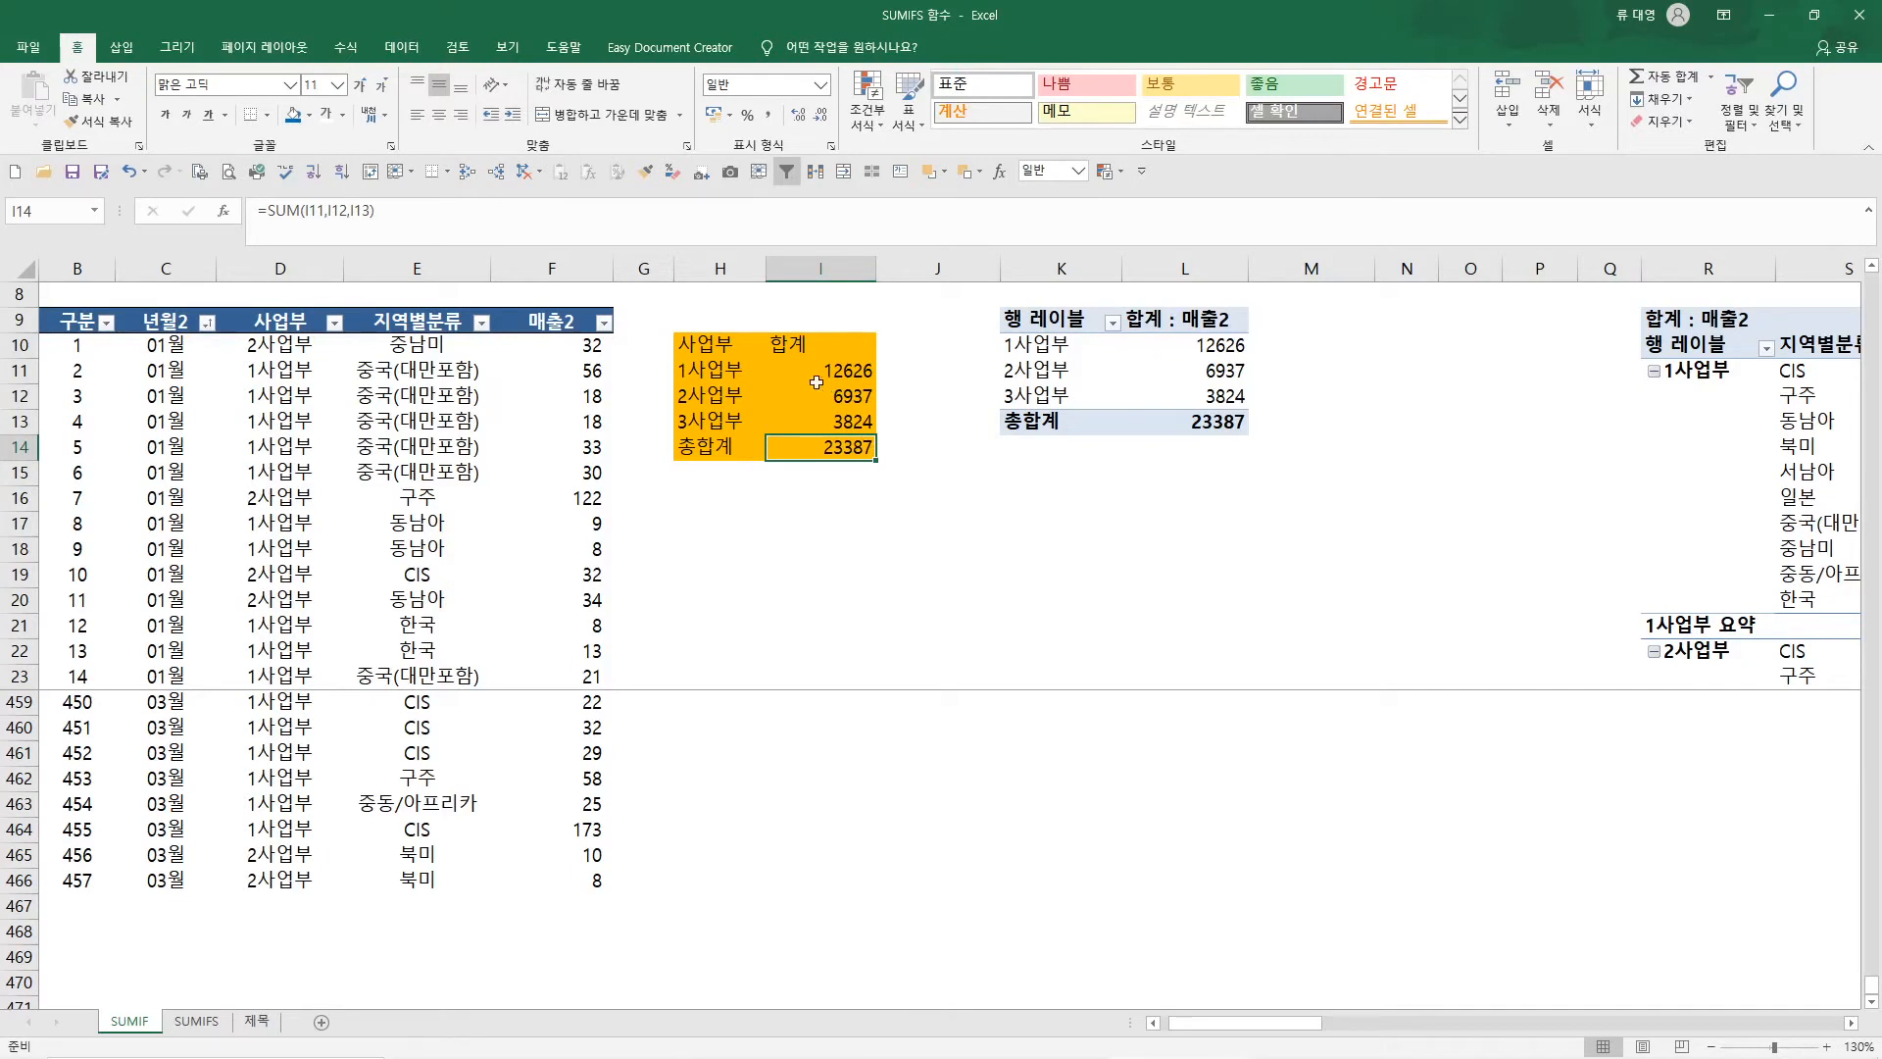
Review the function arguments of the SUM formula in I14 and the SUMIF formula in I11
click(224, 211)
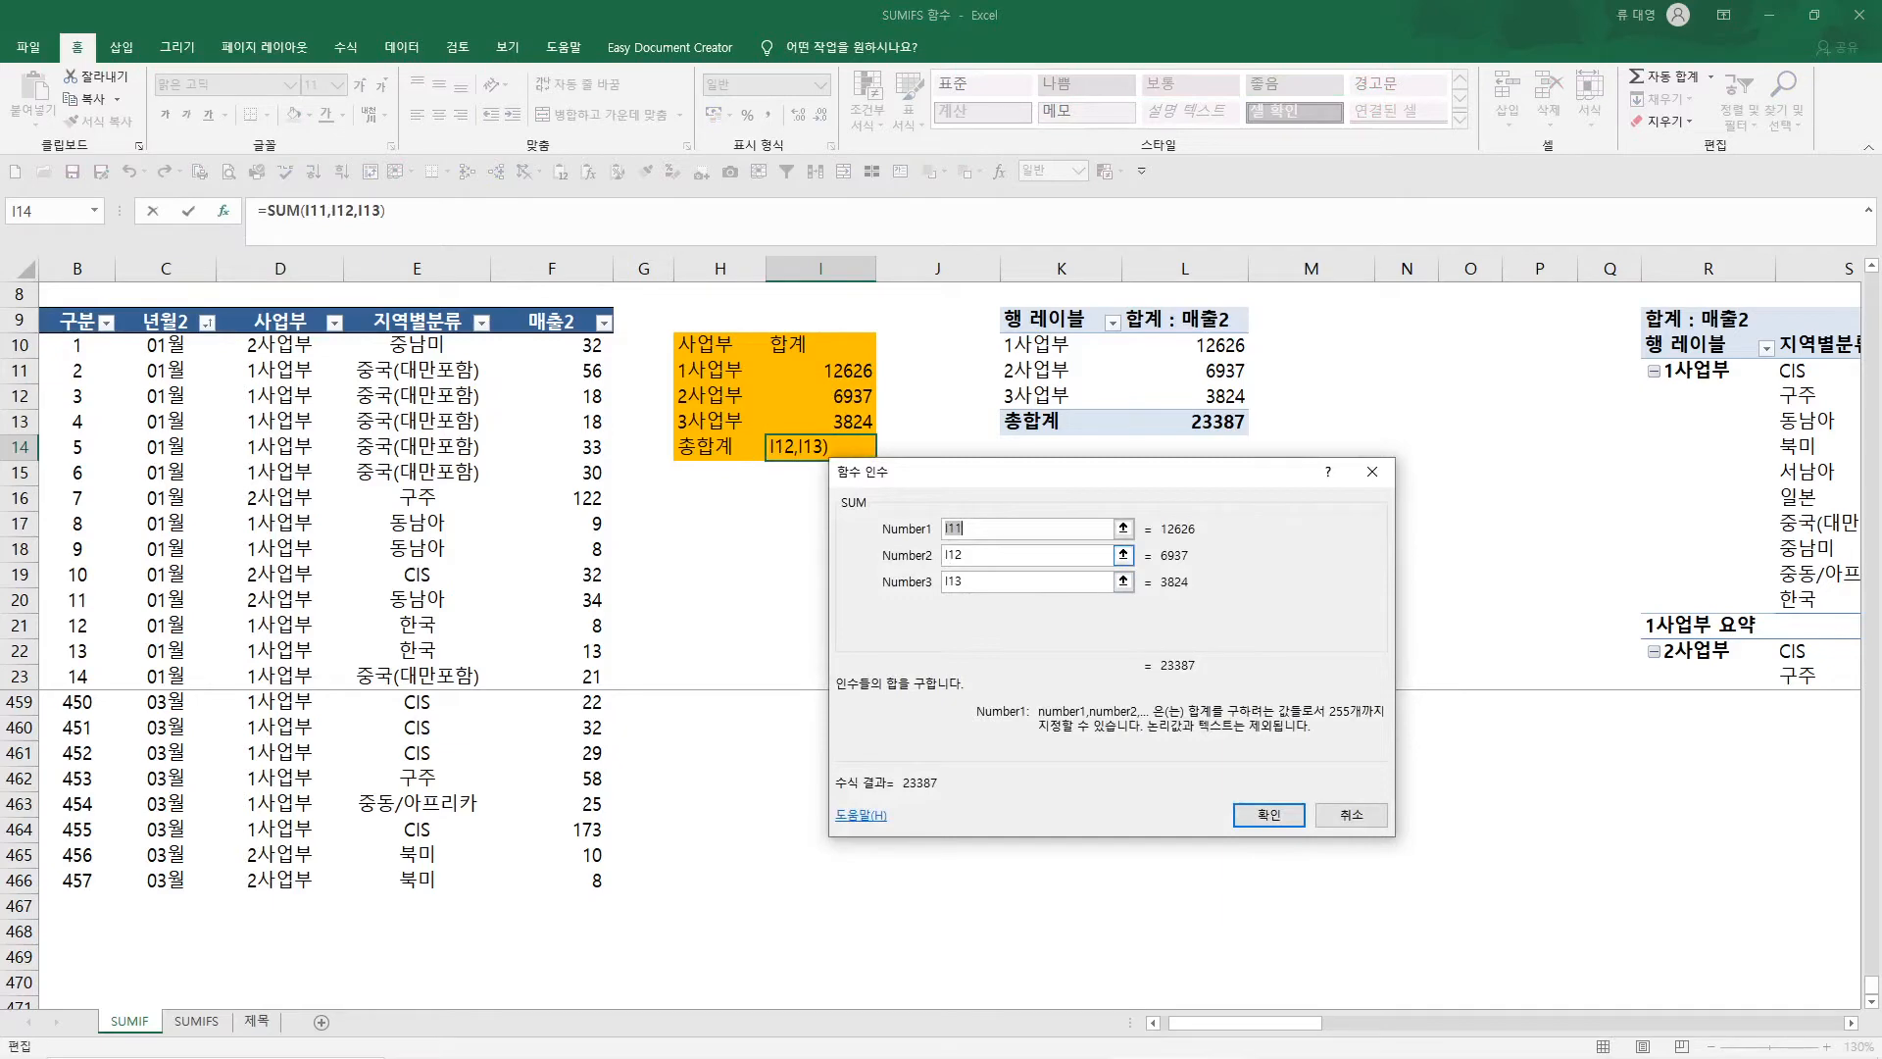
key(Return)
click(836, 374)
click(225, 214)
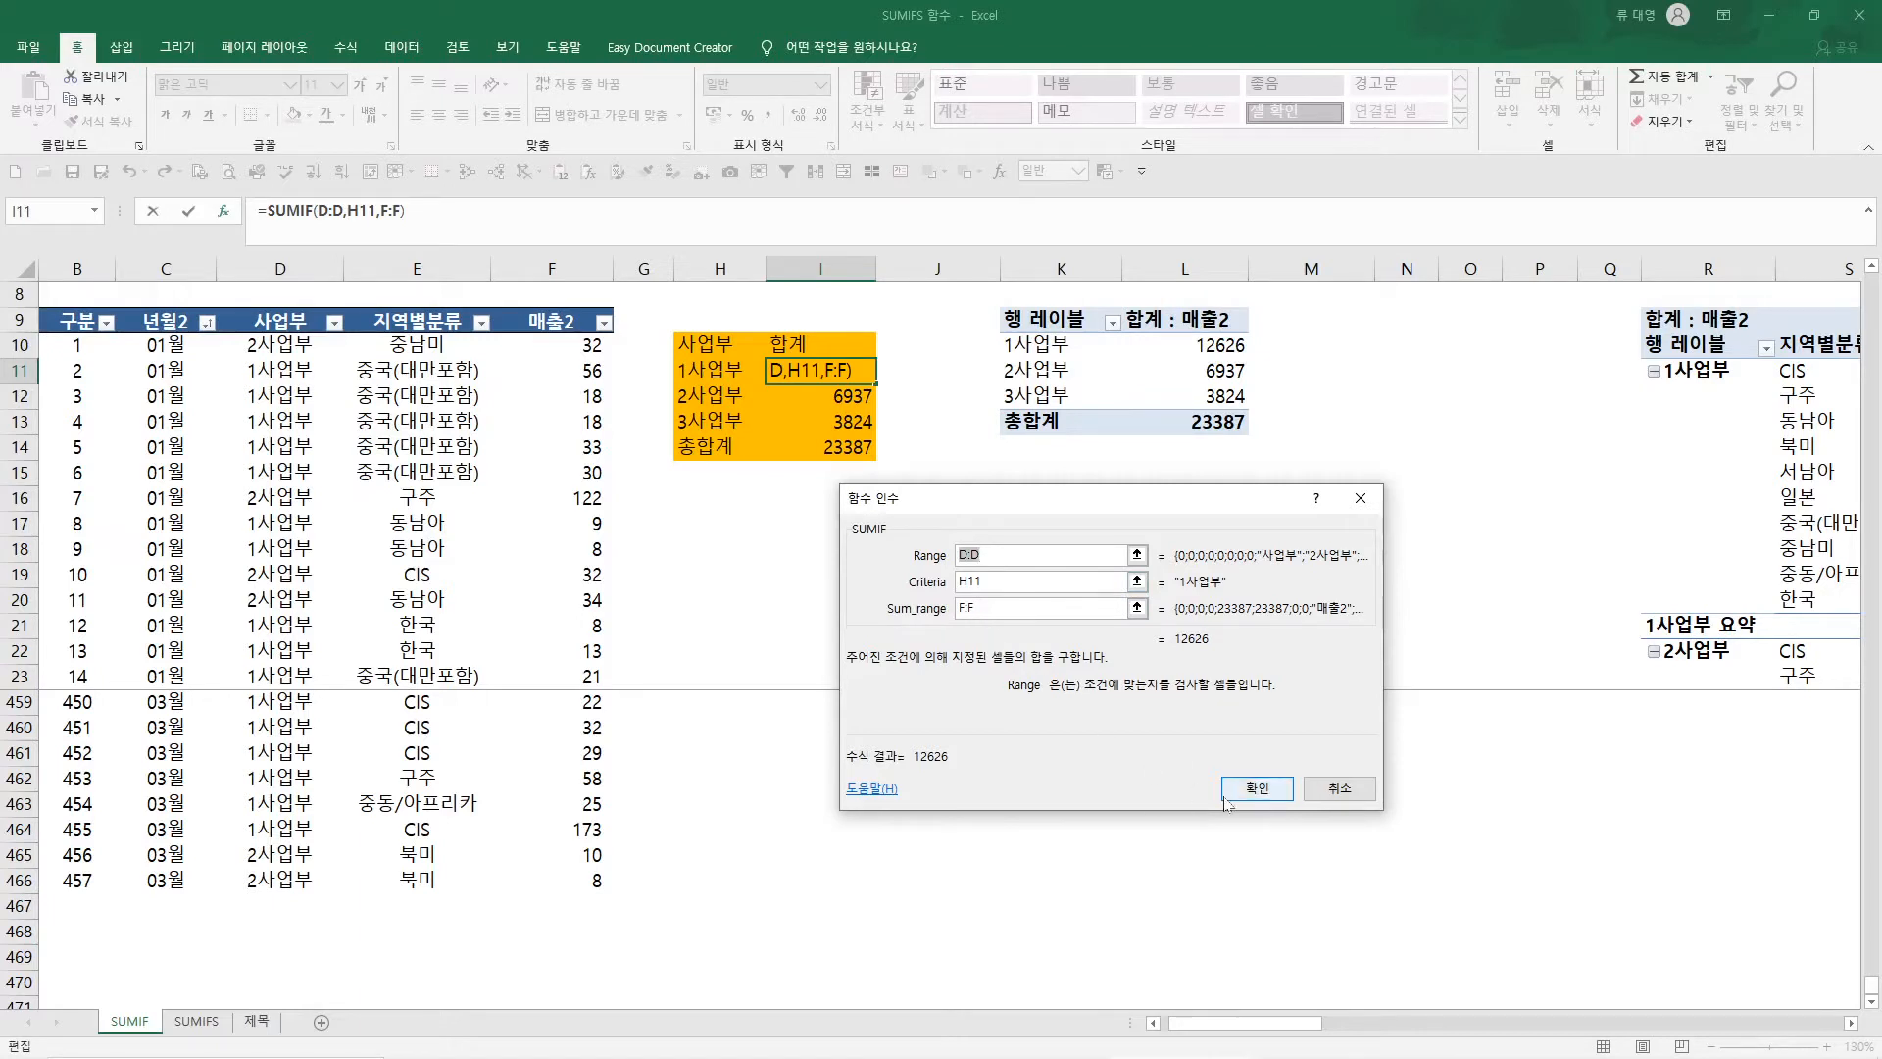
click(1256, 790)
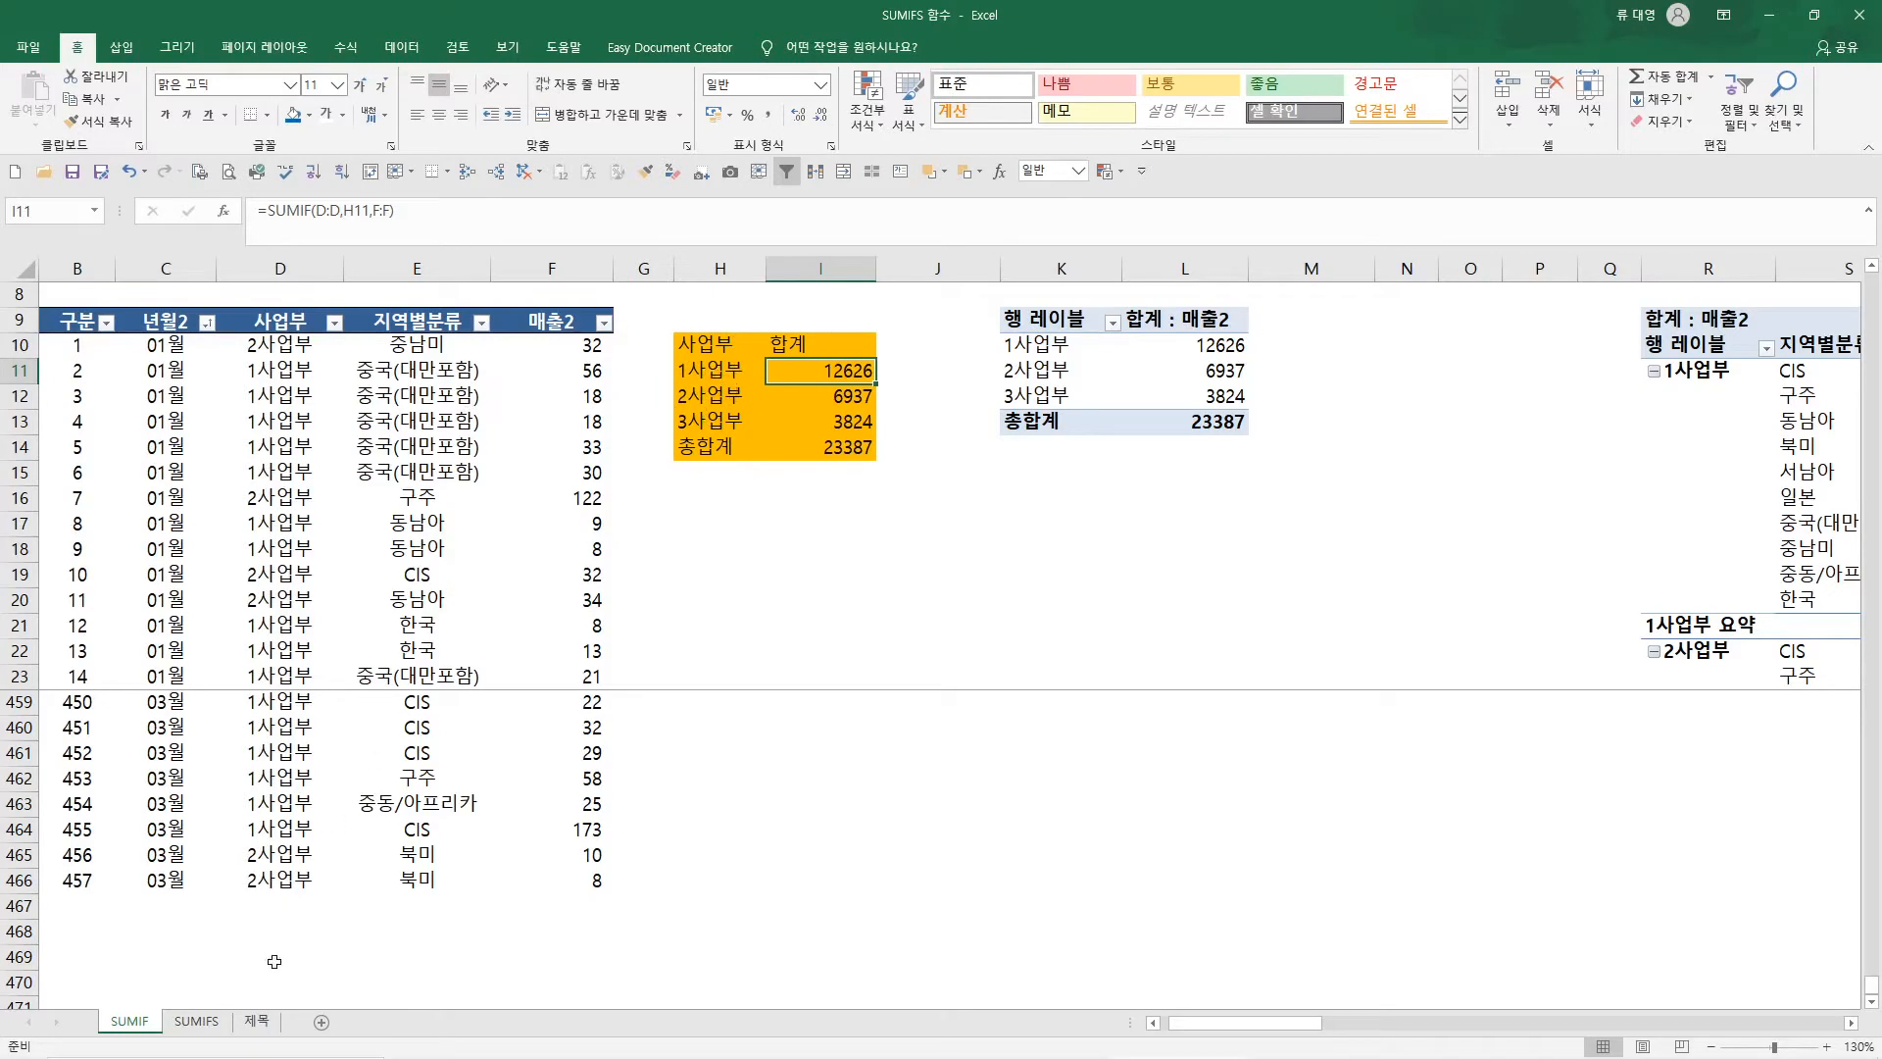
On the SUMIFS sheet, clear the regional sales values in J11:J20, J22:J29 and J31:J34, keeping the subtotal rows
click(196, 1021)
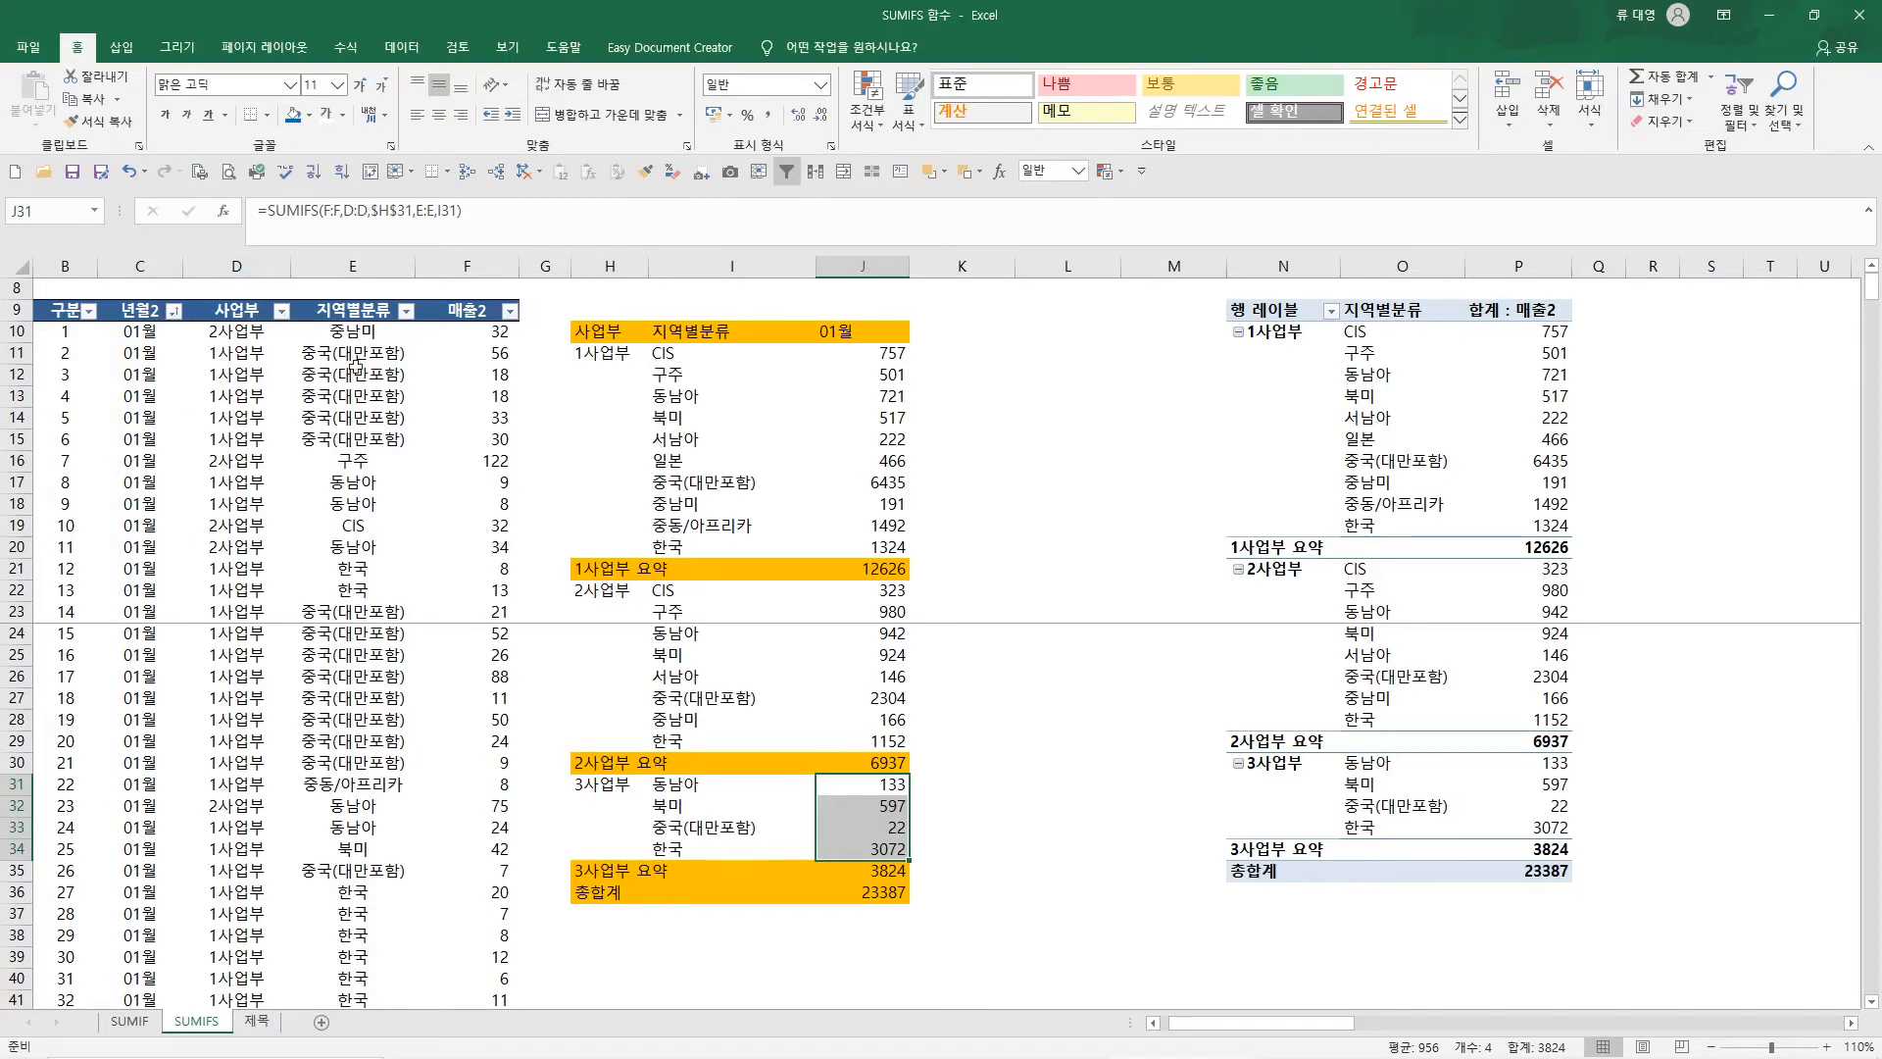
click(890, 361)
drag(891, 364, 880, 849)
key(Delete)
key(Delete)
key(Delete)
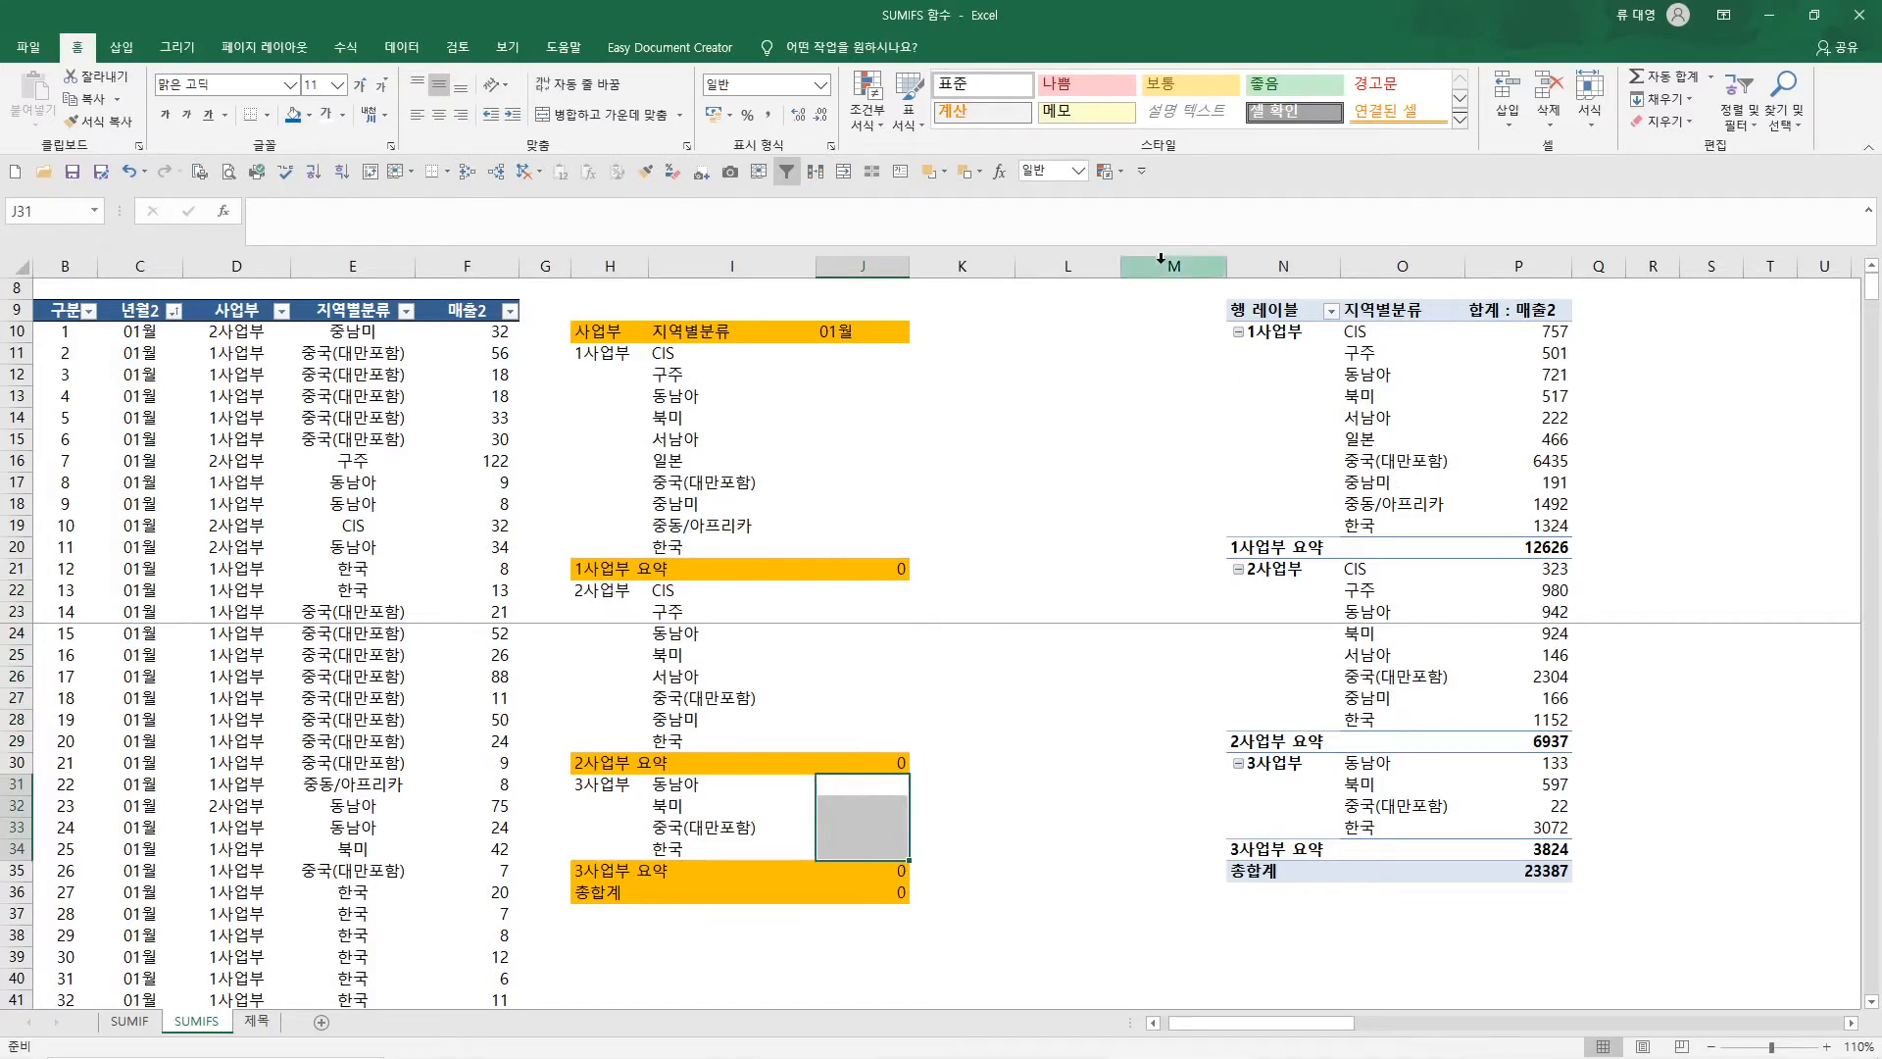
Delete the empty columns L:M between the orange summary table and the pivot table
drag(1181, 263, 1095, 263)
right_click(1095, 263)
click(1162, 448)
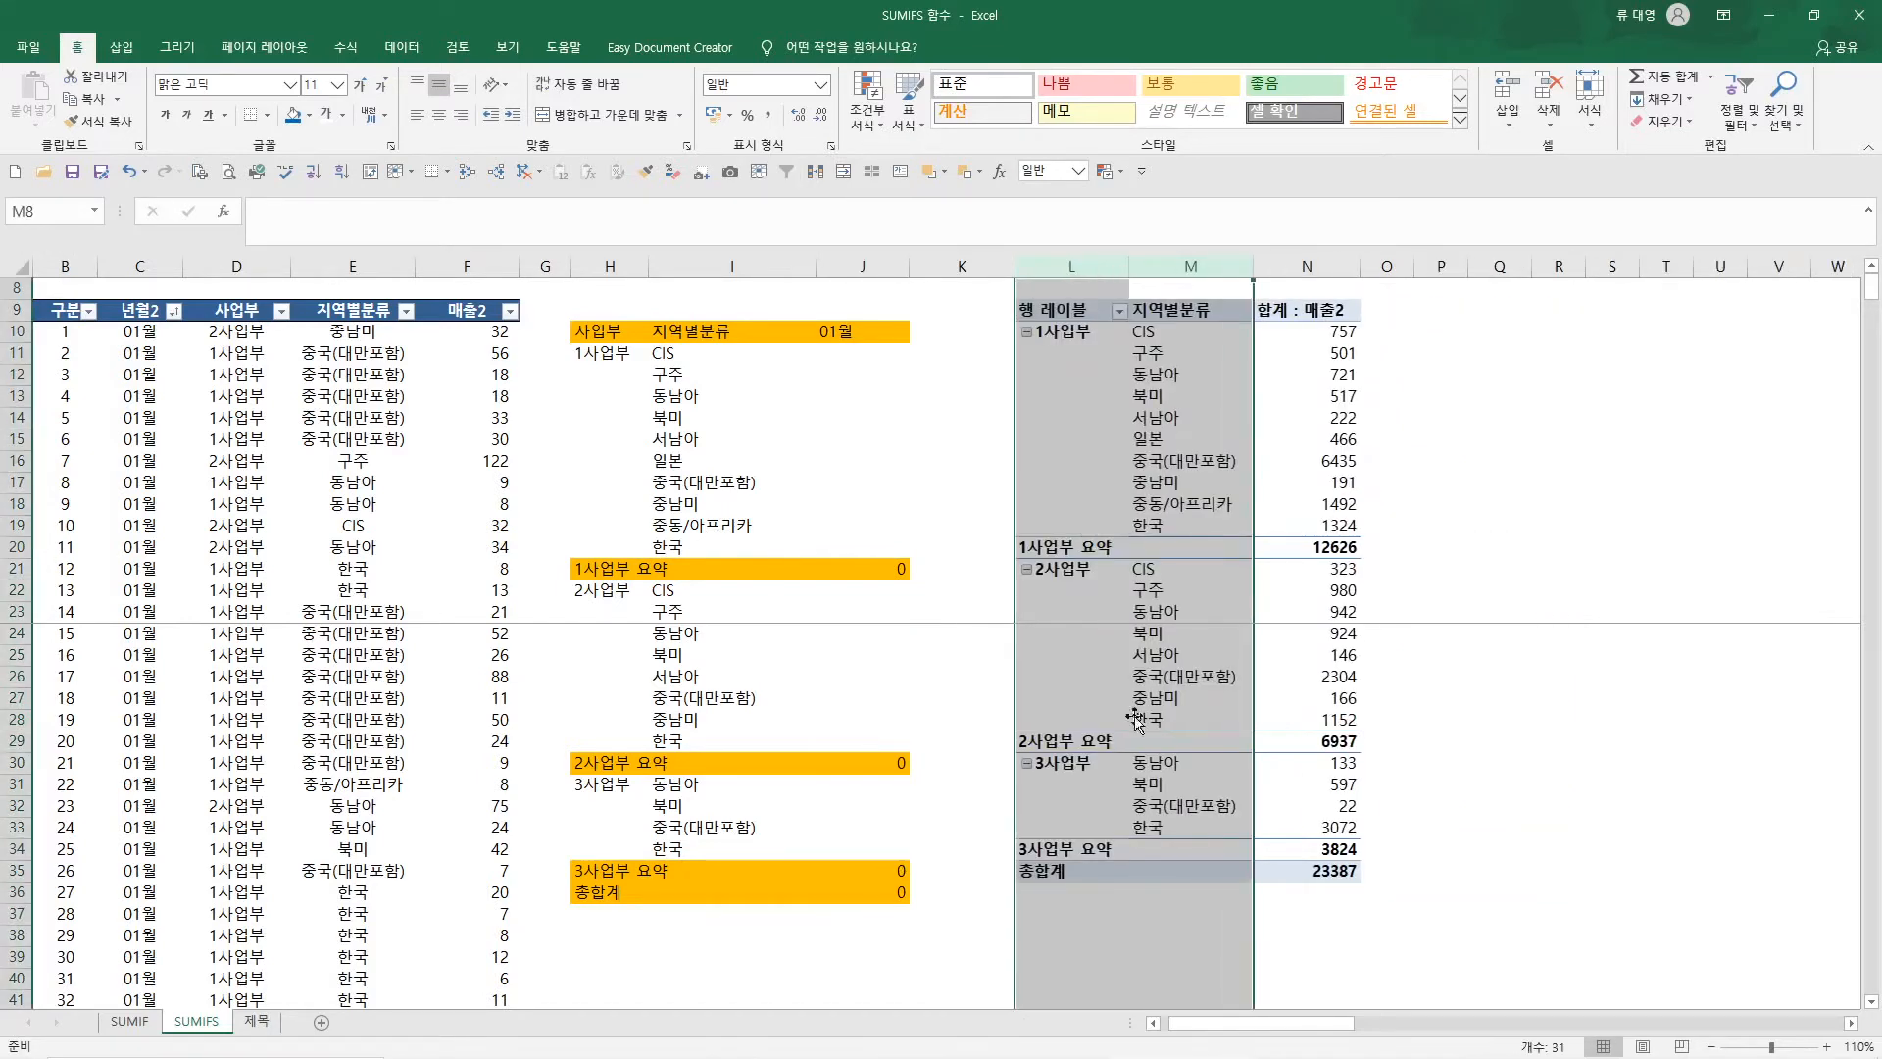
click(1826, 1047)
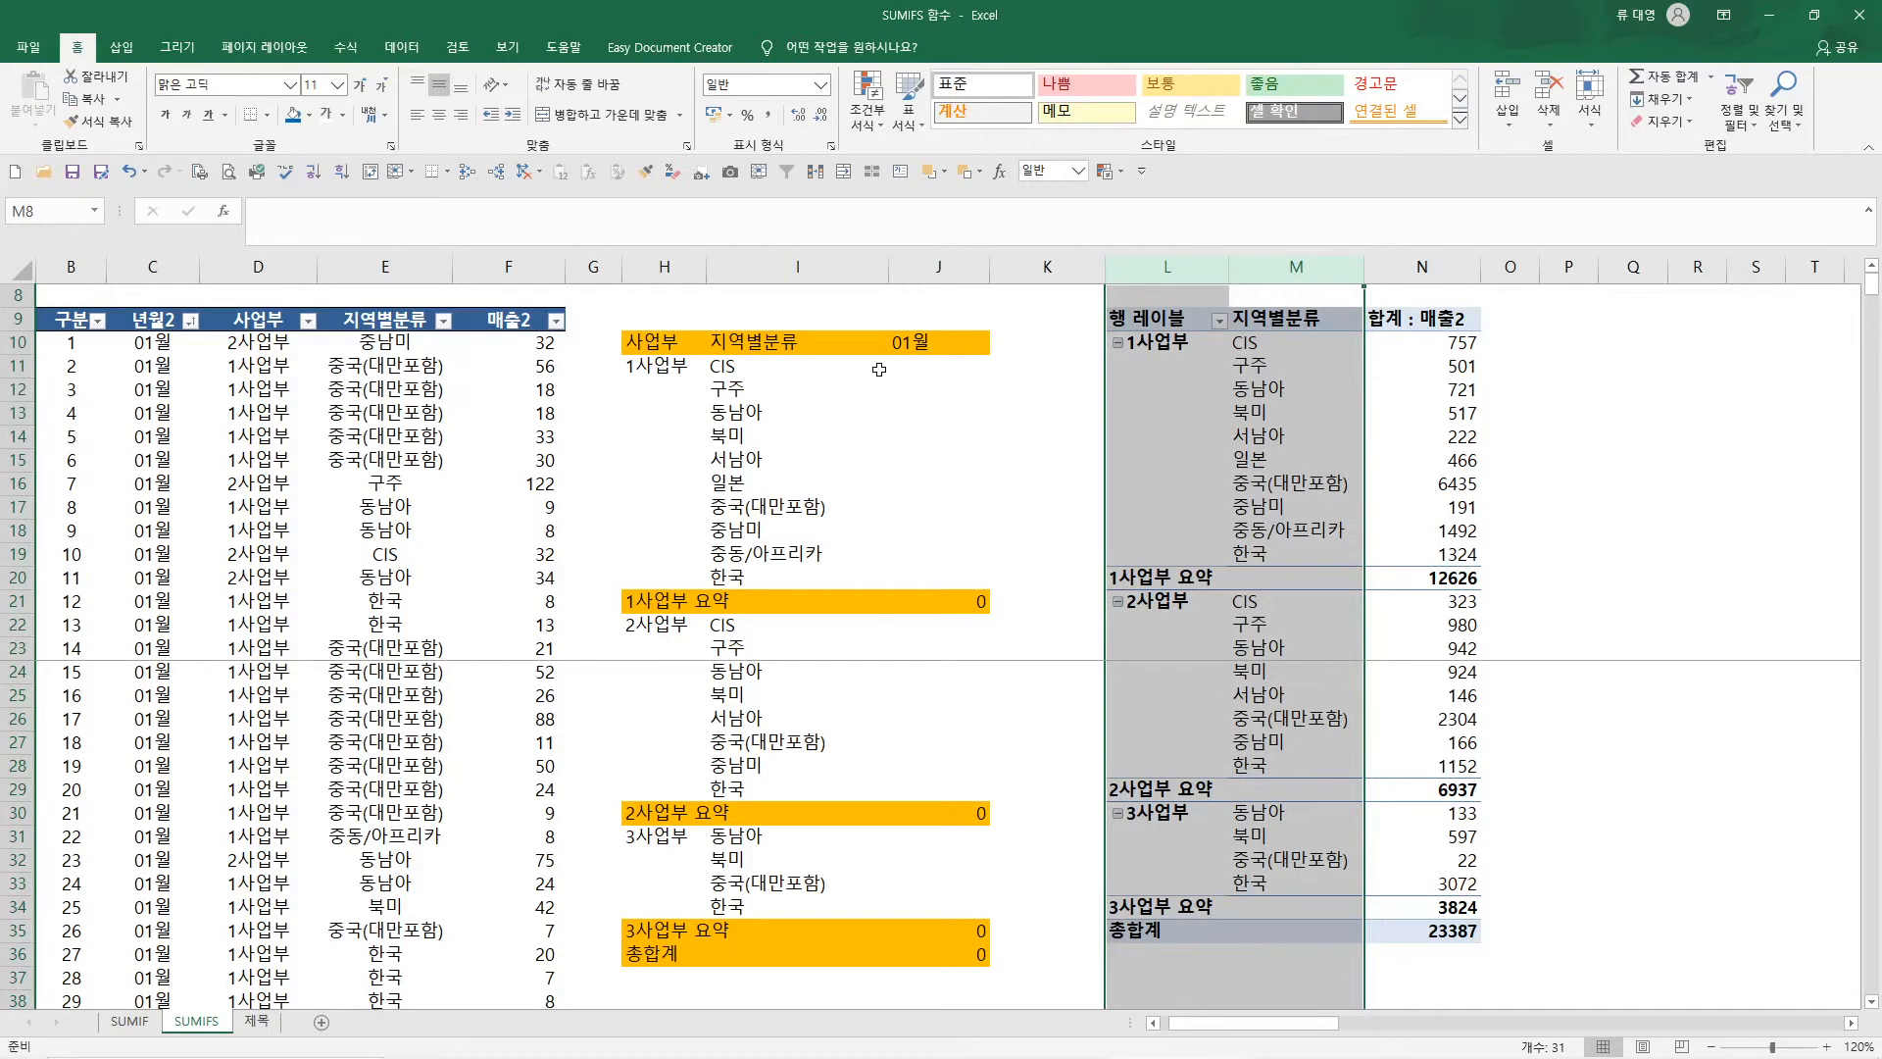
Change the summary table header in J10 to 매출
click(919, 343)
text(AOCNF)
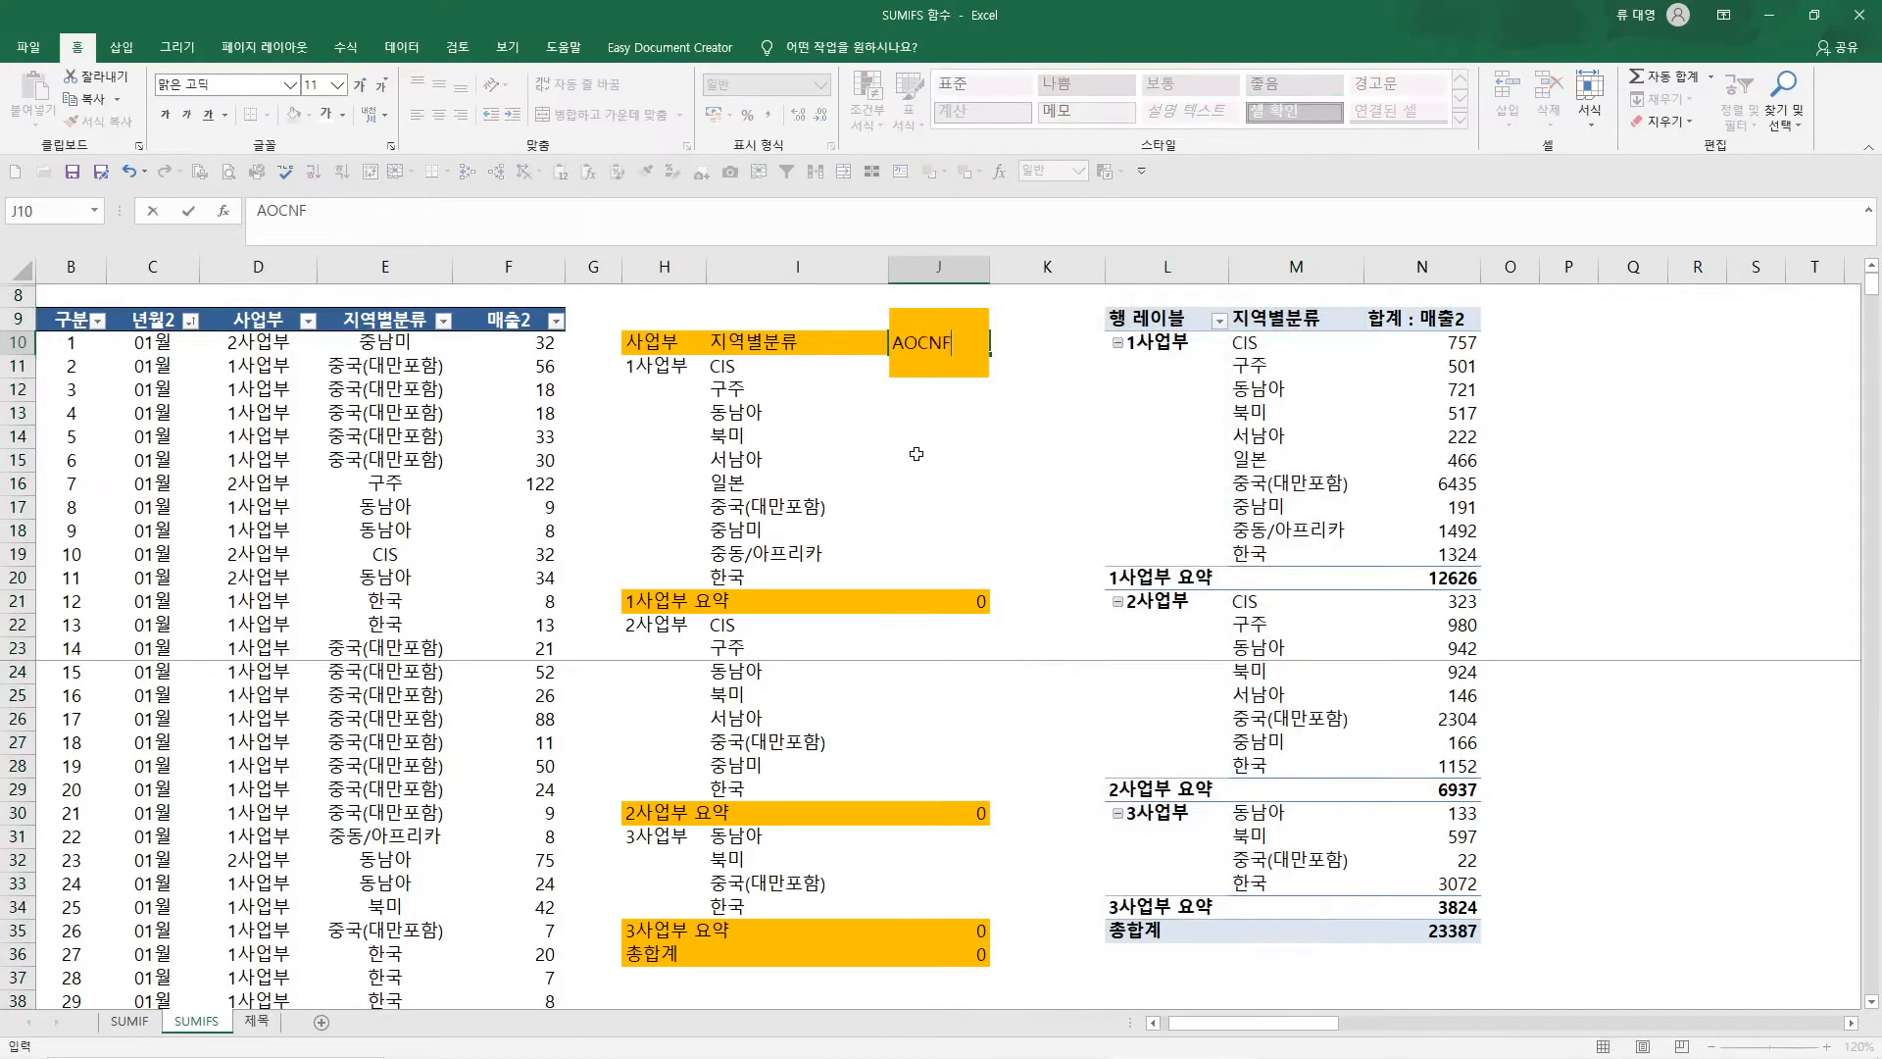
key(Return)
key(Up)
text(매출)
key(Return)
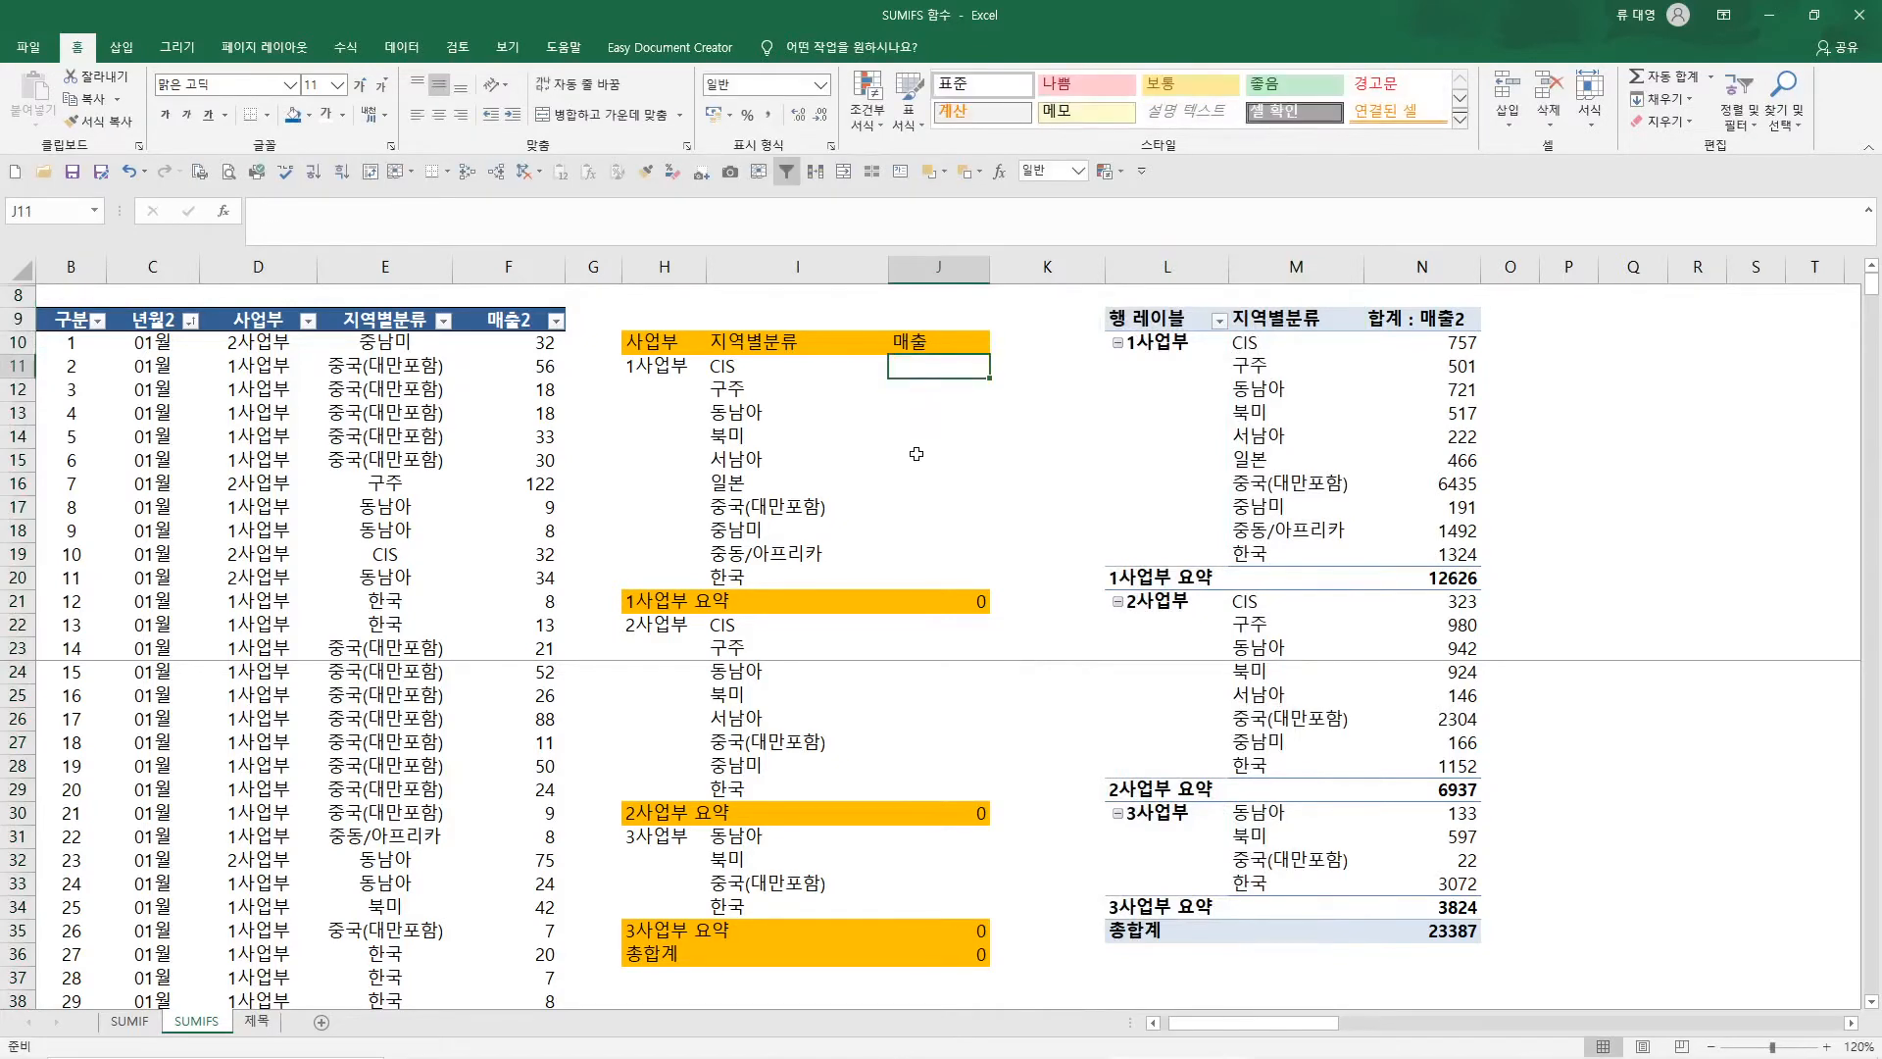
Search the function wizard for SUMIFS and insert that function in J11
click(225, 216)
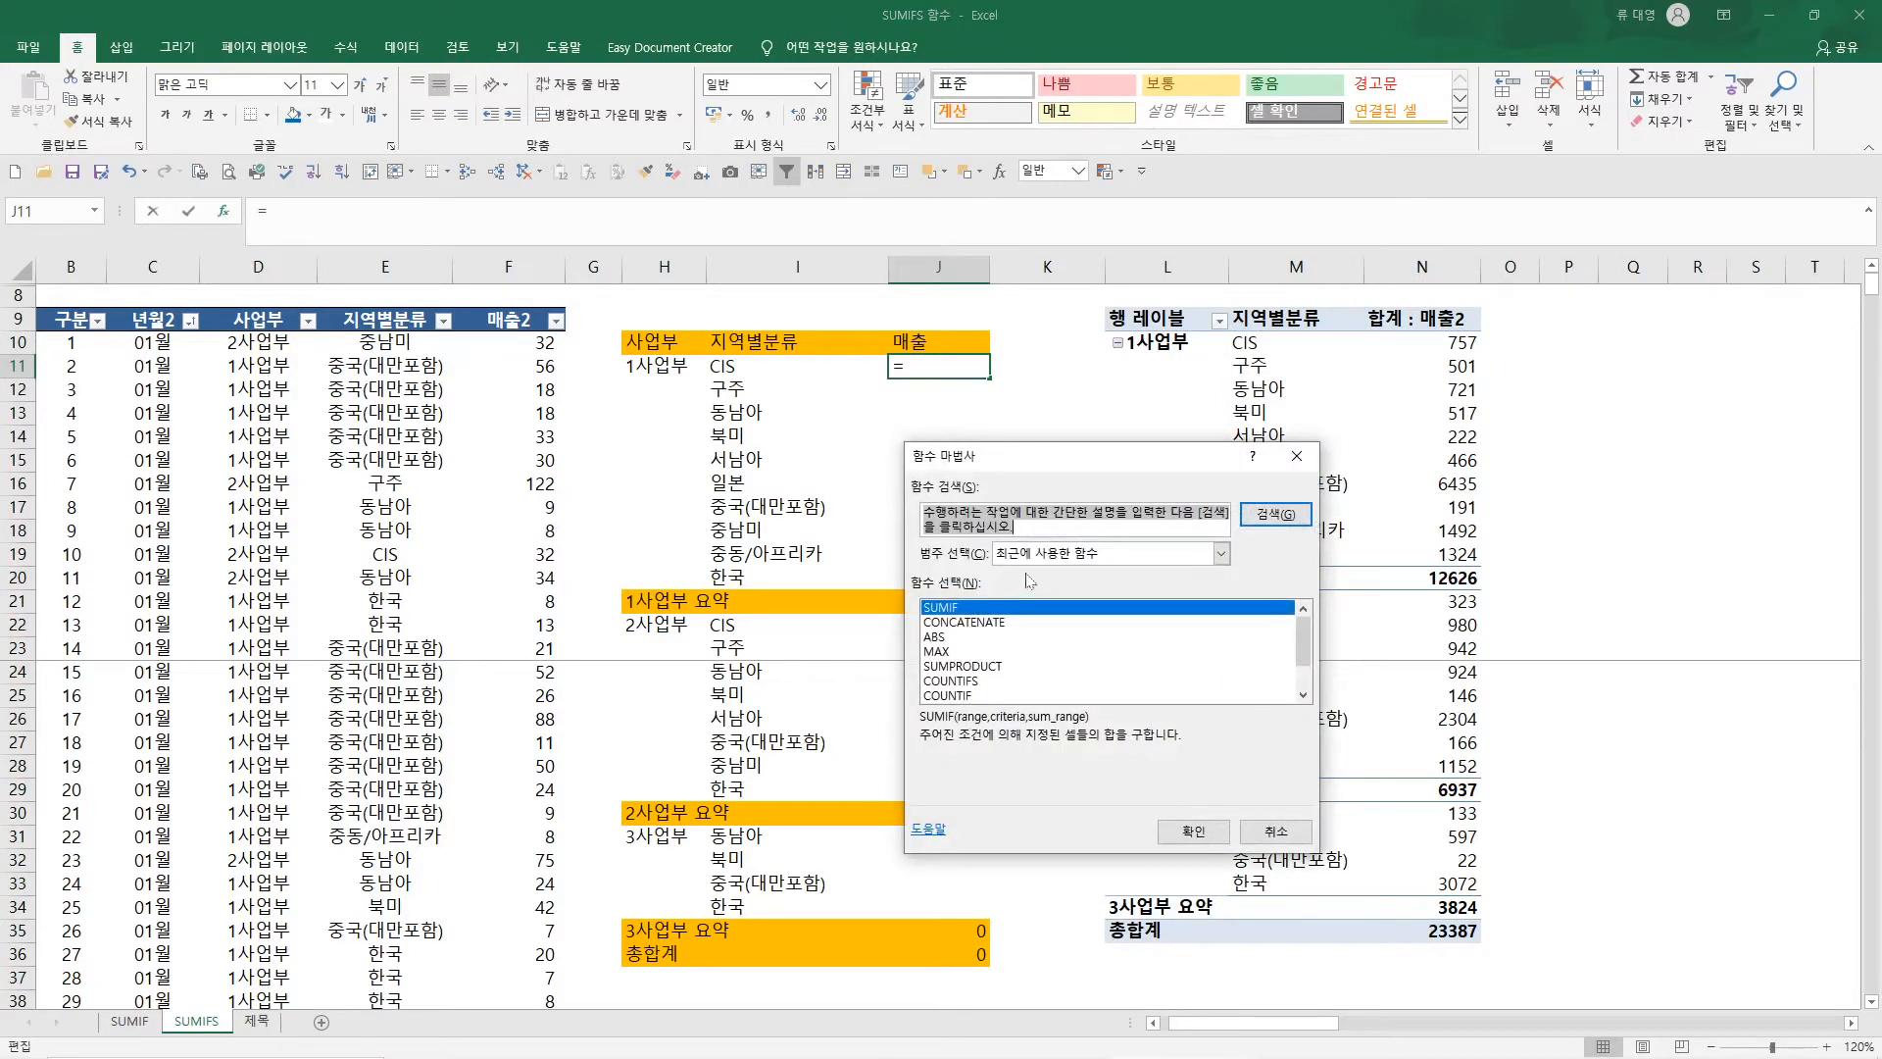
text(ㄴ)
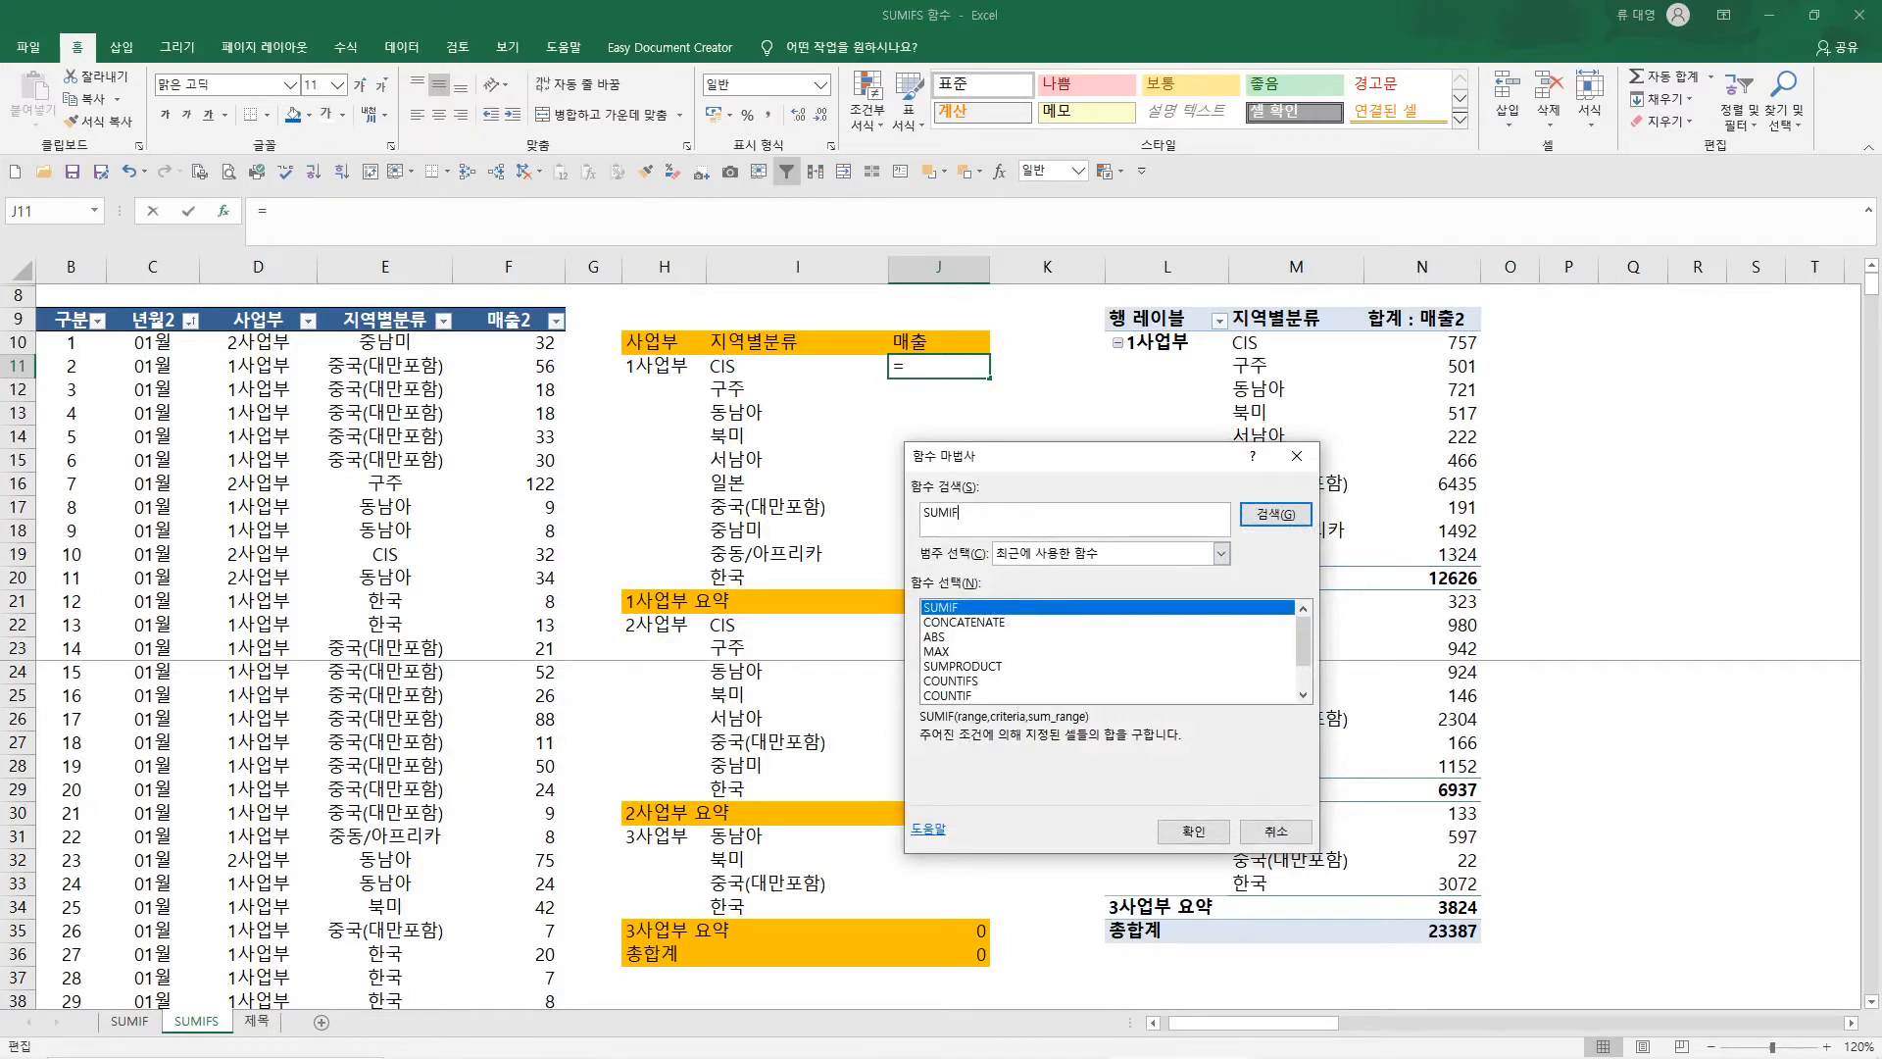
text(UMIFS)
key(Return)
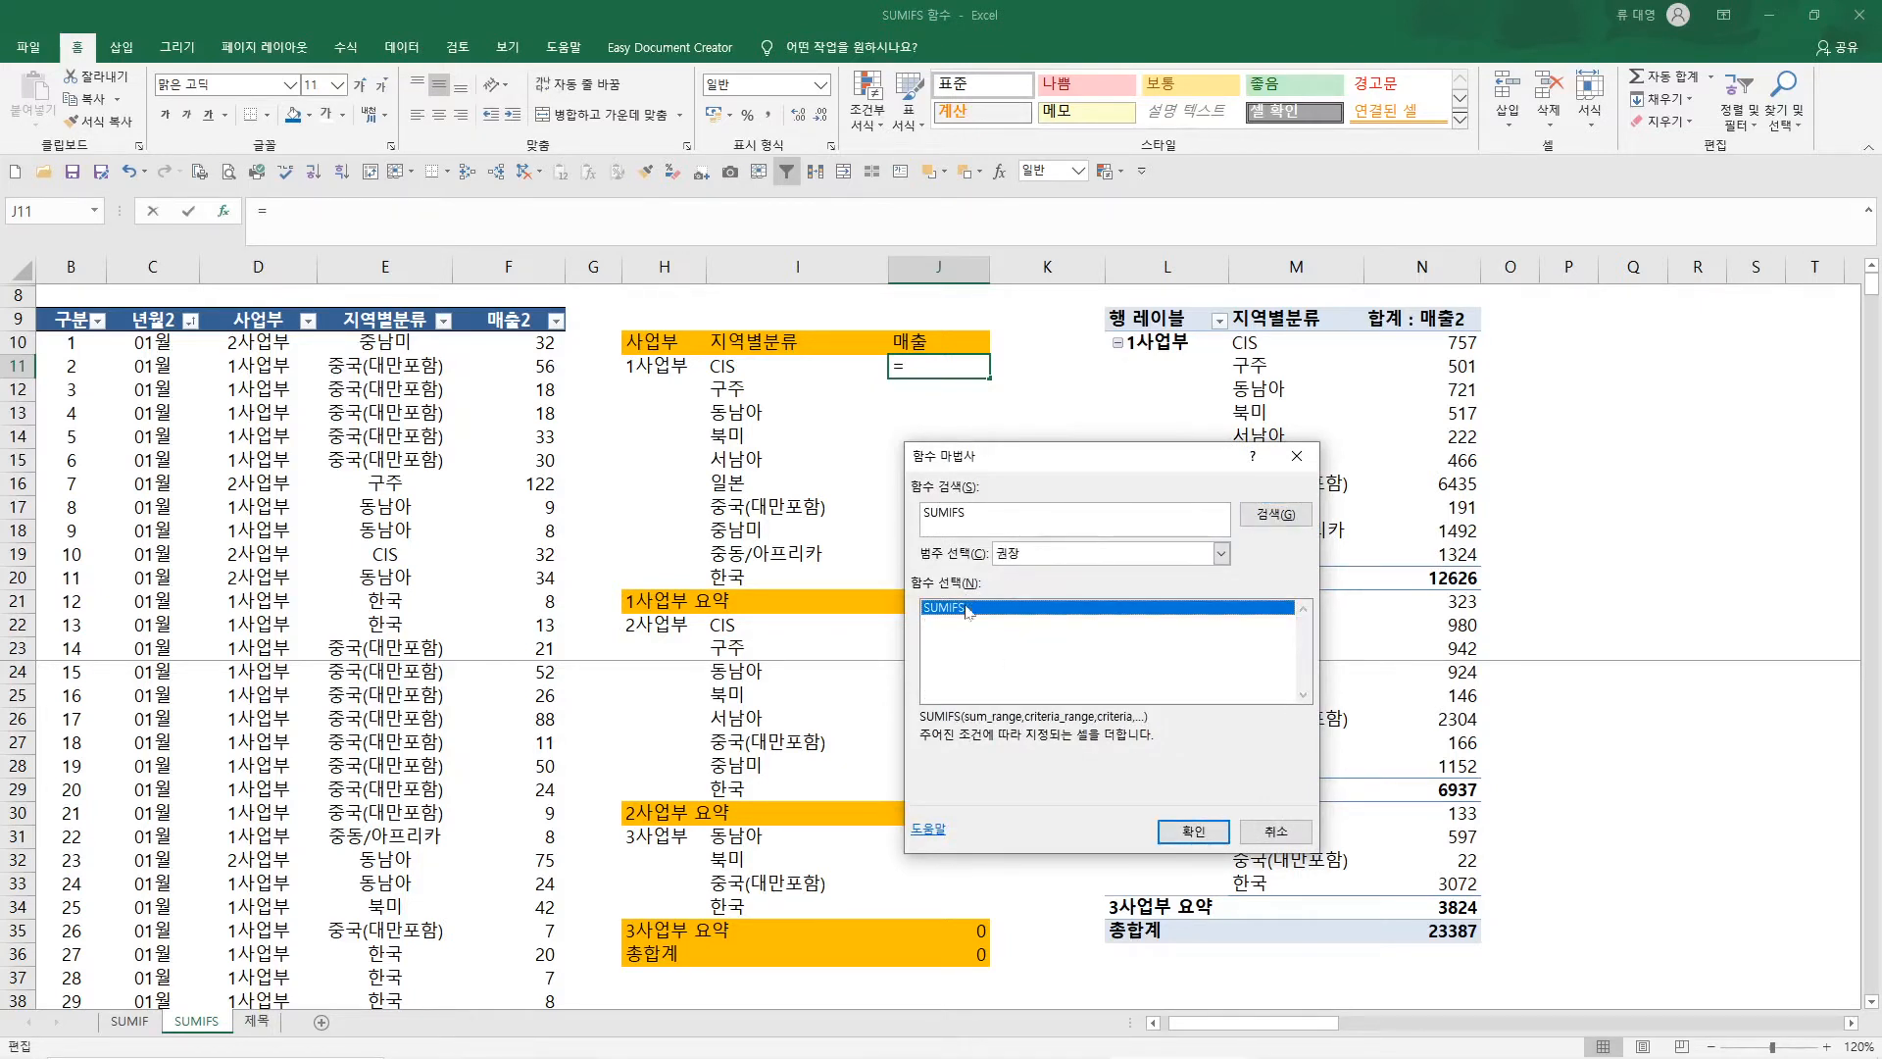
click(1192, 833)
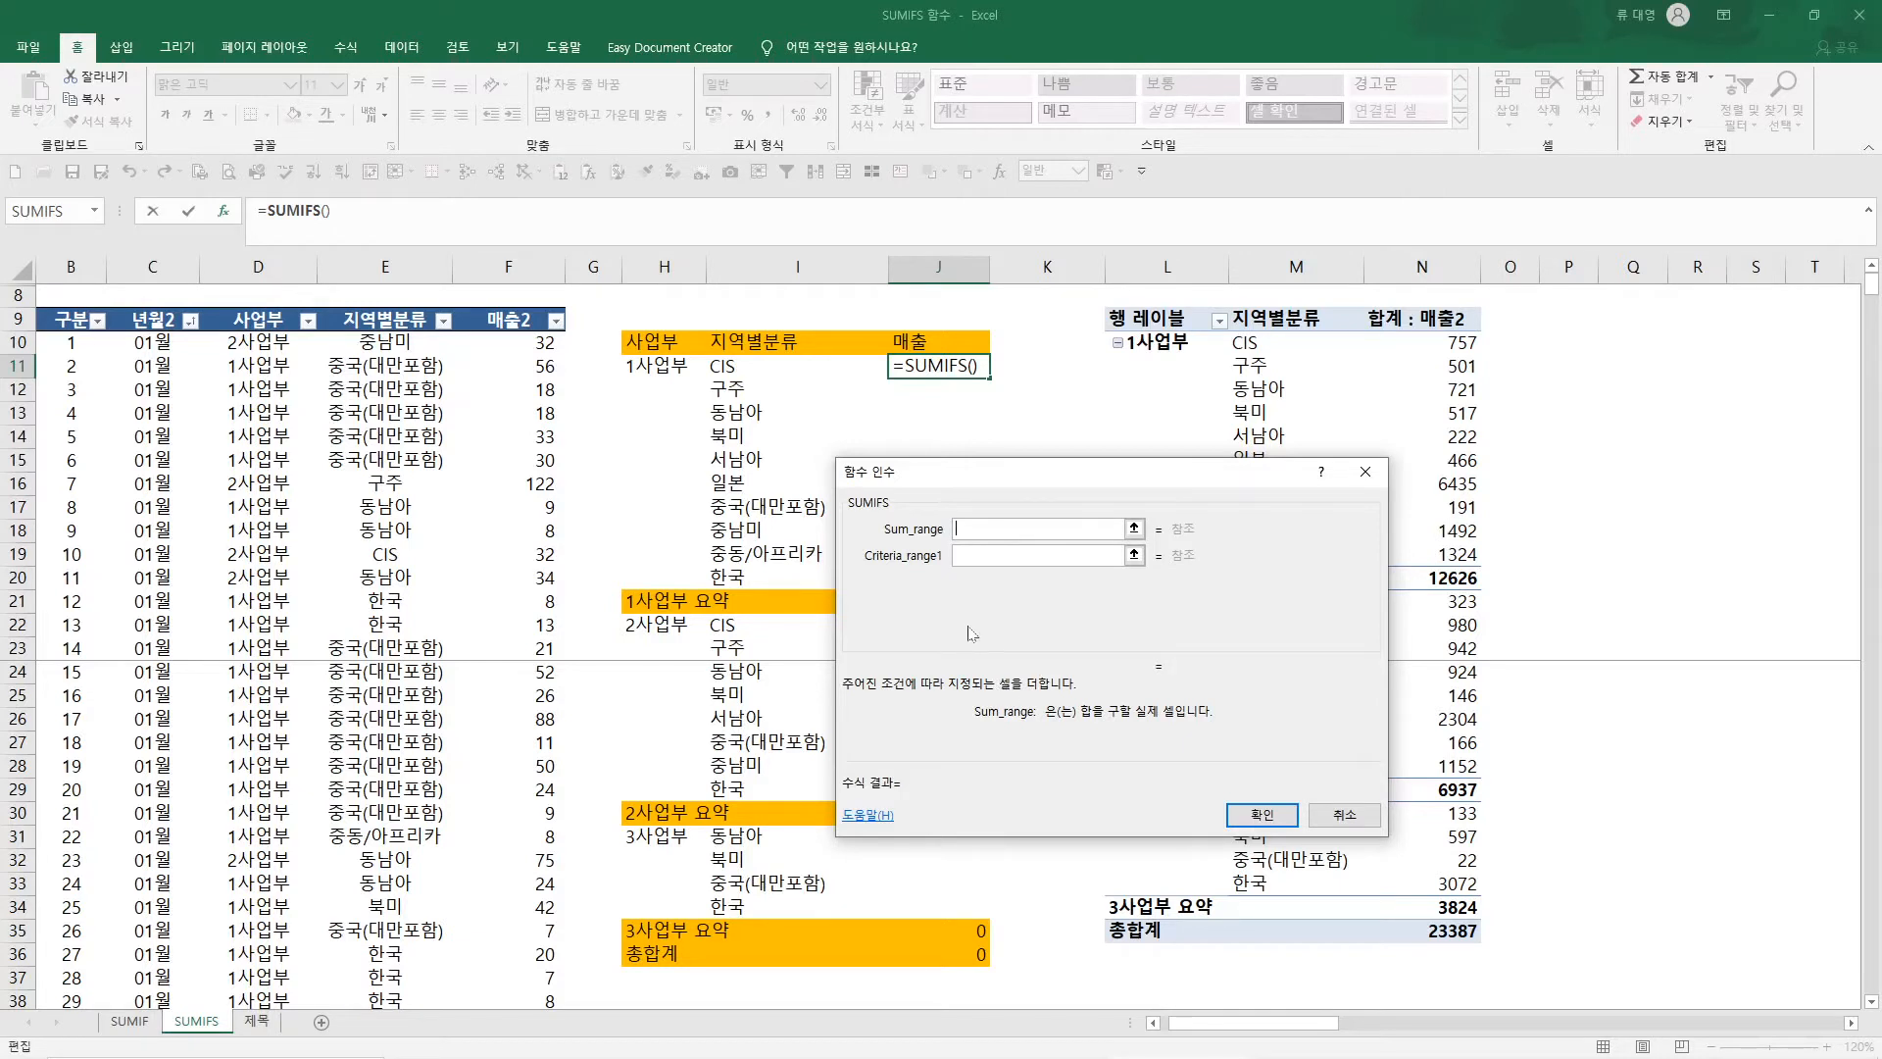
Set the SUMIFS sum range to F:F, the first criteria range to D:D and its criterion to the absolute reference $H$11
click(512, 263)
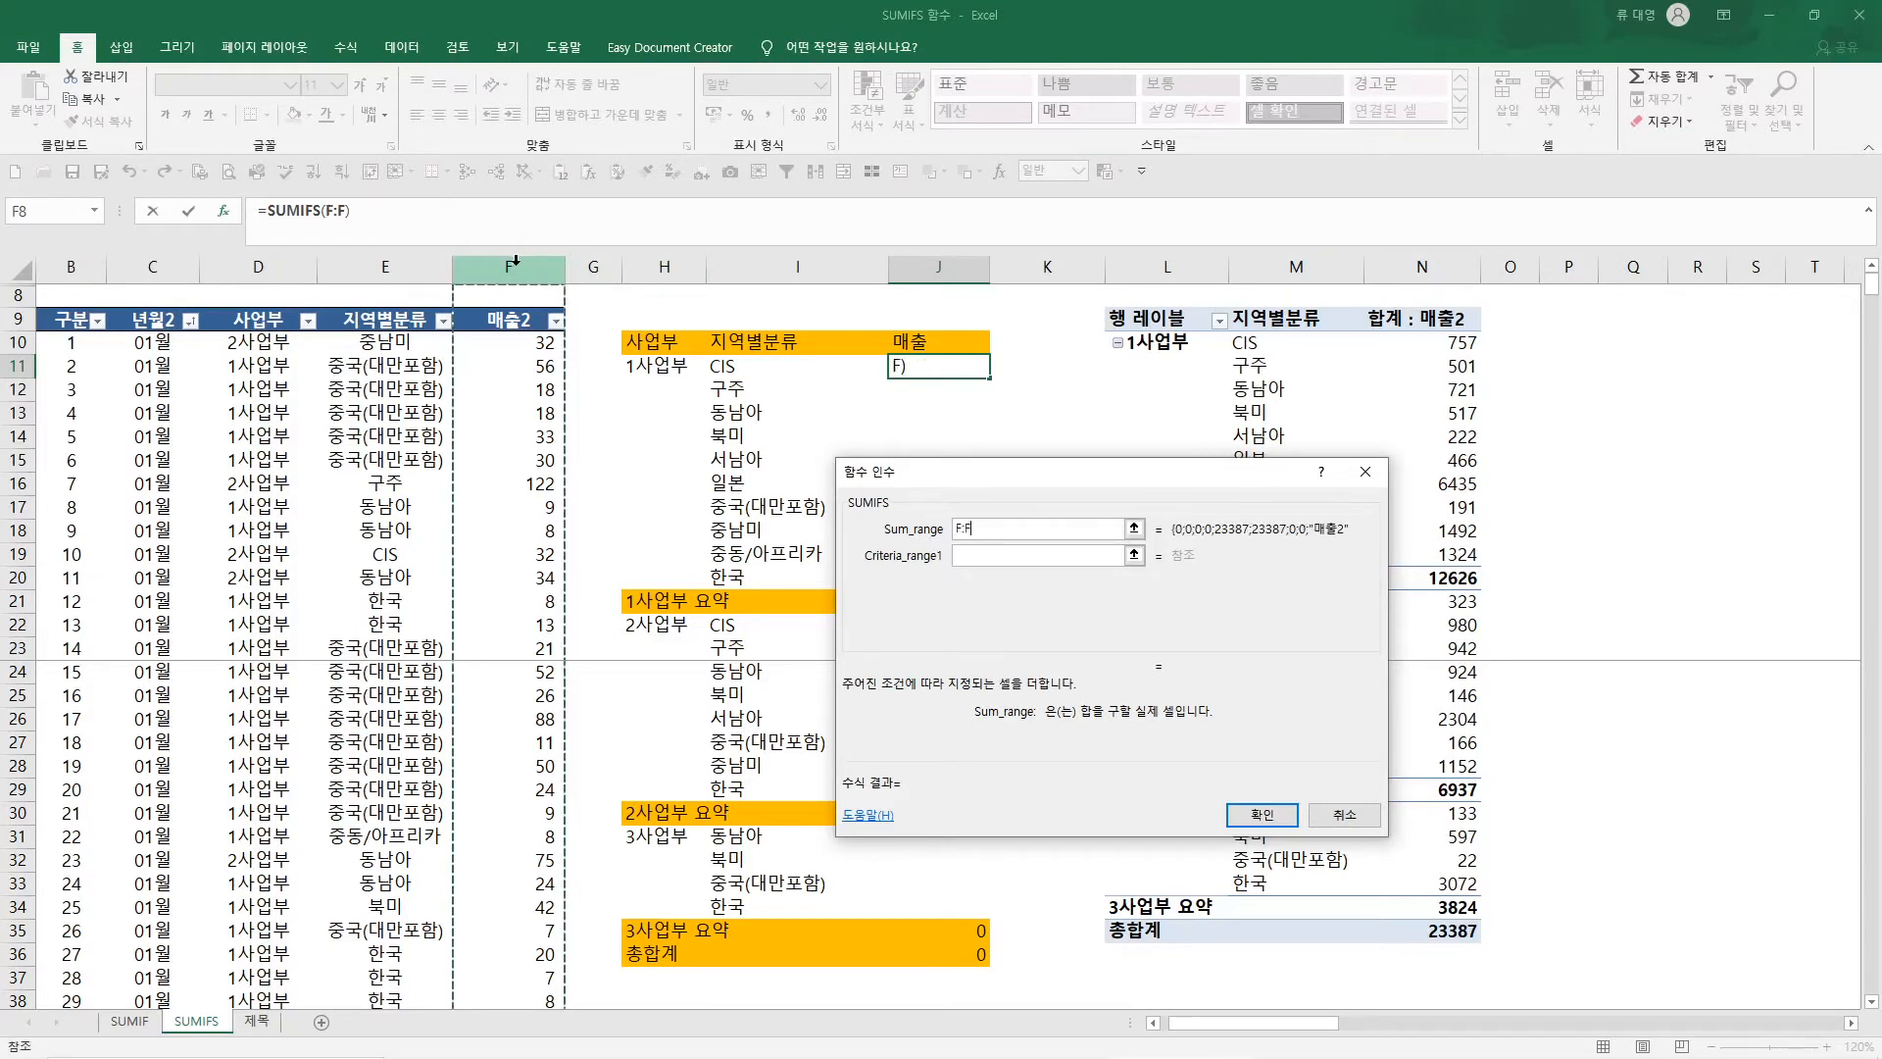
key(Tab)
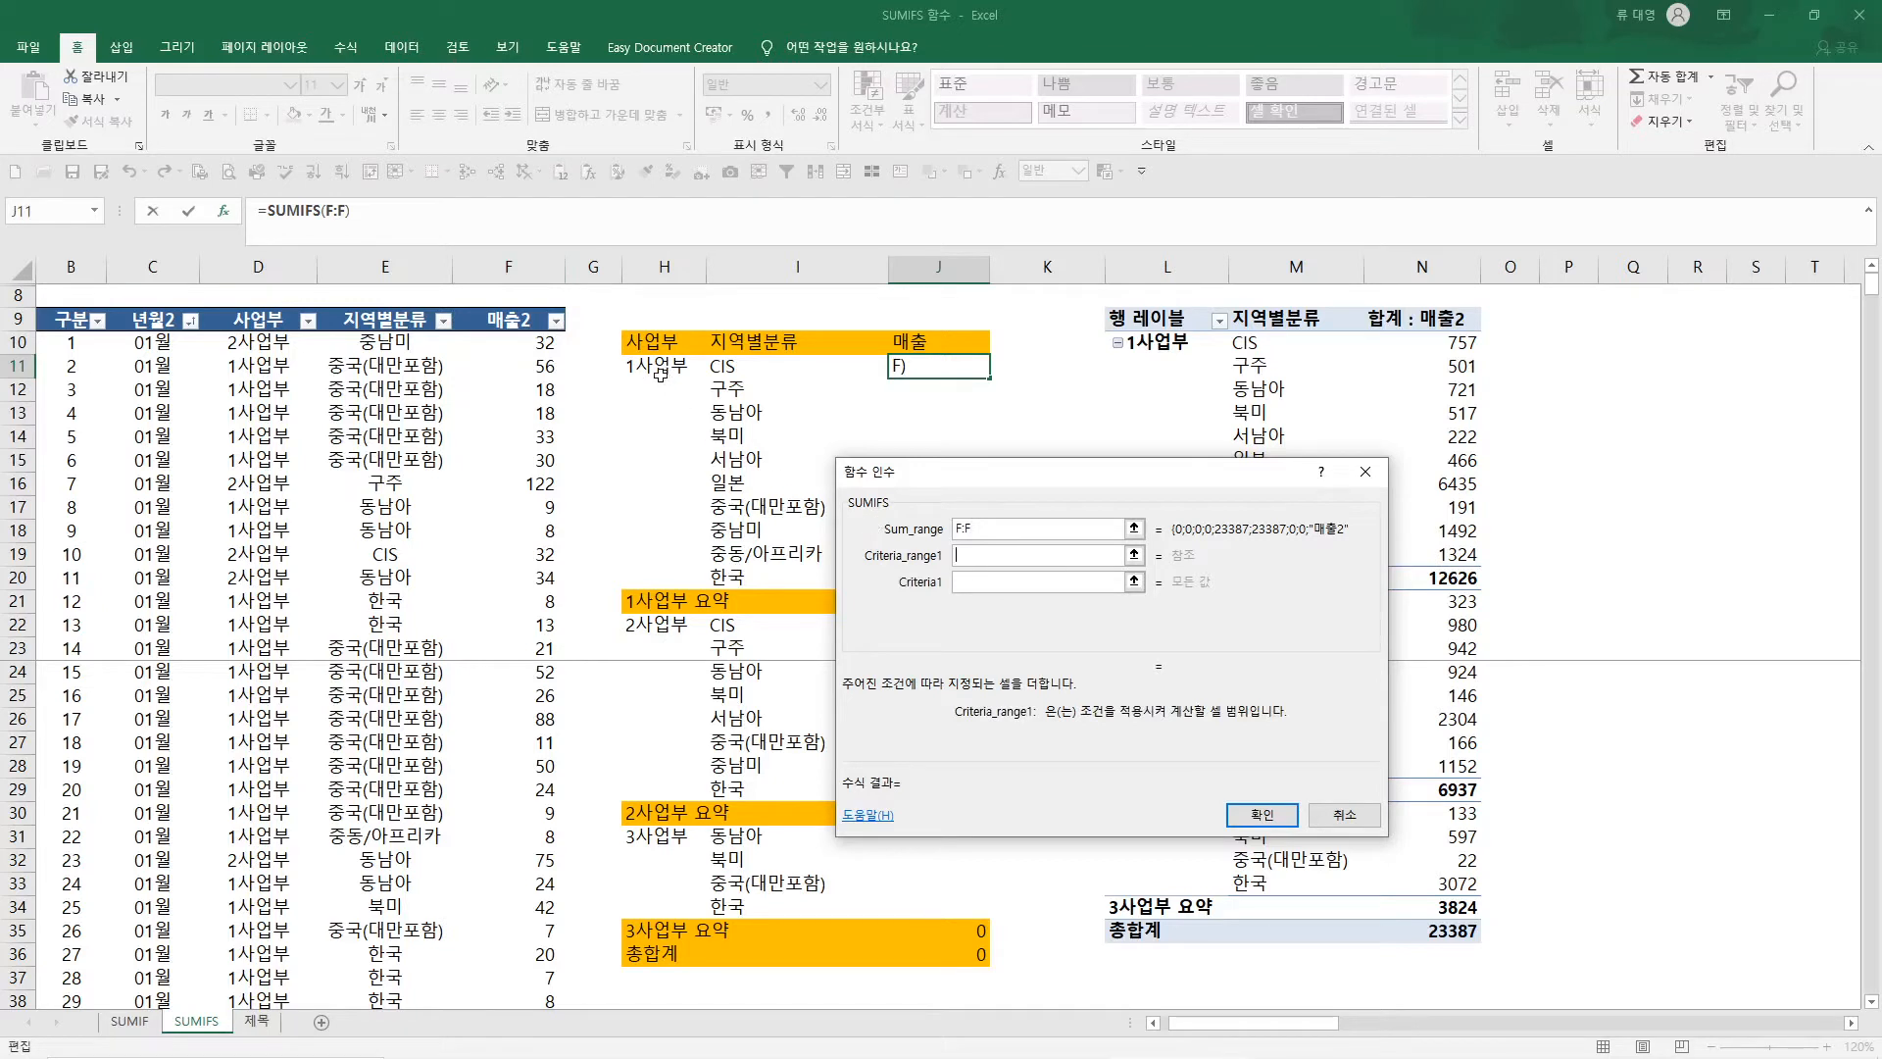
click(260, 266)
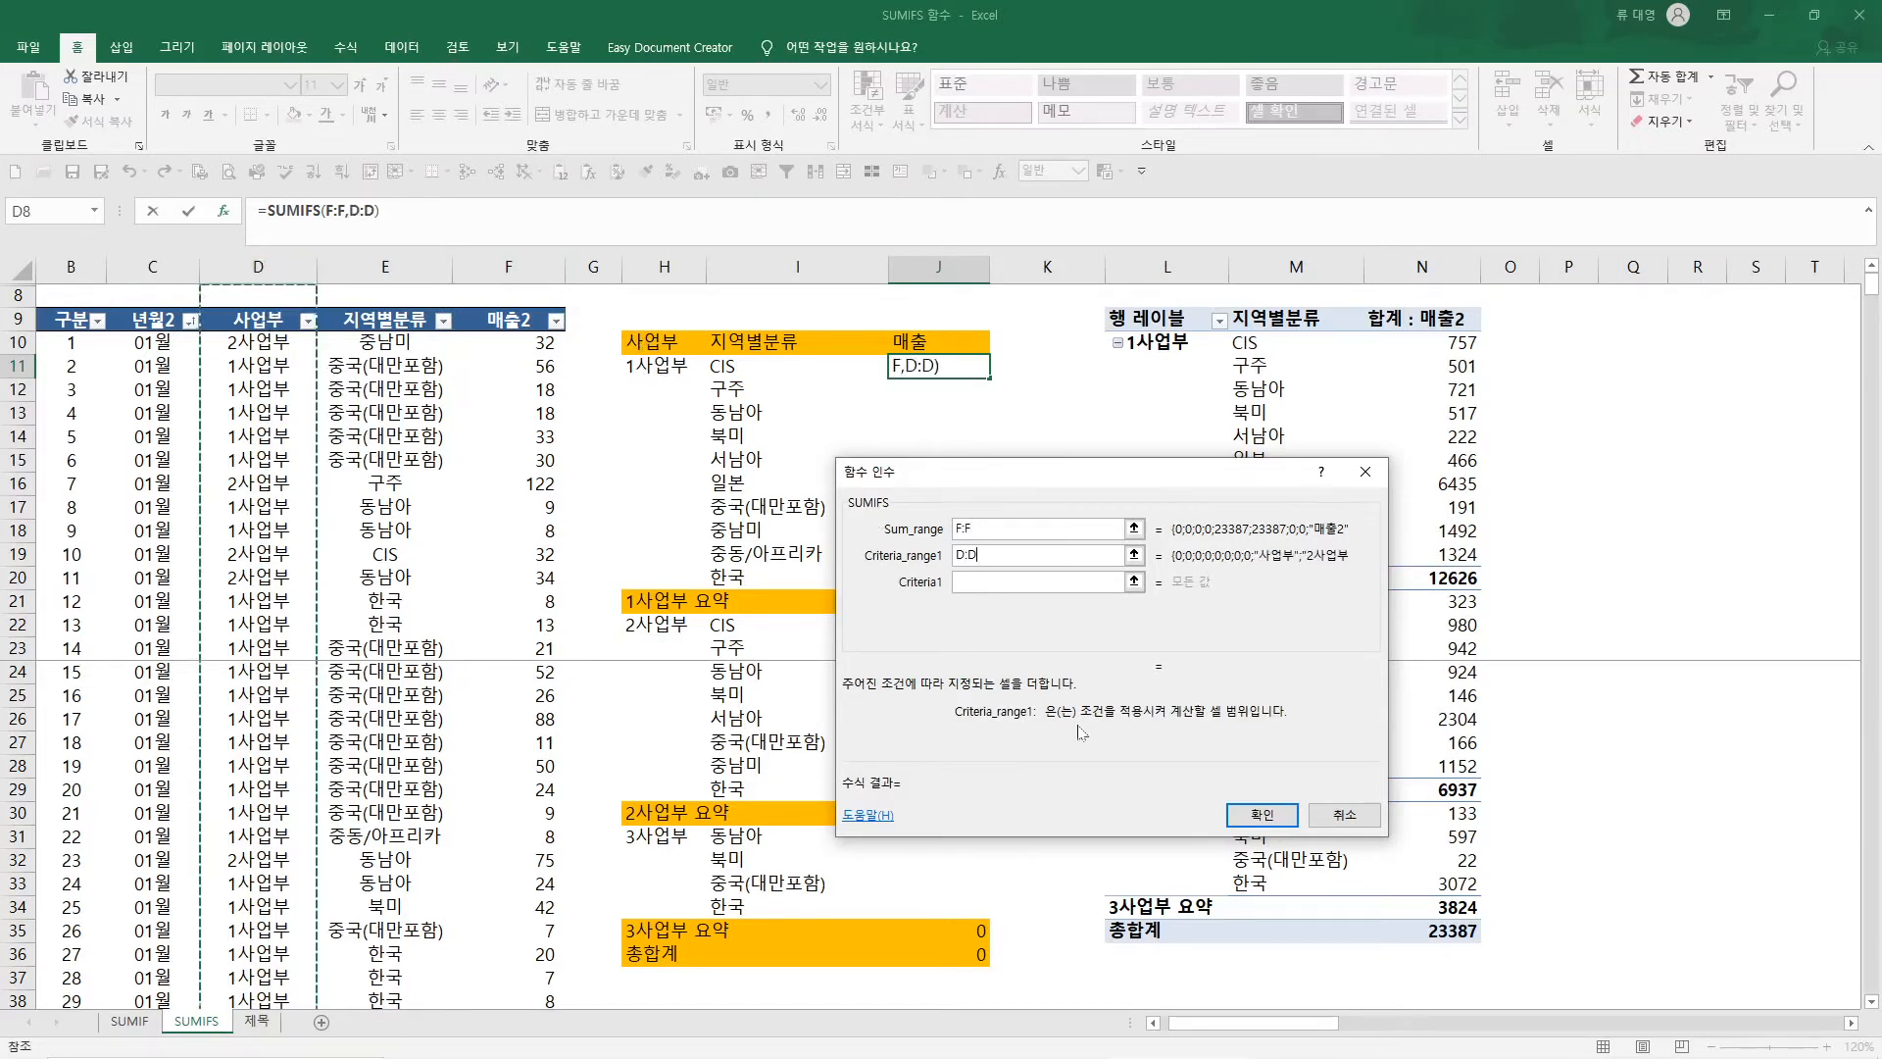
click(1039, 582)
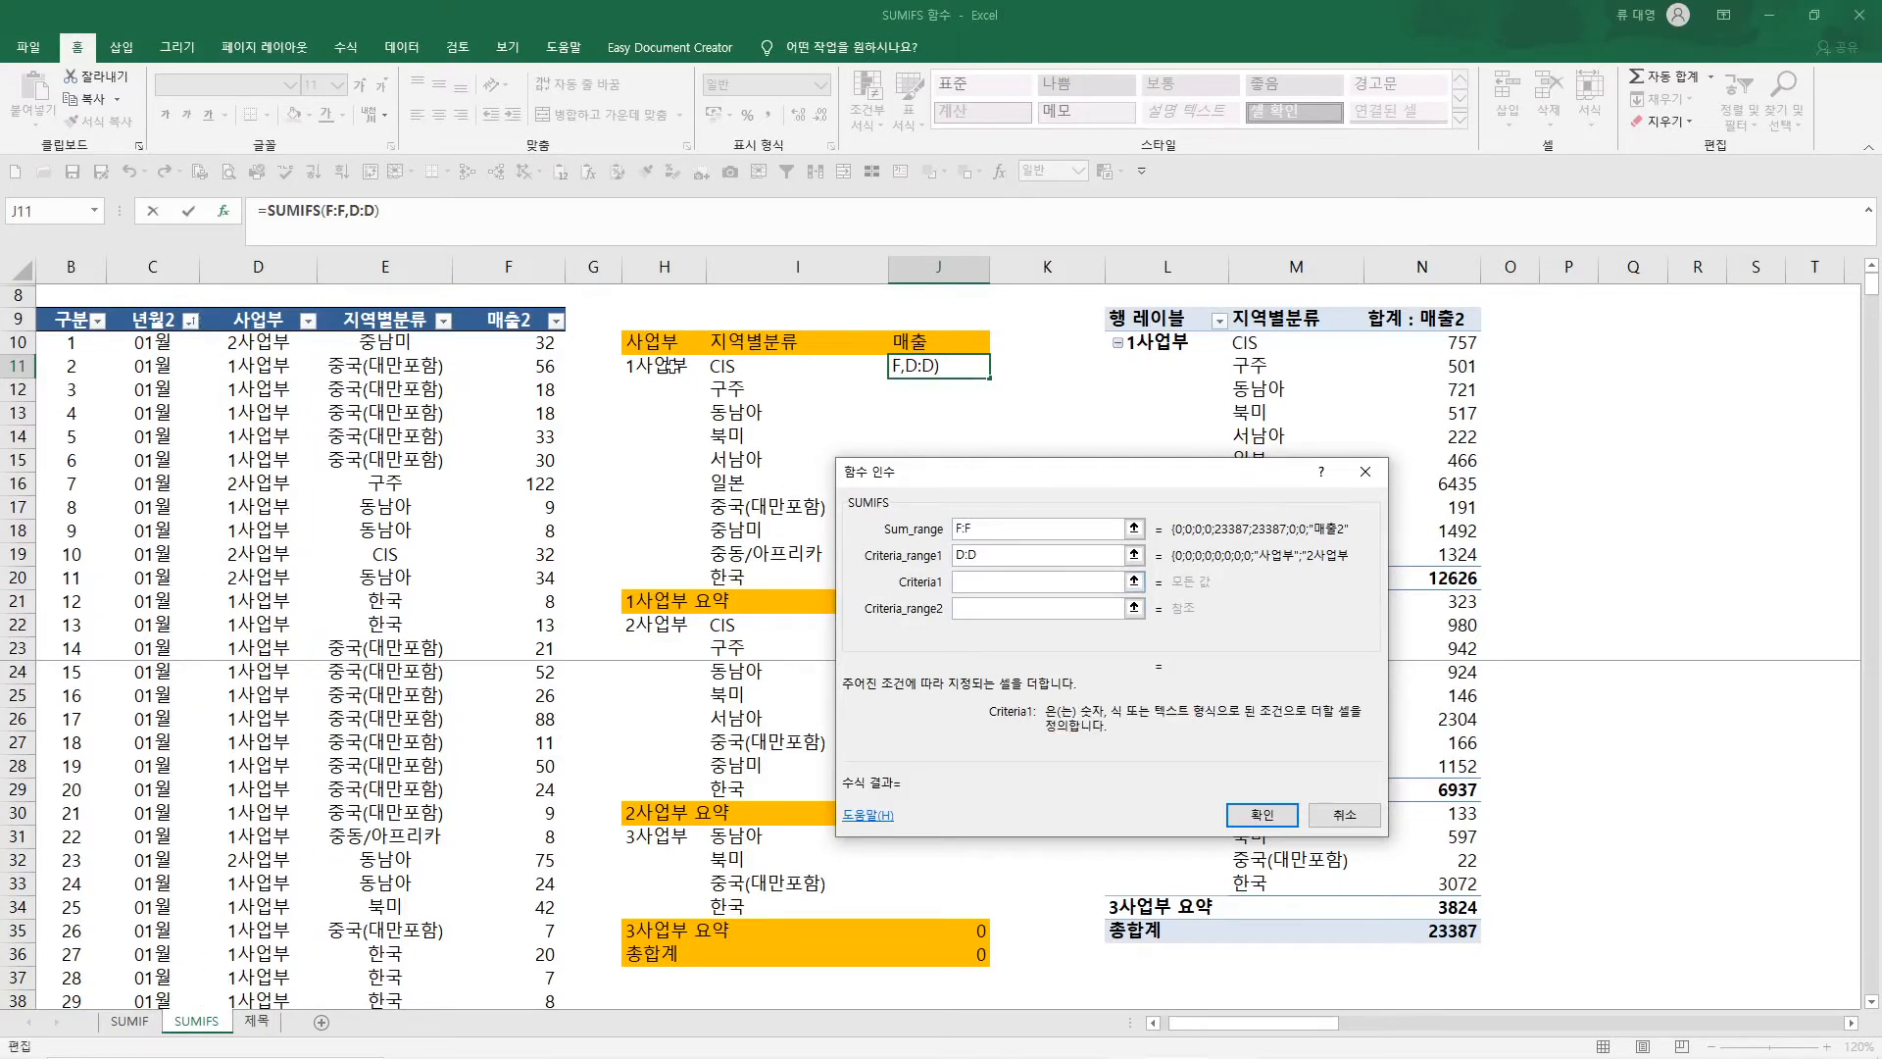
click(663, 366)
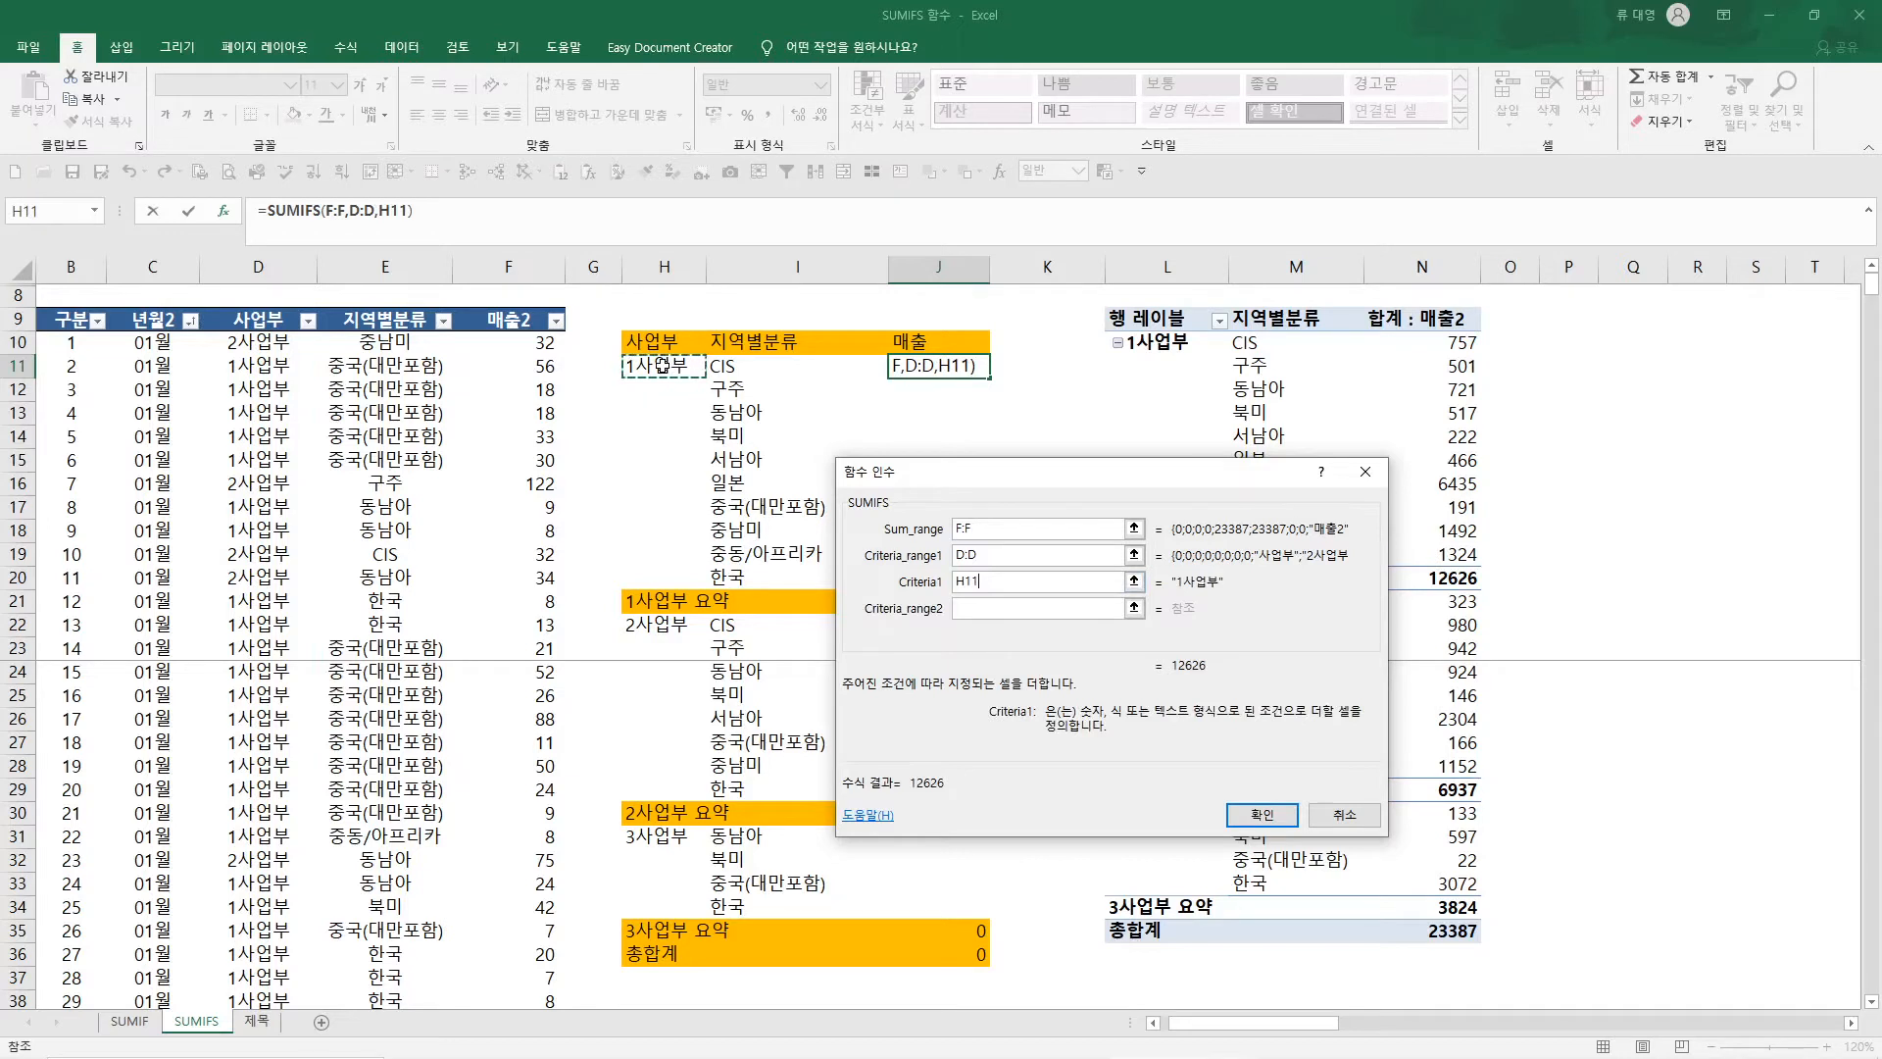
key(F4)
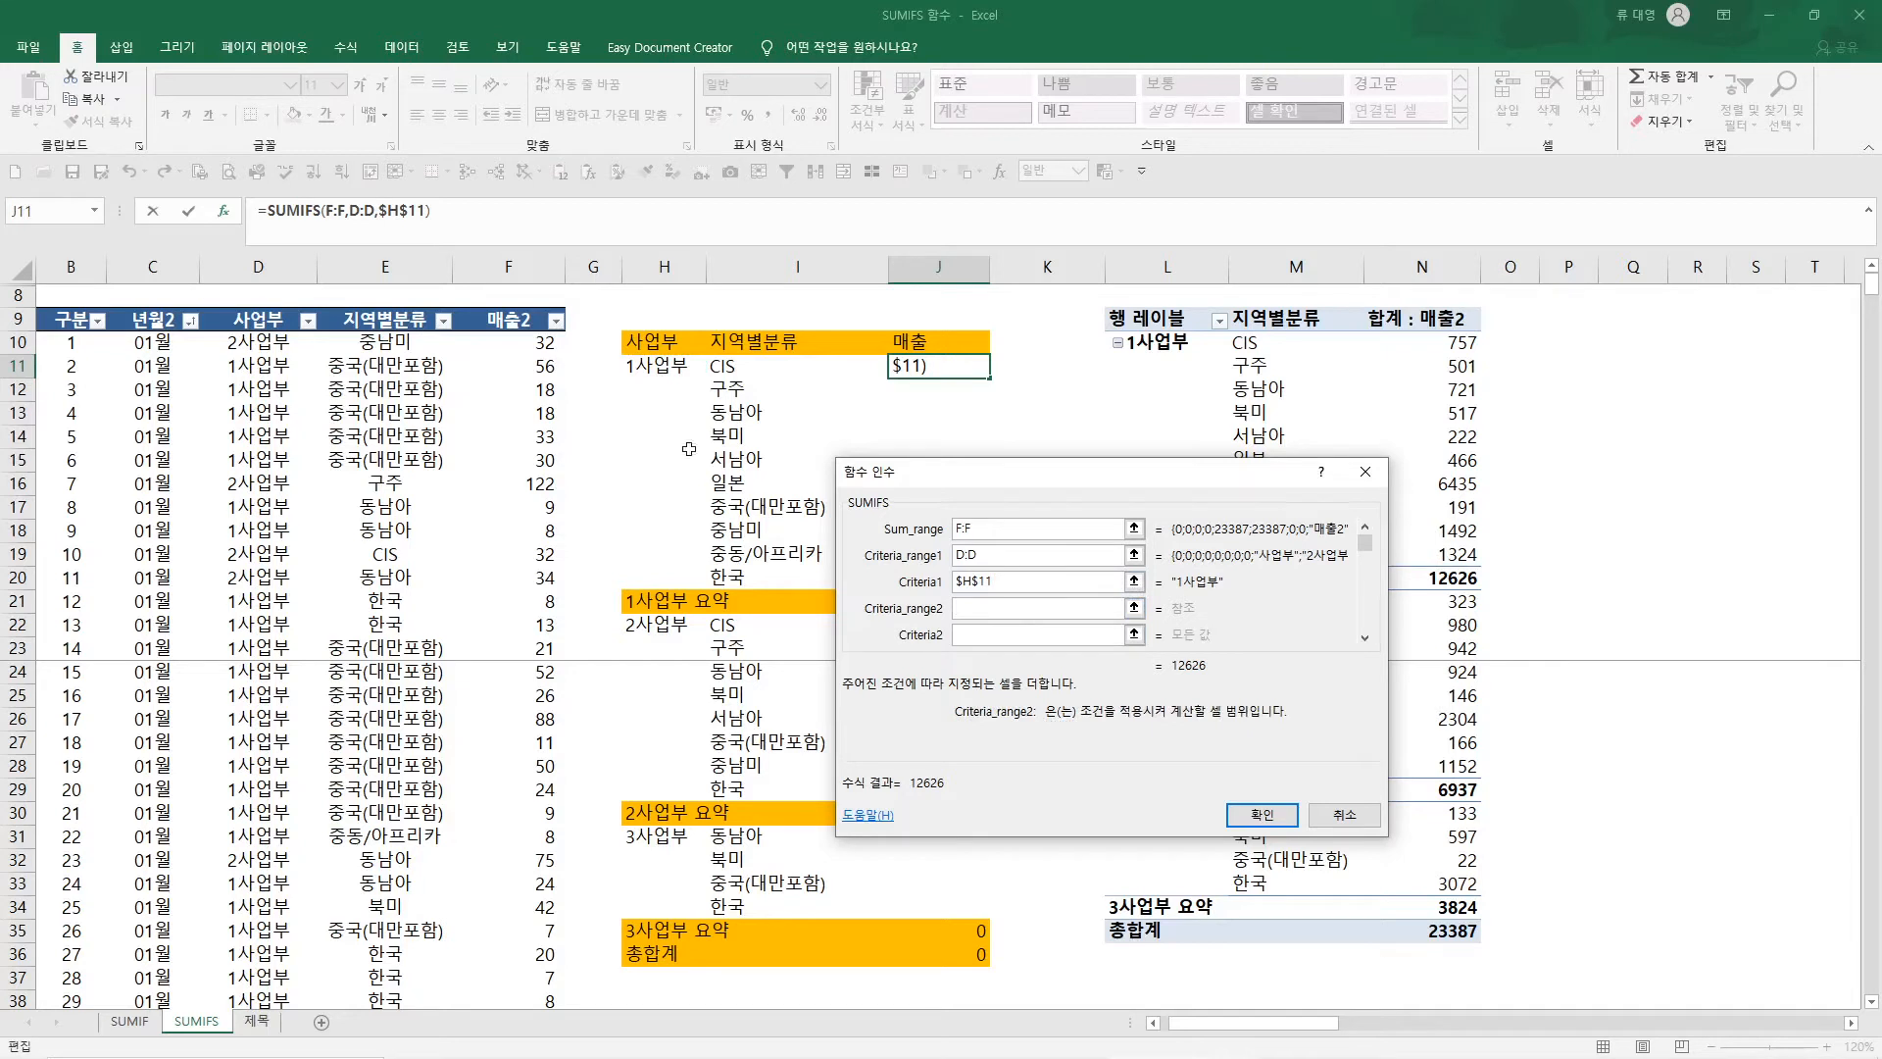
Set the second SUMIFS criteria range to E:E and its criterion to I11, and accept the formula
click(397, 275)
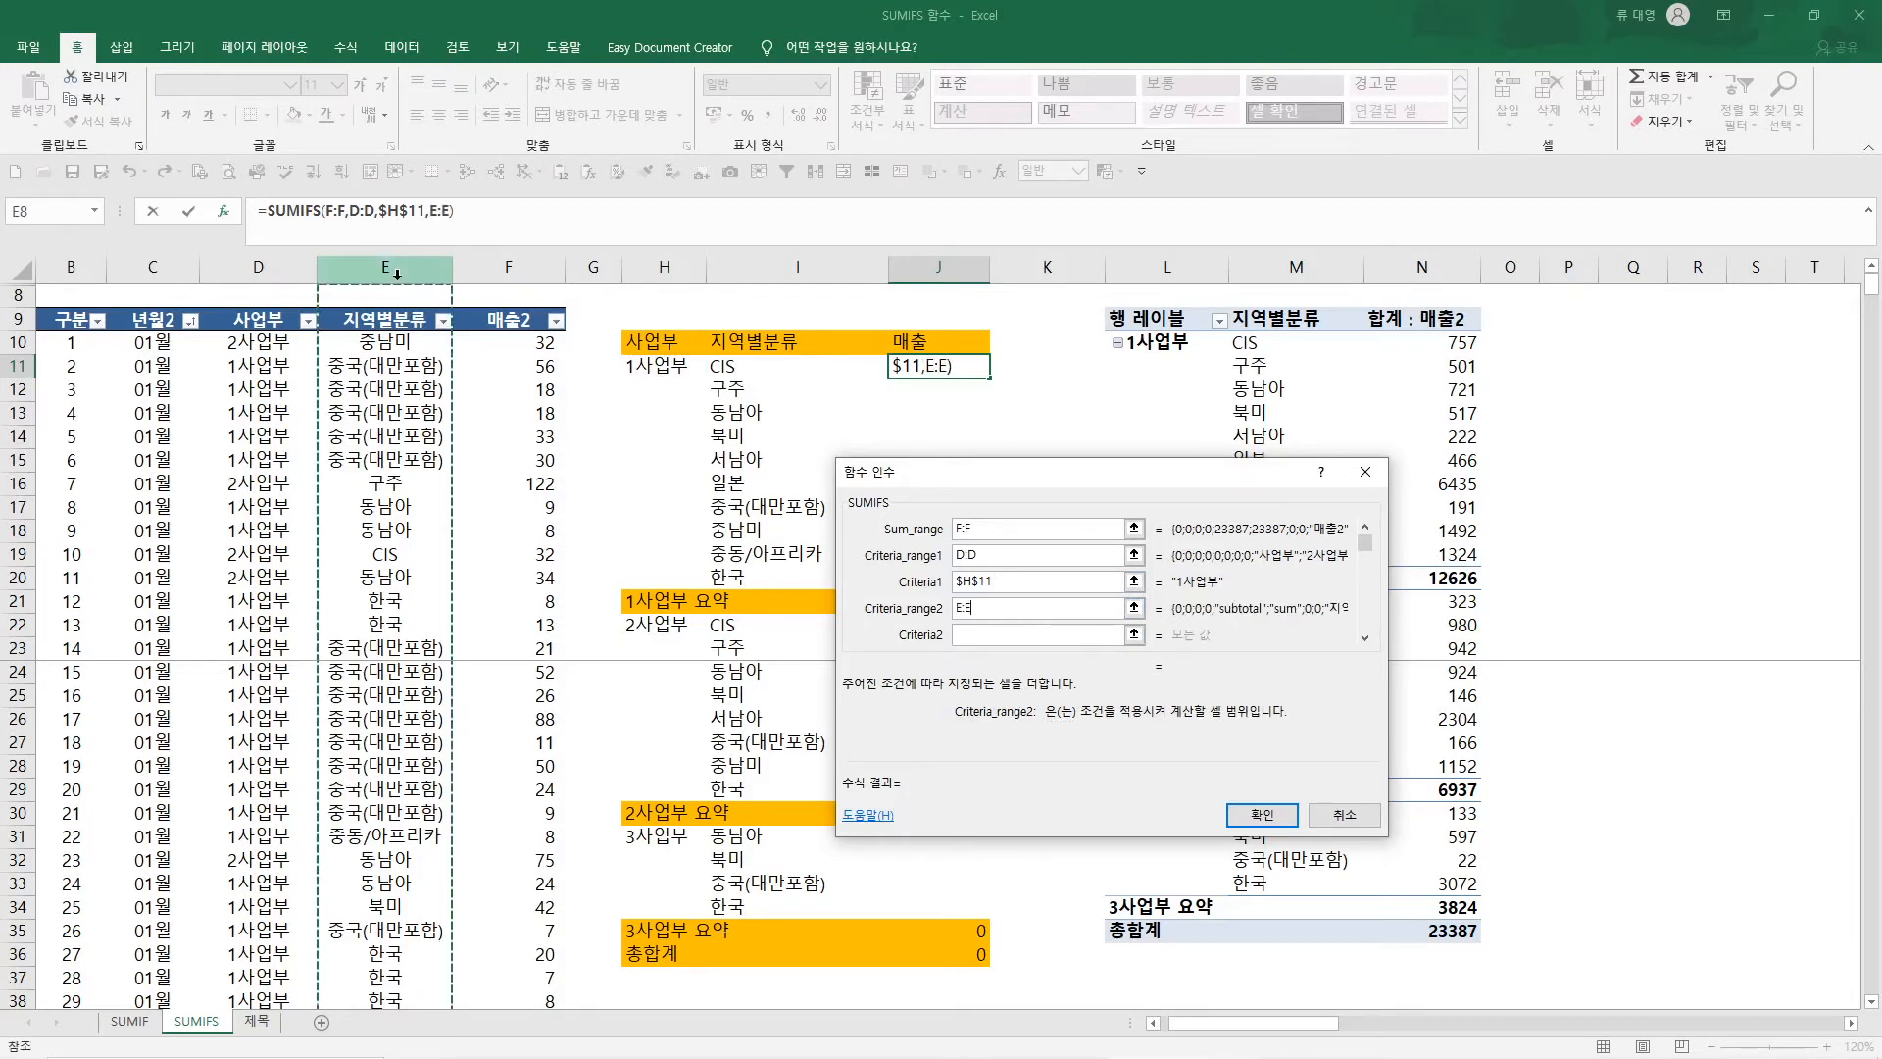
click(978, 637)
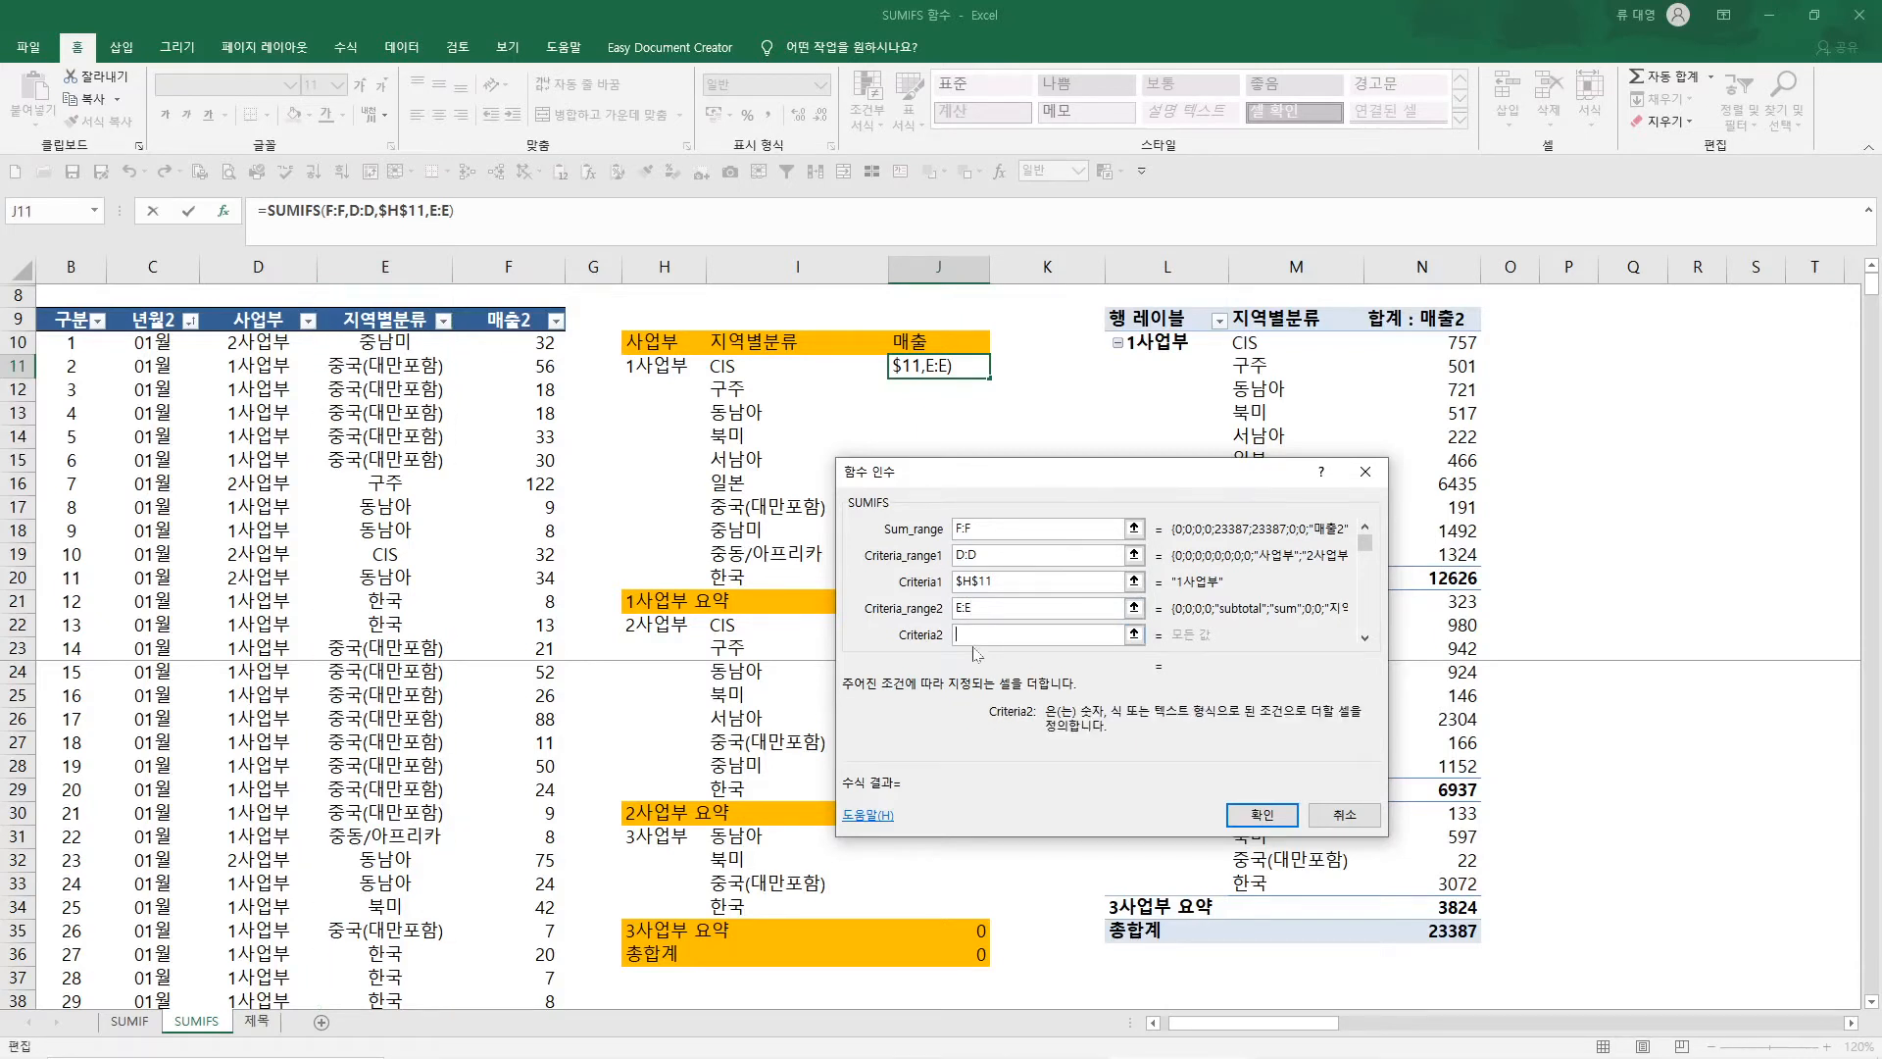
click(743, 366)
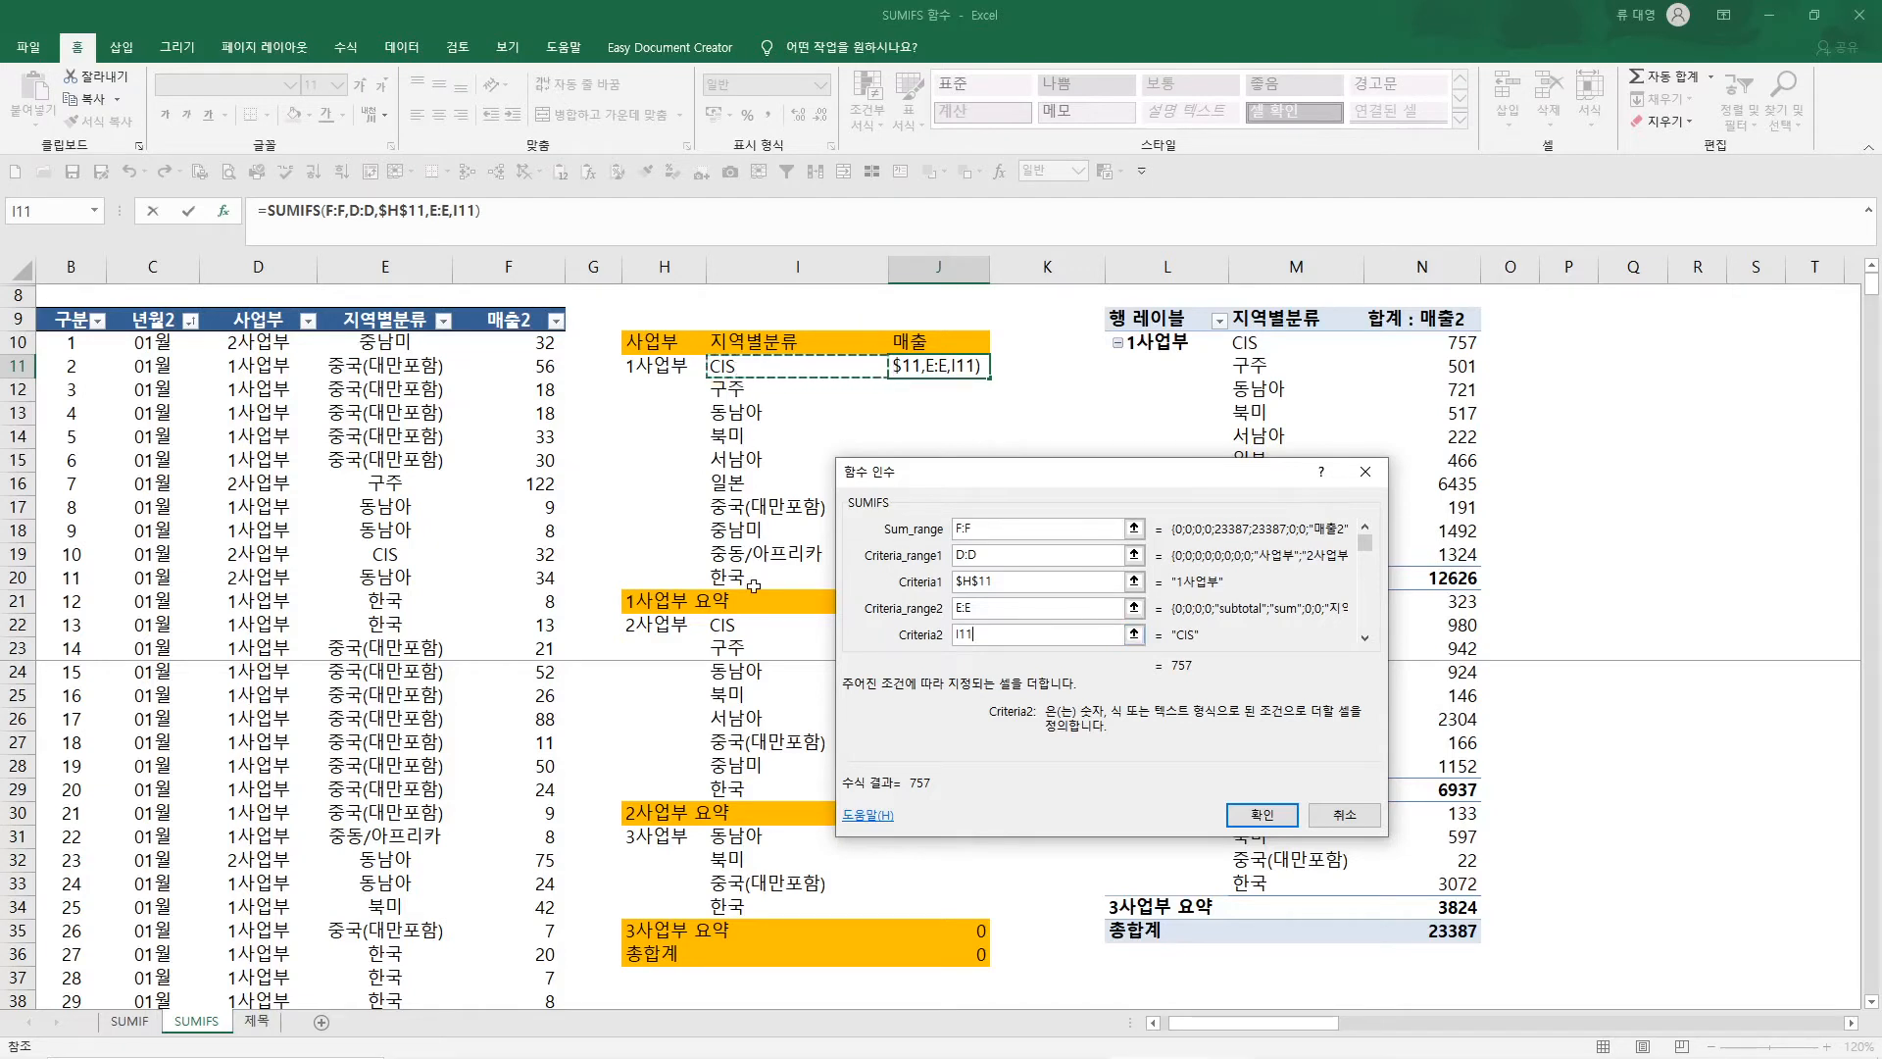
click(1257, 816)
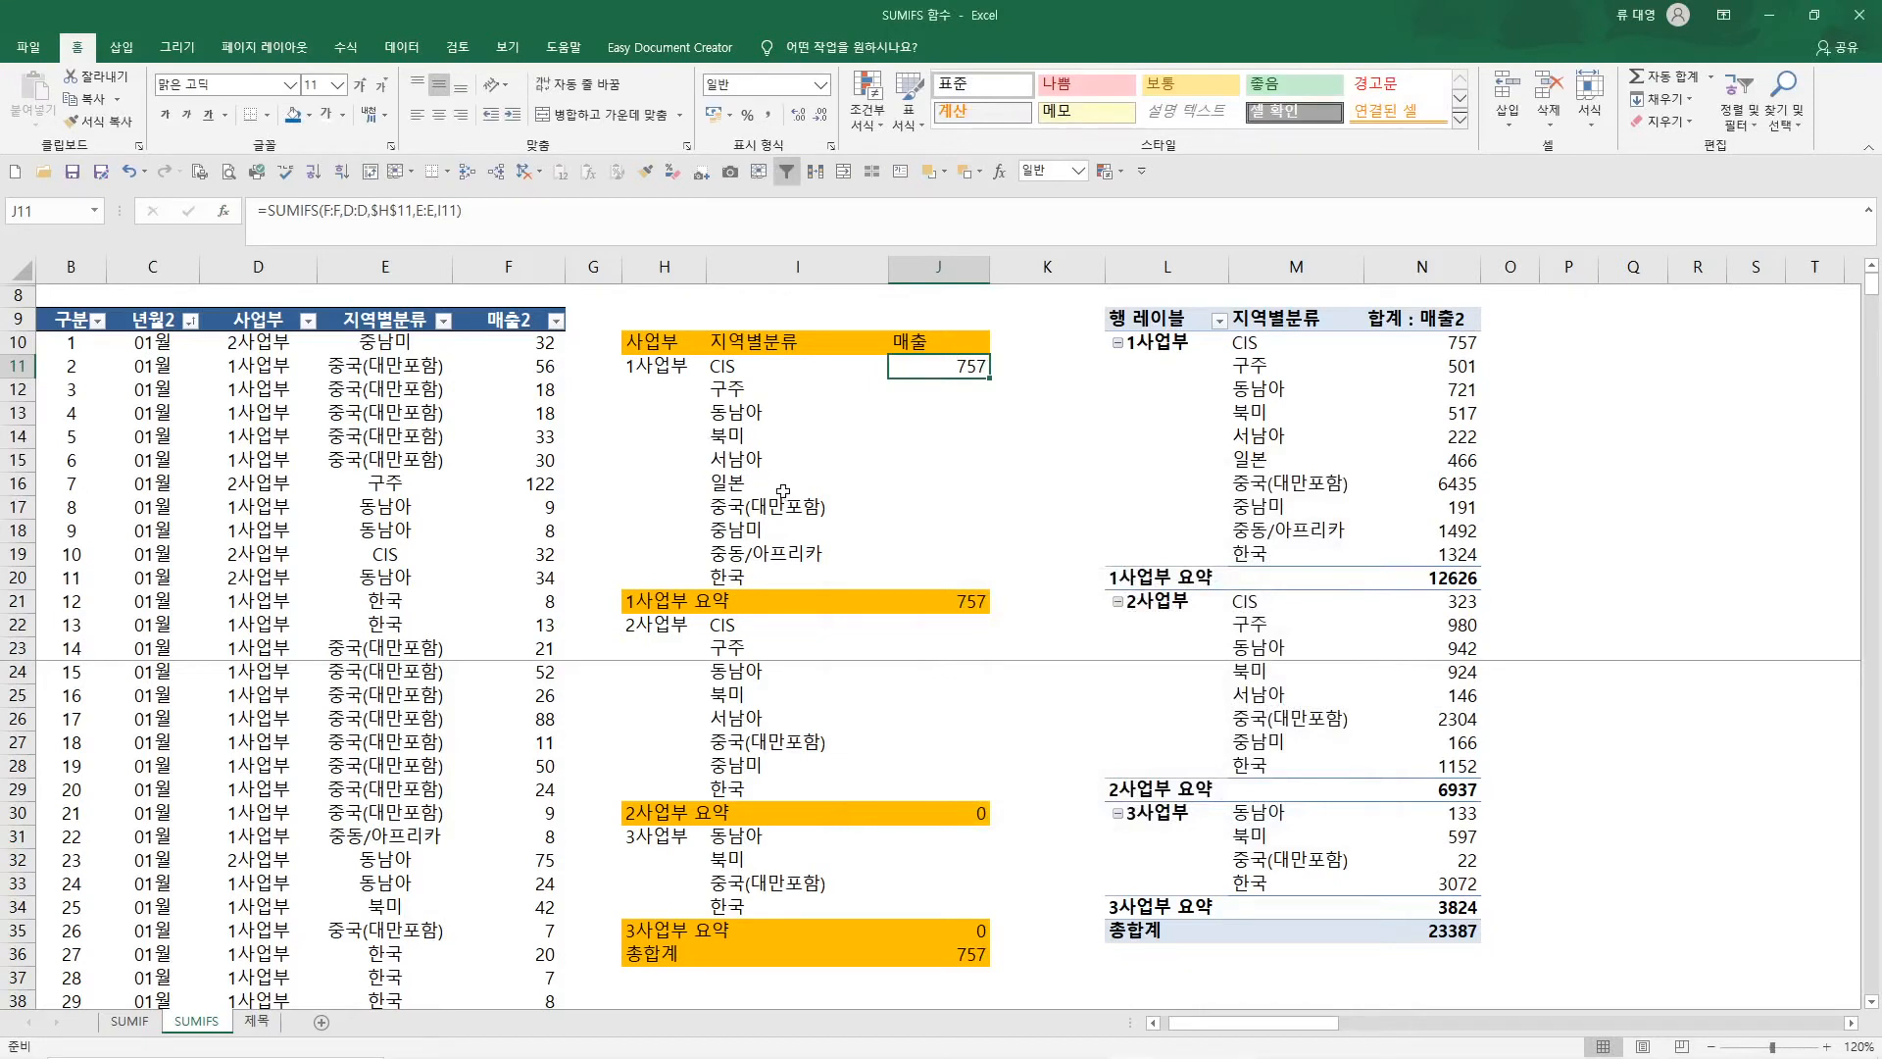
Check the references of the SUMIFS formula in J11 and copy it to the remaining 1사업부 regions in J12:J20
key(F2)
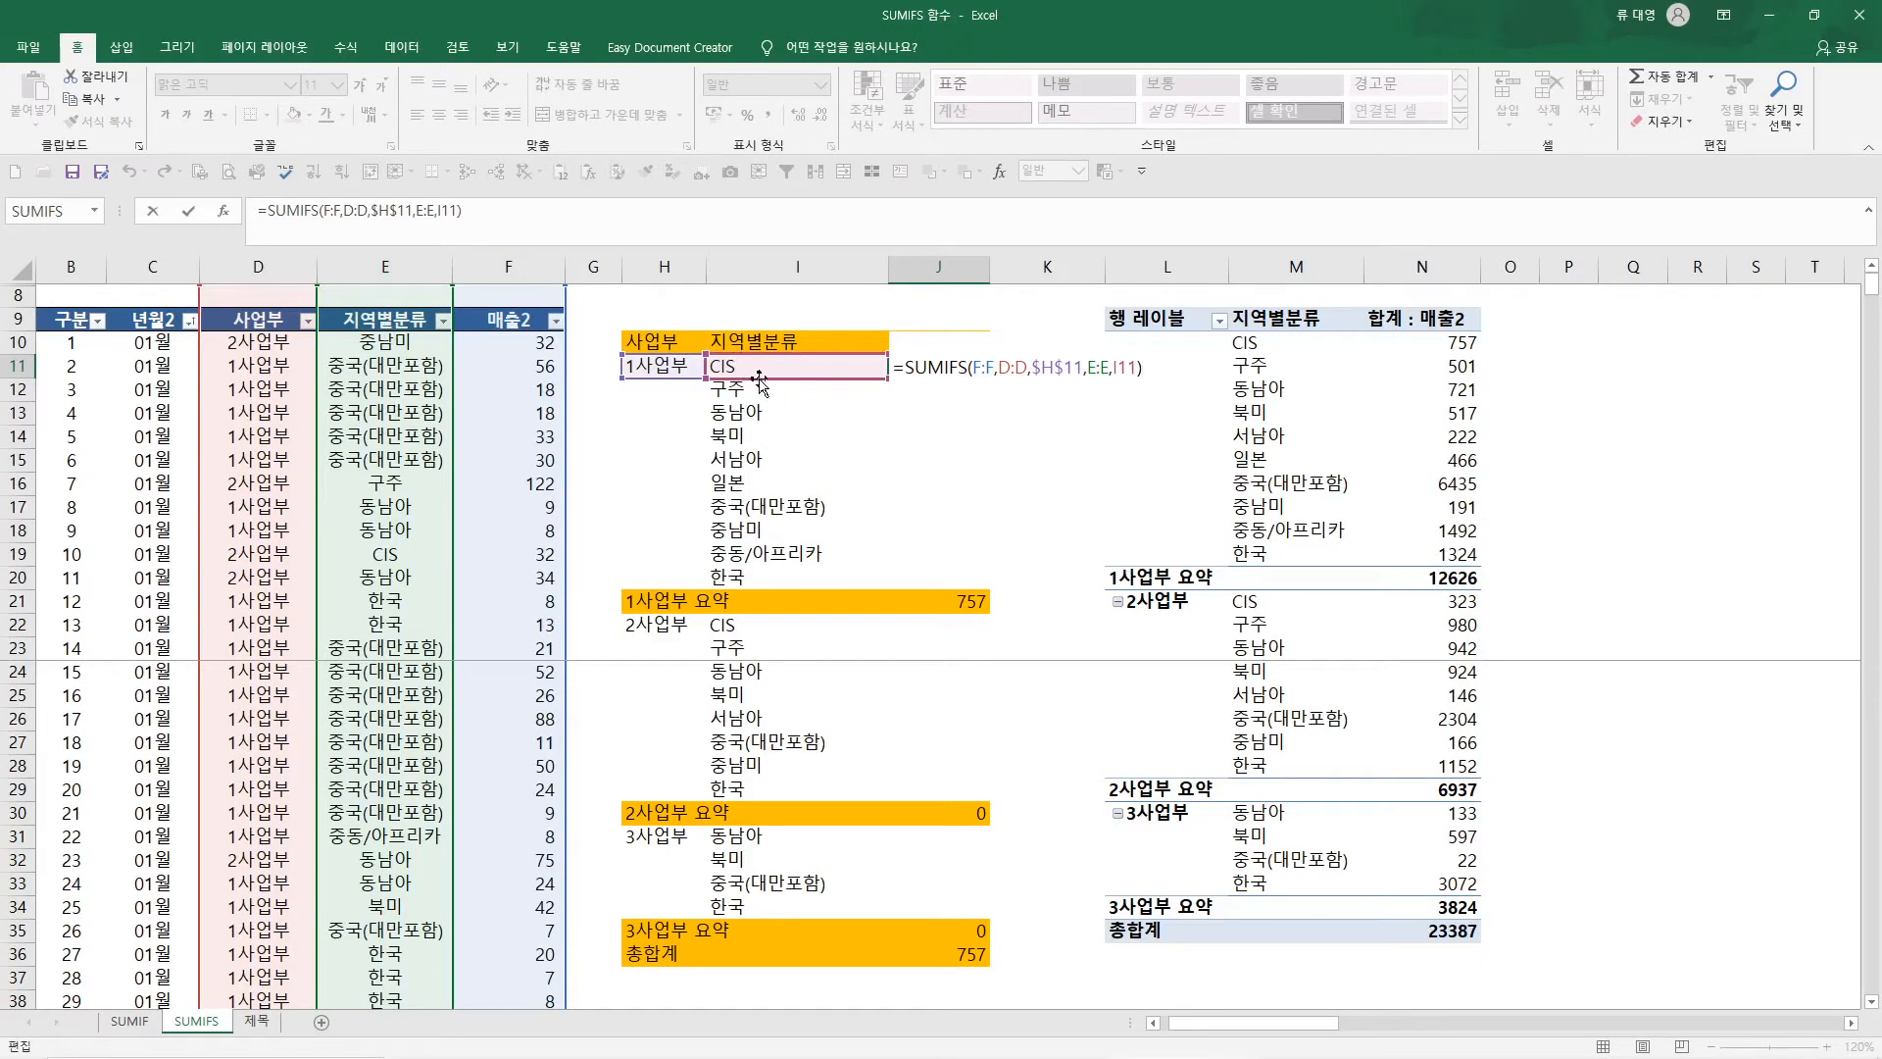
key(ctrl+Return)
key(ctrl+c)
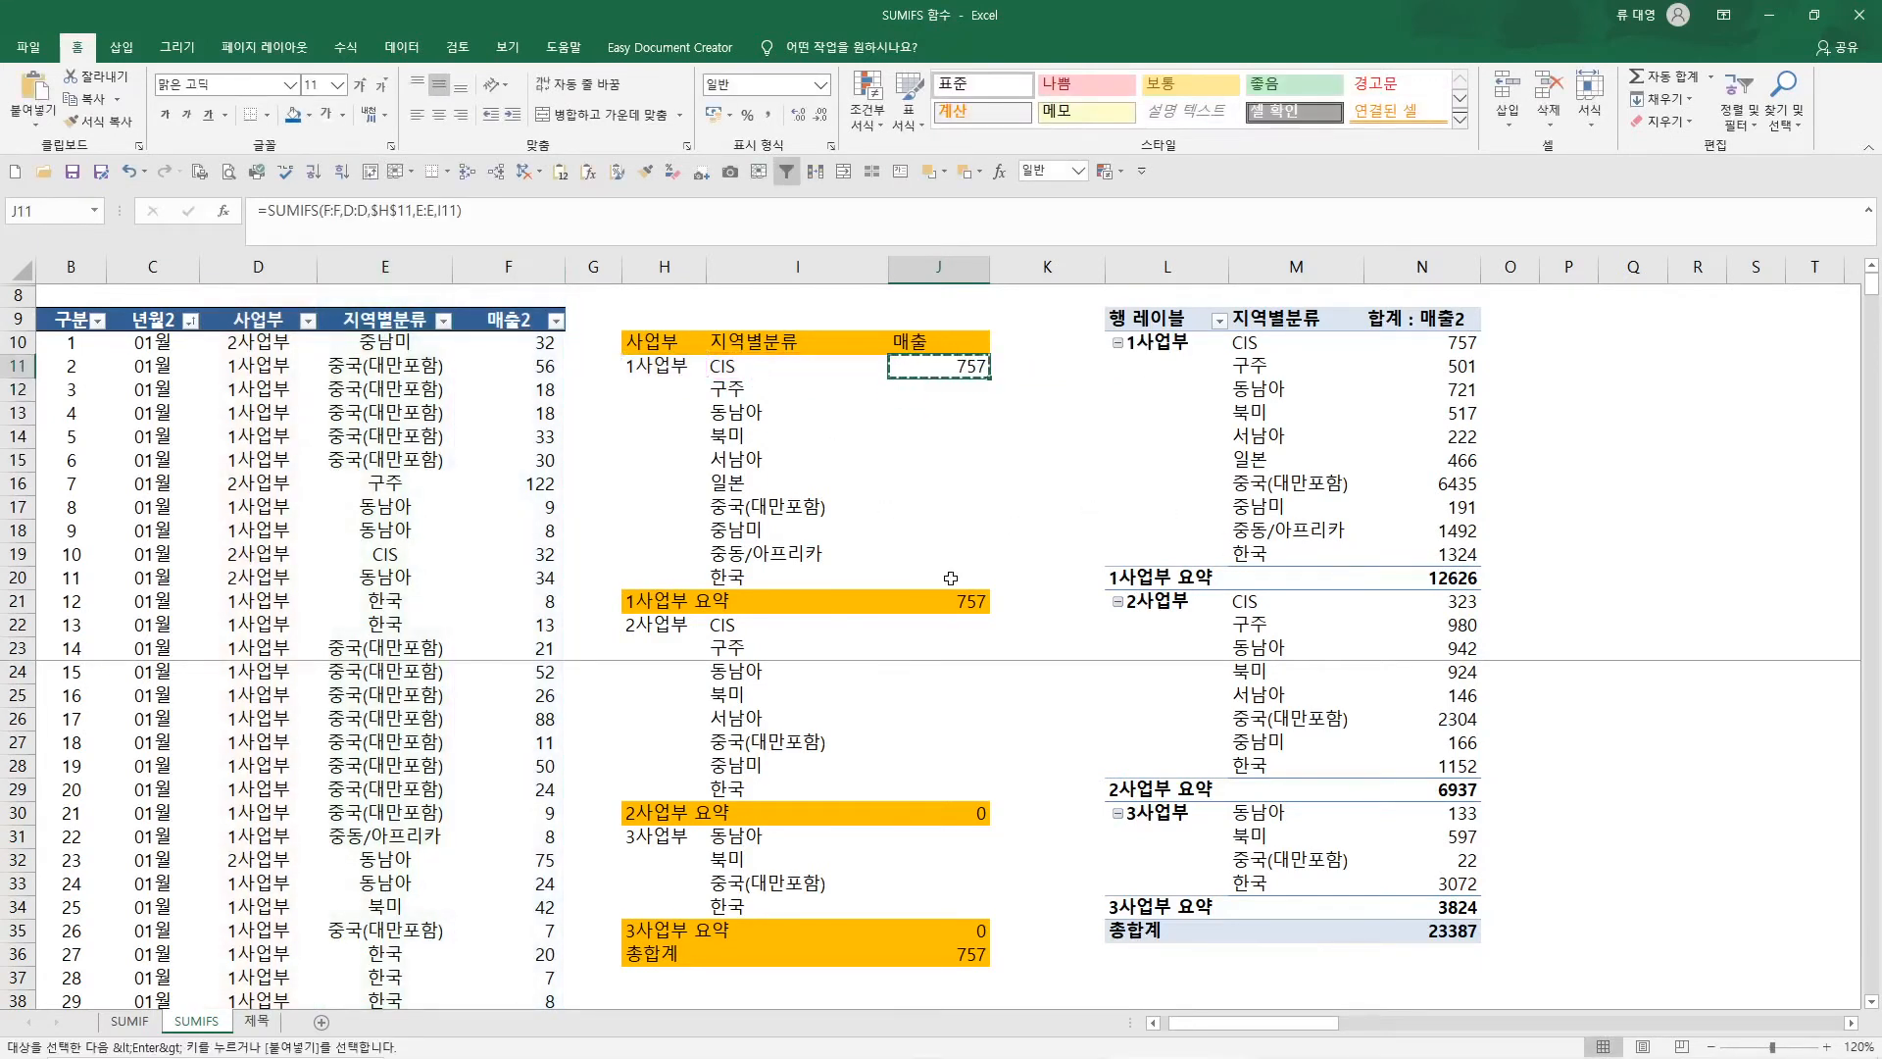
drag(939, 389, 956, 576)
key(ctrl+v)
Examine which ranges and criteria cells the copied SUMIFS formula for 중동/아프리카 in J19 refers to
click(944, 561)
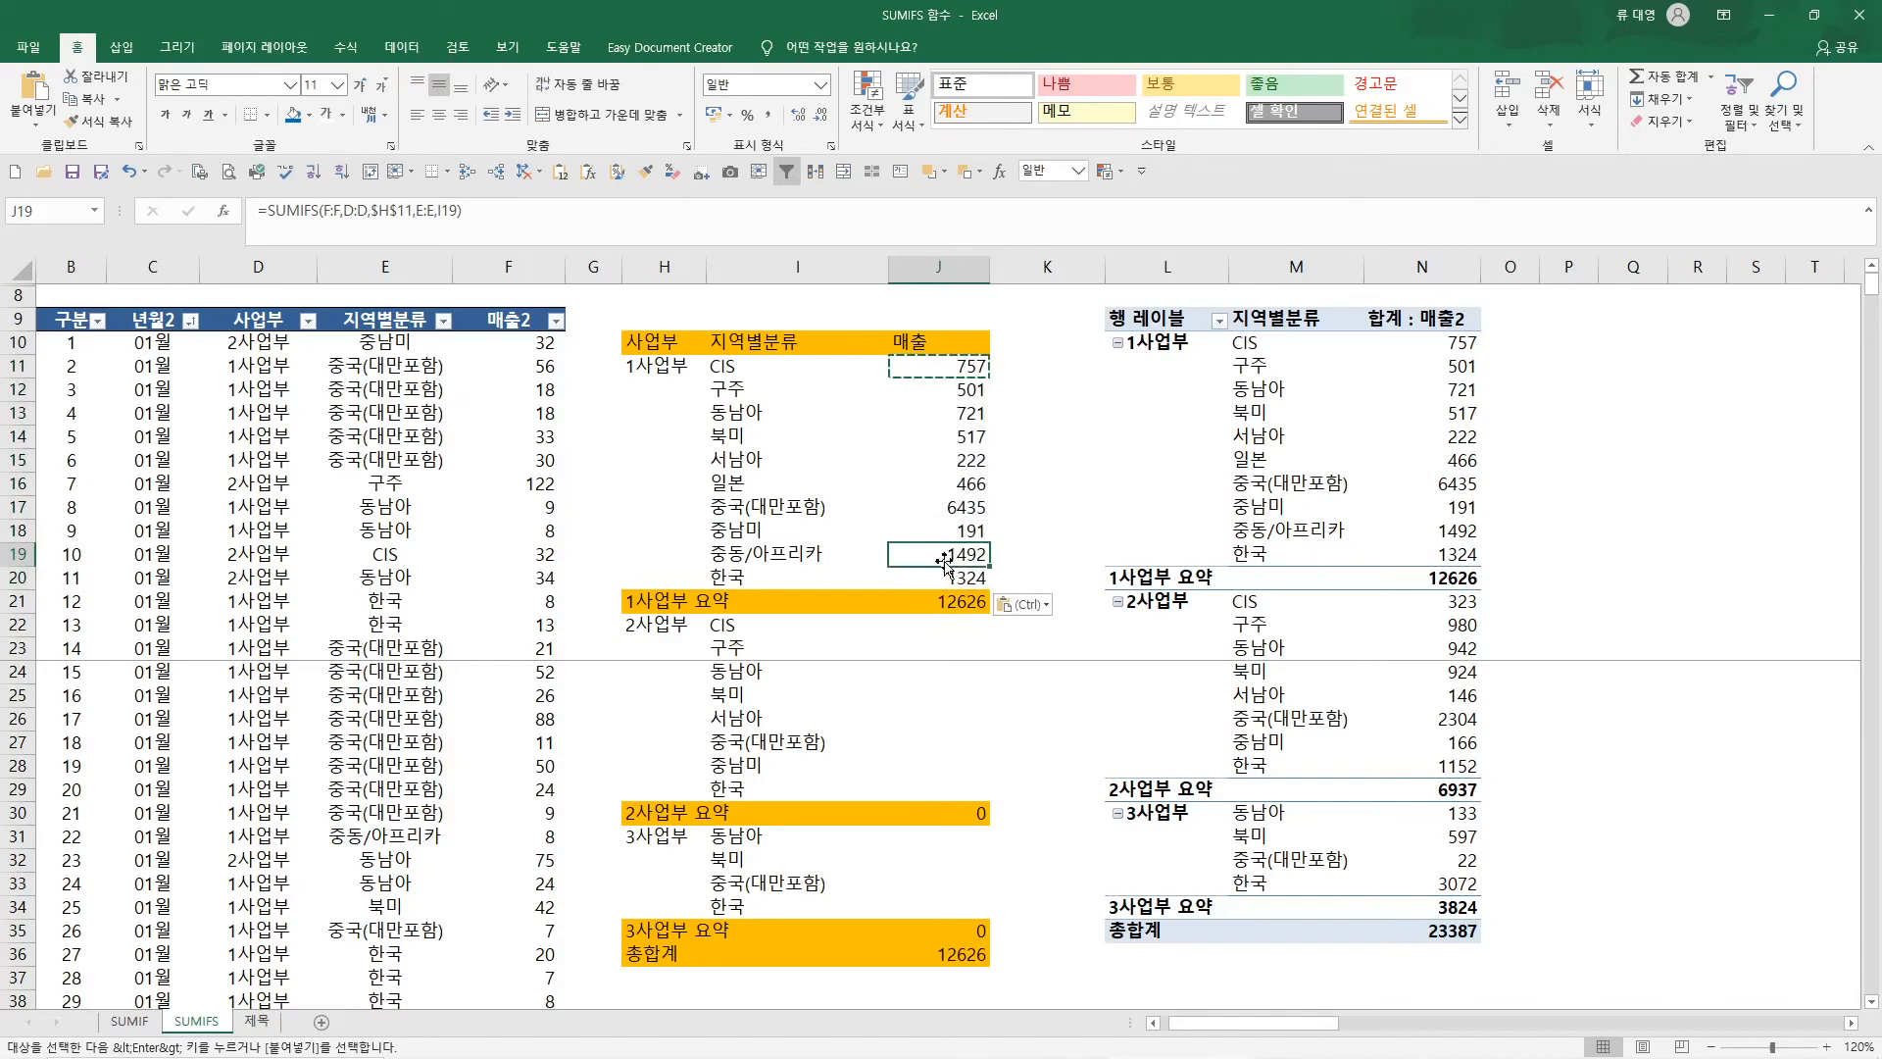
key(F2)
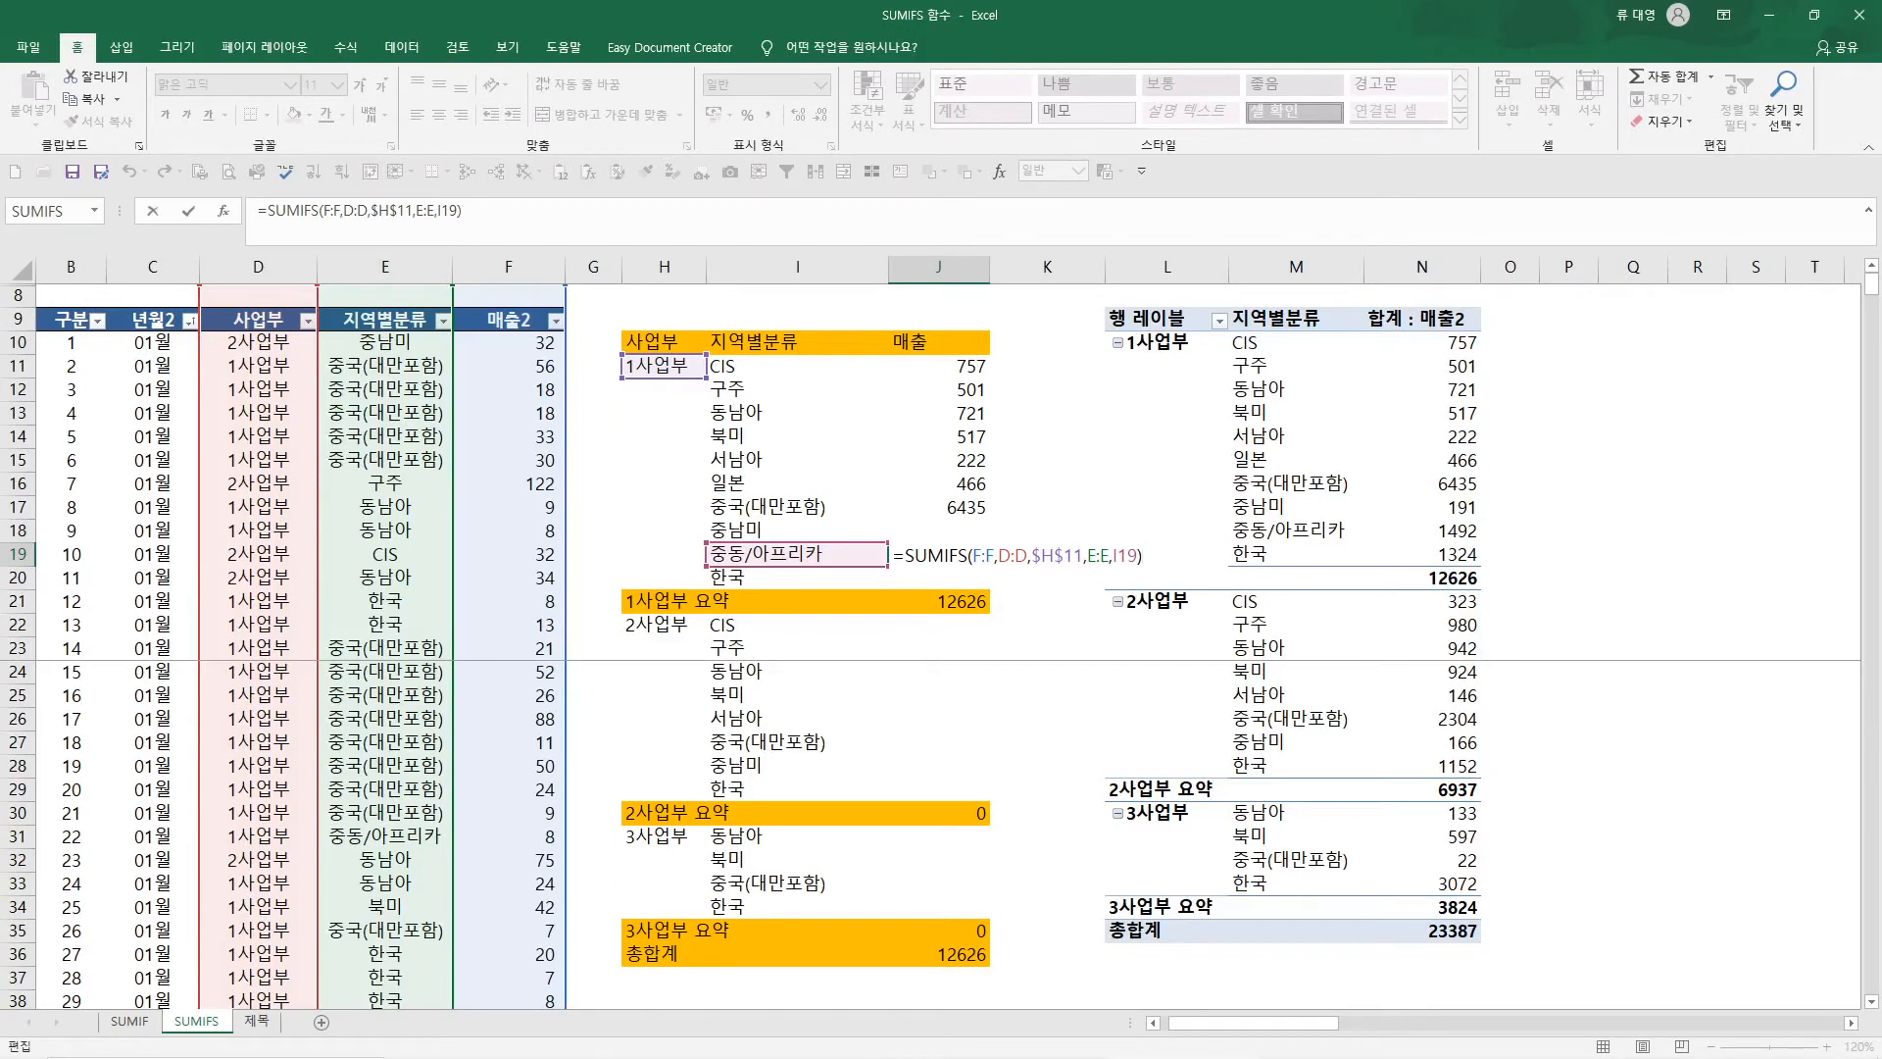
key(Return)
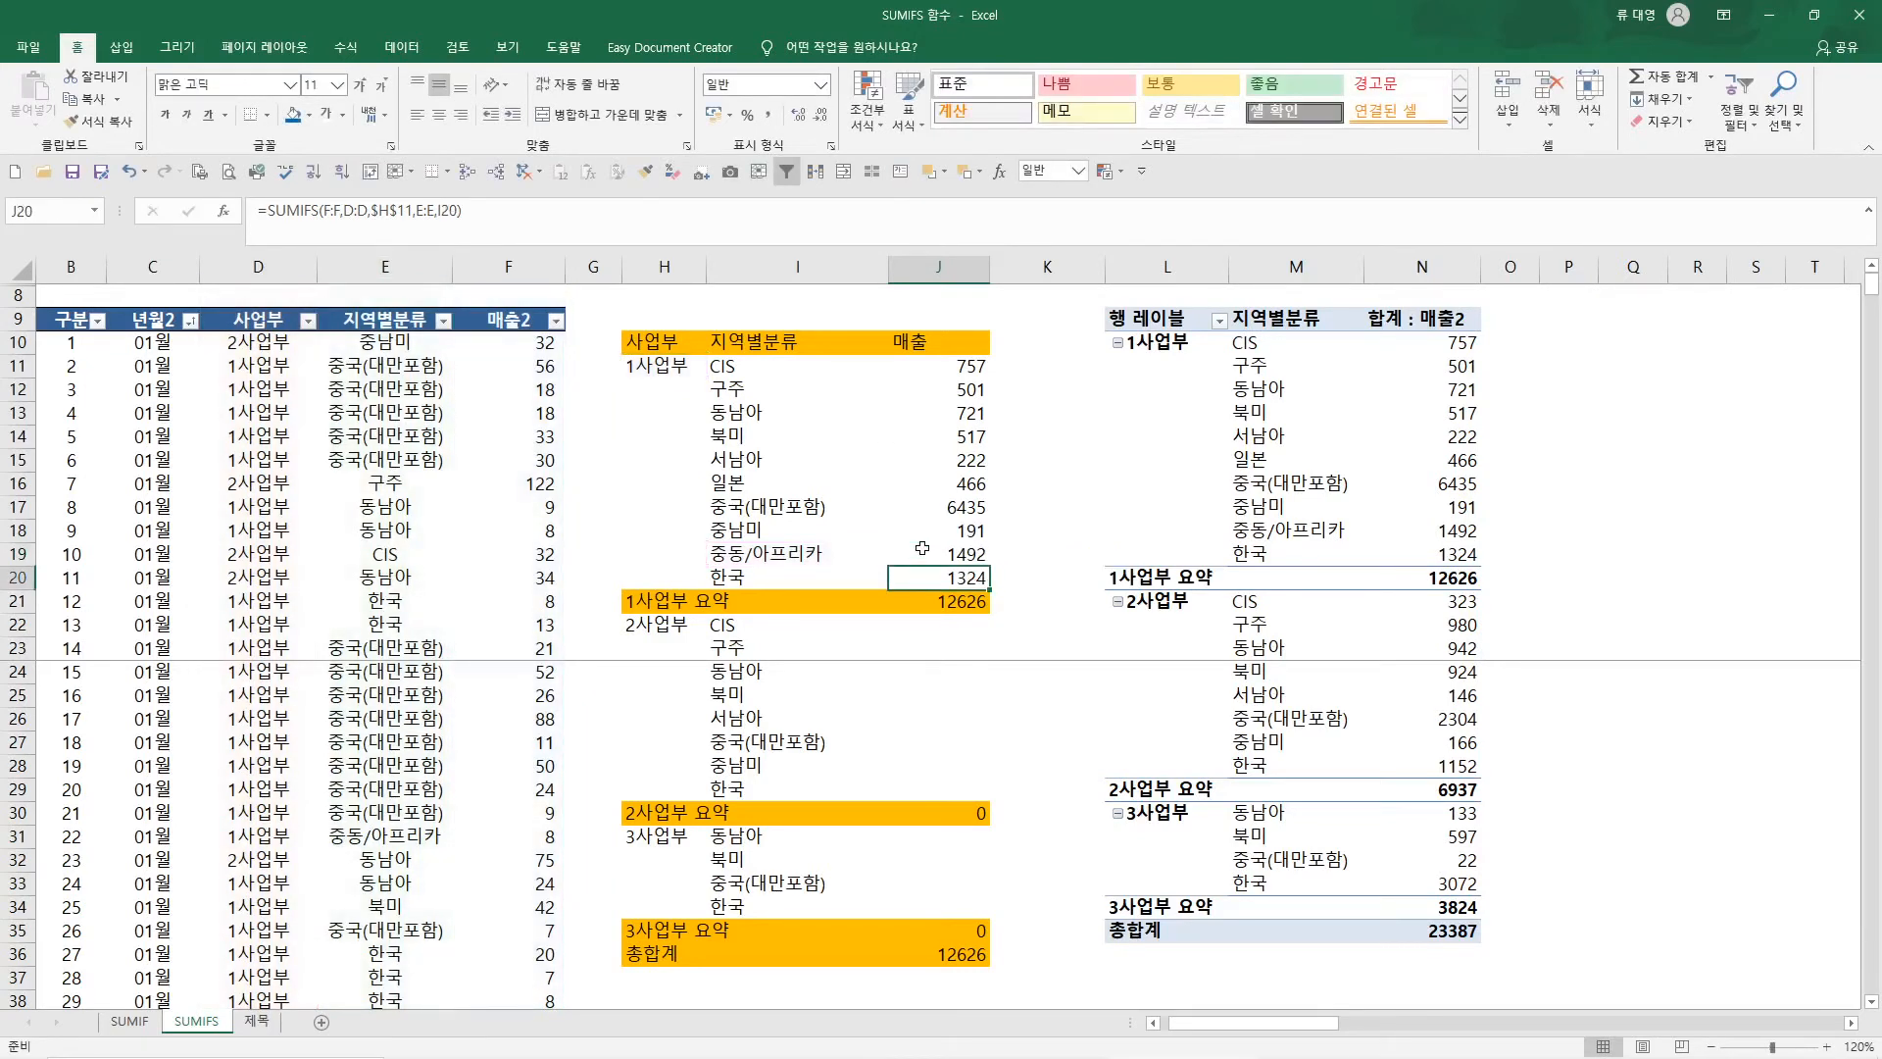
Copy the SUMIFS formula from J20 to J22, the 2사업부 CIS row
key(ctrl+c)
key(Down)
key(Down)
key(ctrl+v)
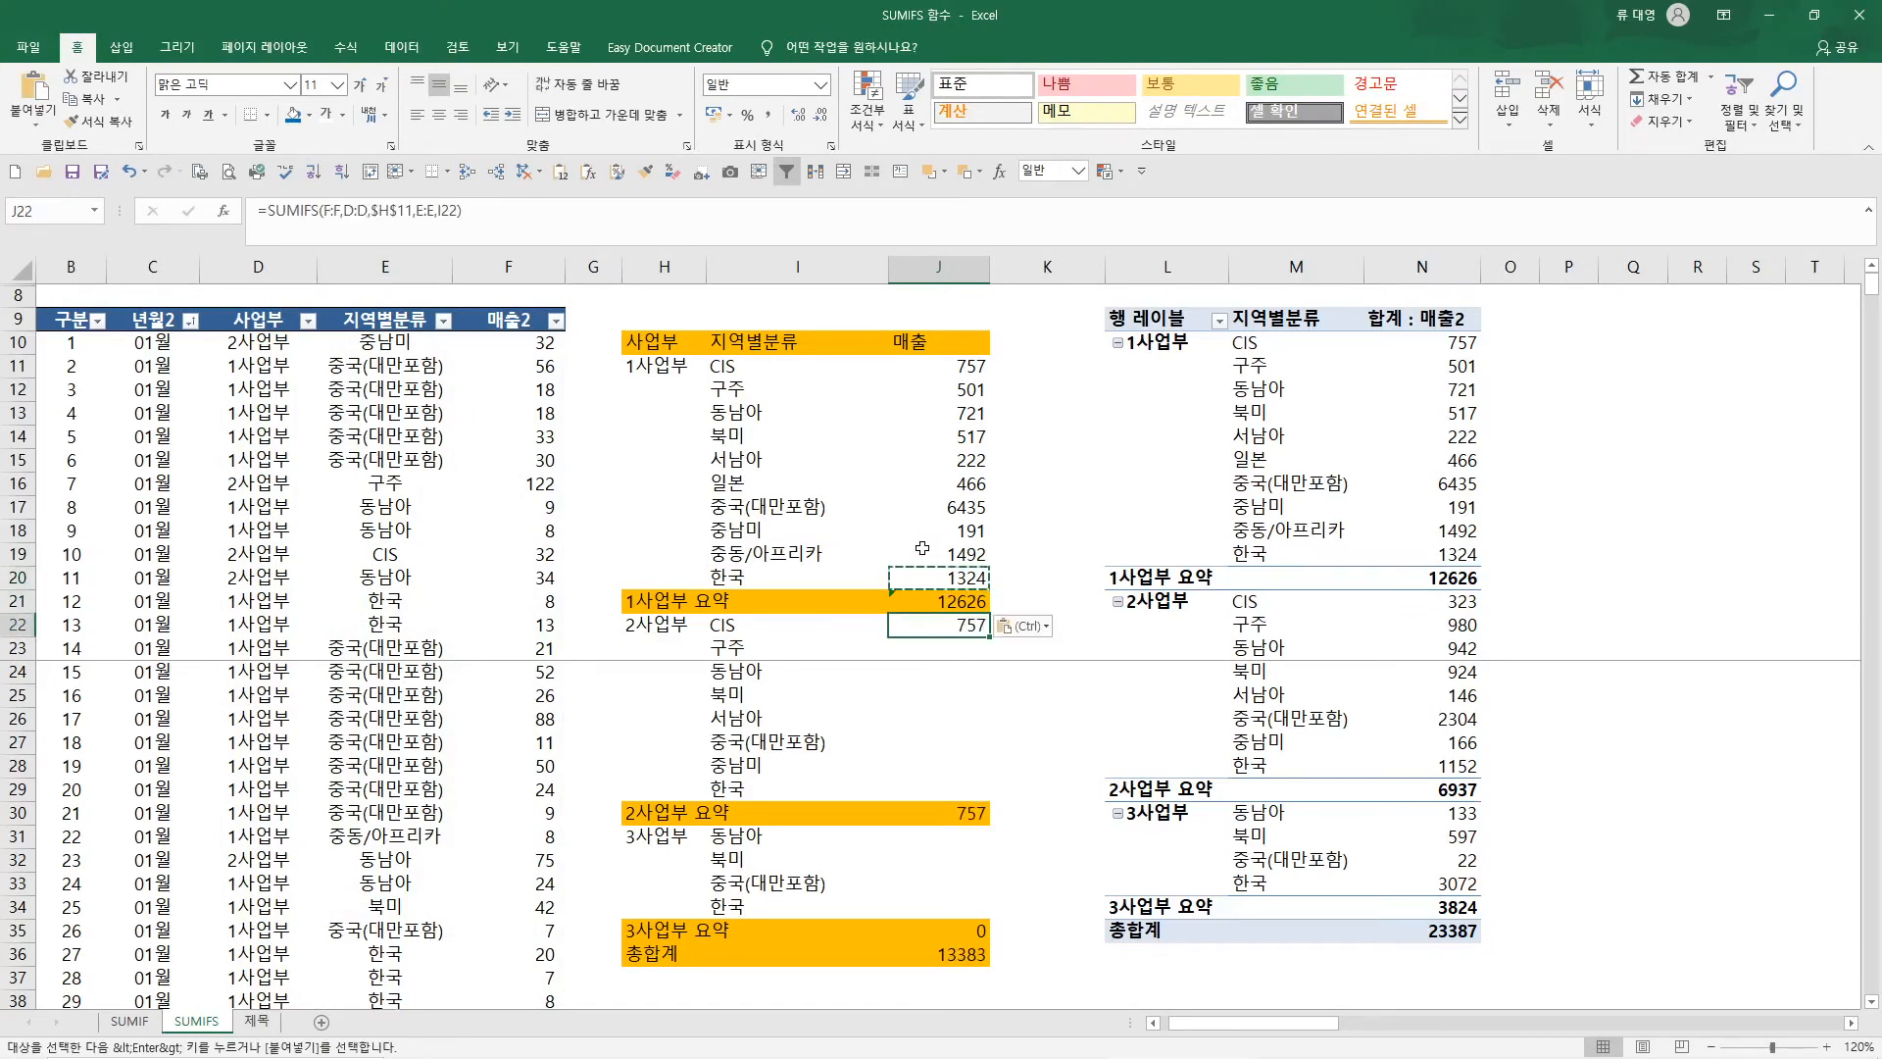
Move the first criterion reference of the J22 formula to the 2사업부 cell $H$22
key(F2)
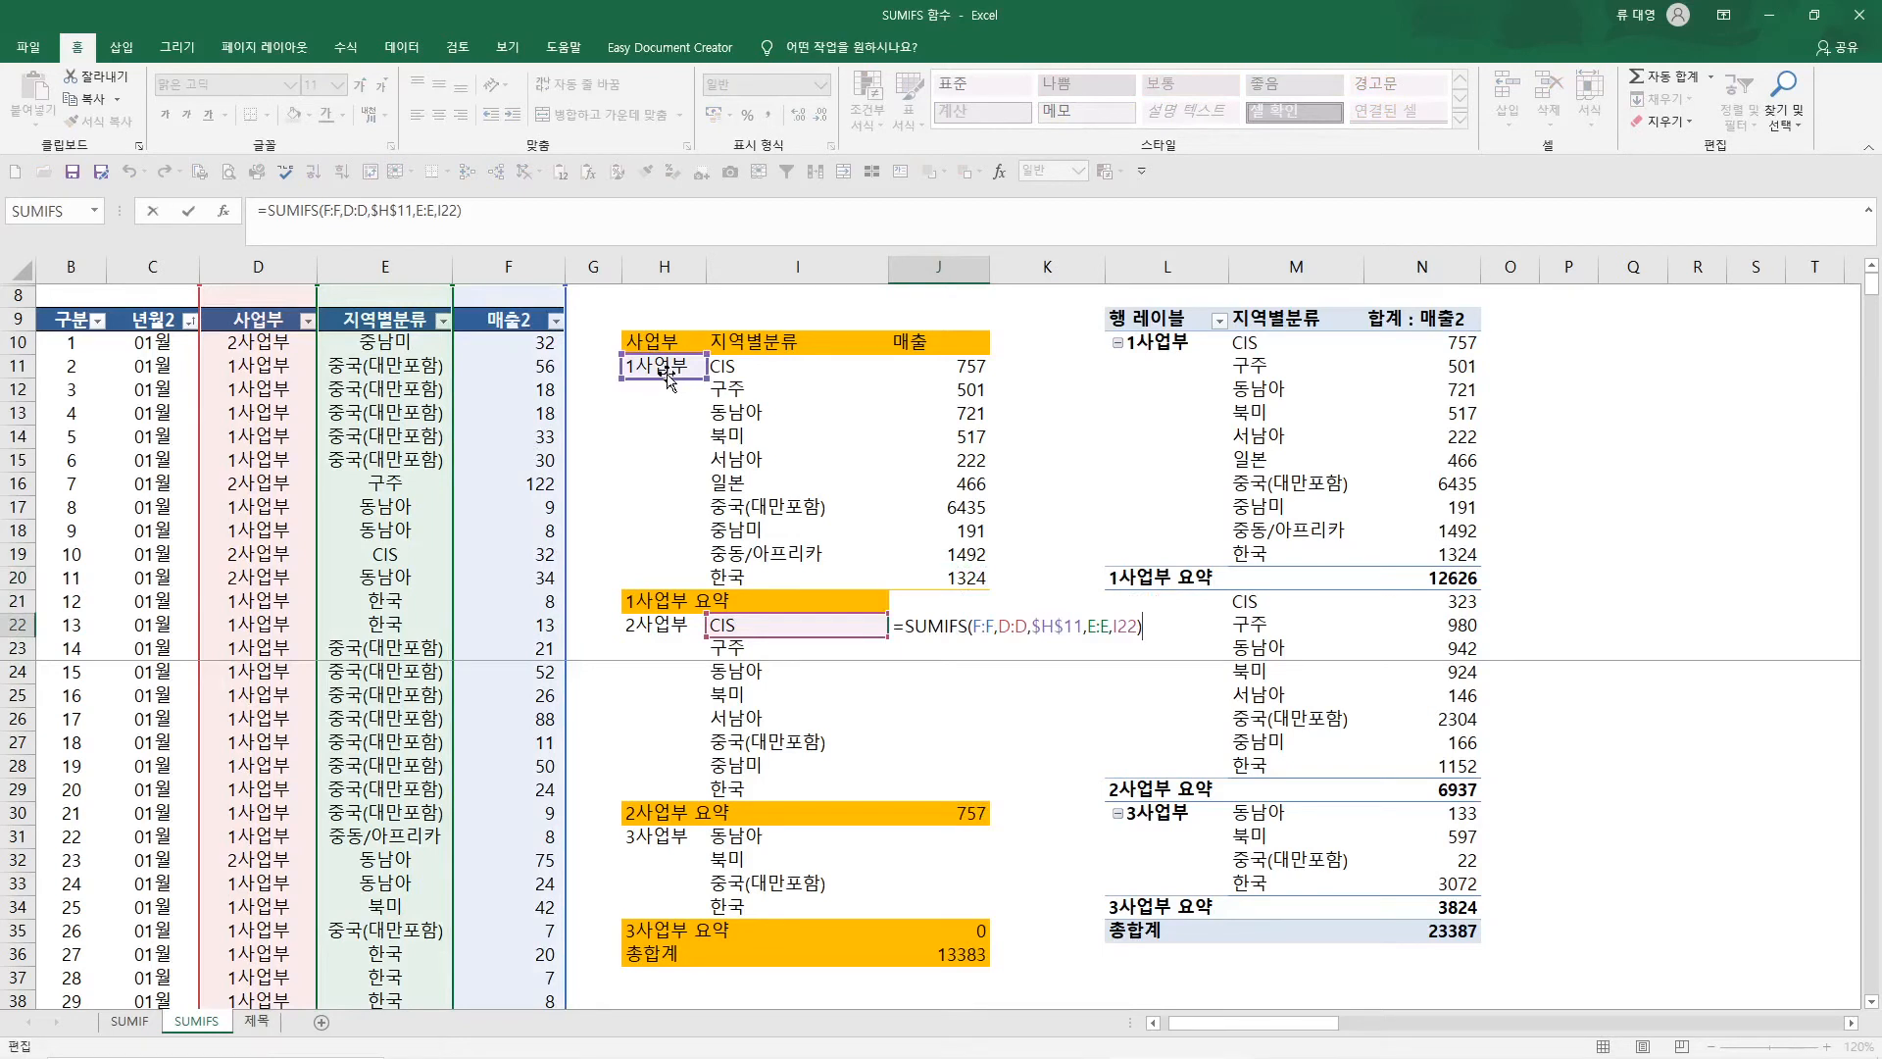
mouse_move(664, 376)
mouse_down()
mouse_move(666, 490)
mouse_move(654, 362)
mouse_up()
drag(654, 386, 683, 634)
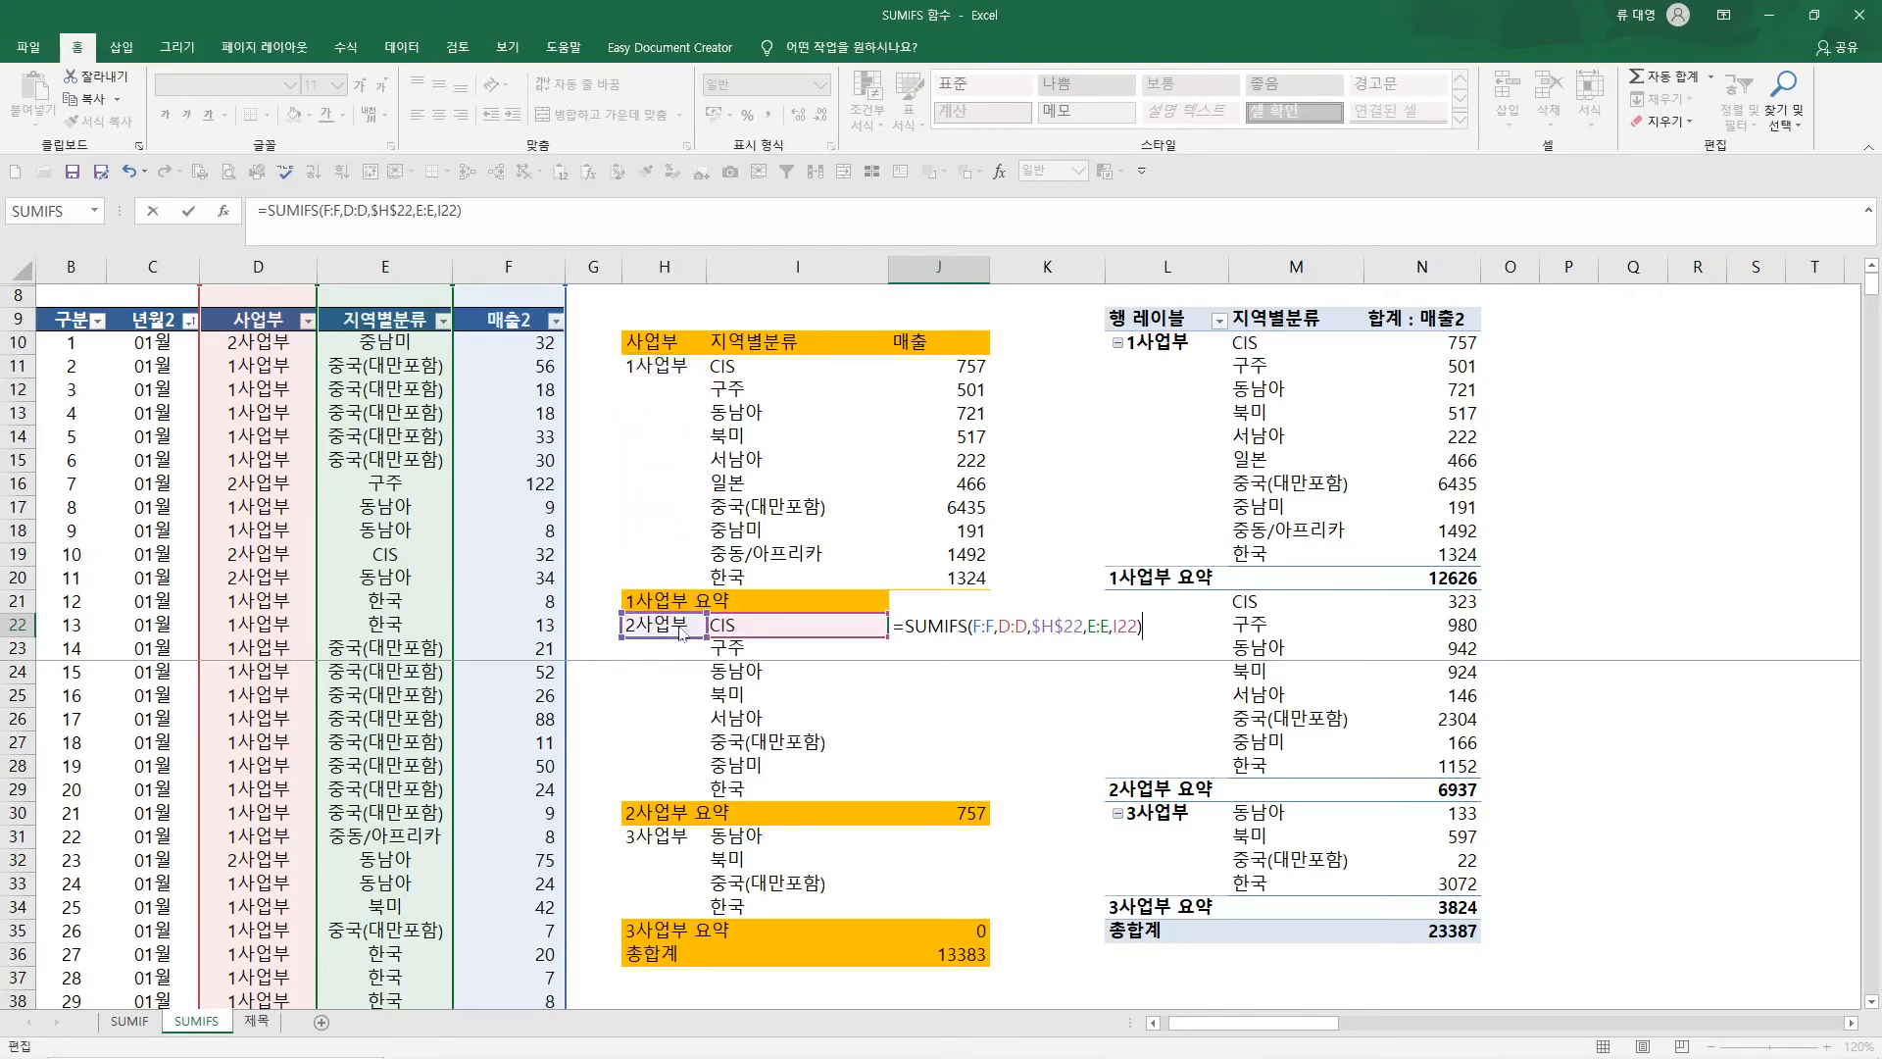
key(Return)
key(Up)
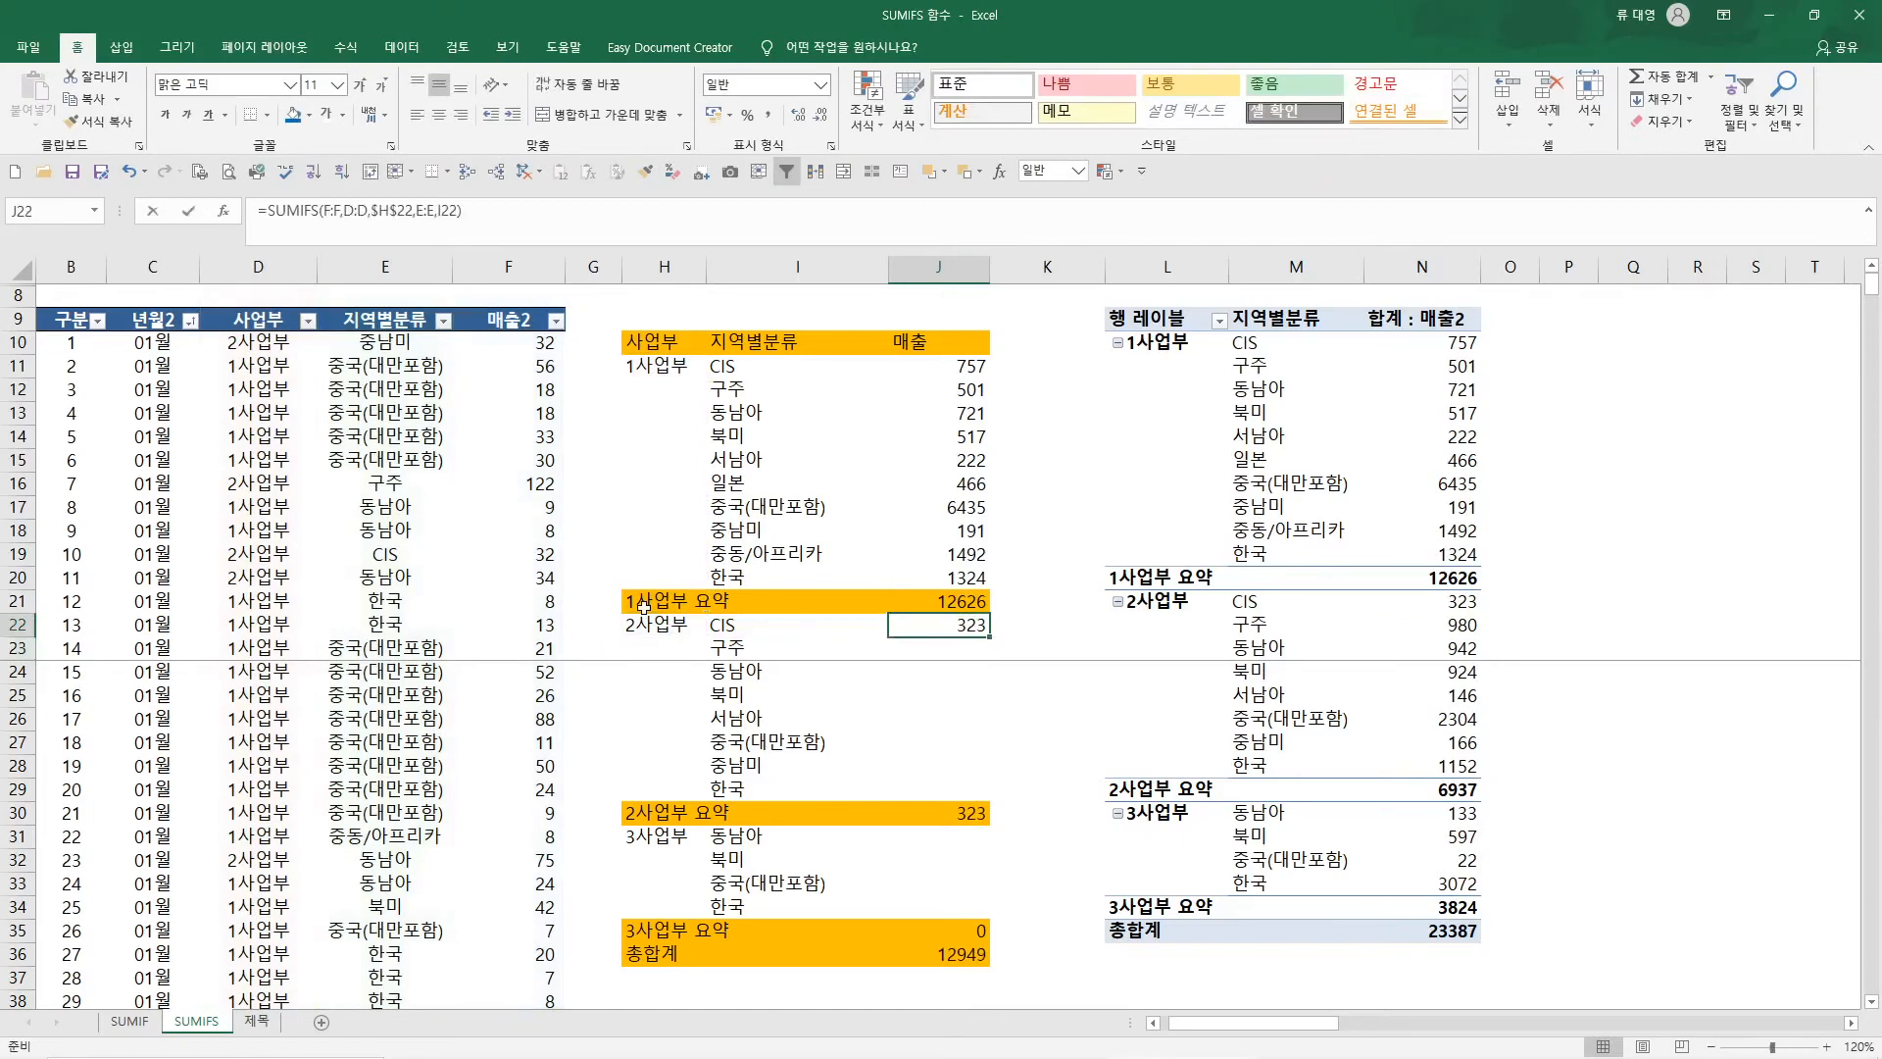
Check the SUMIFS formula in J22 and copy it to all 2사업부 regions down to J29
key(F2)
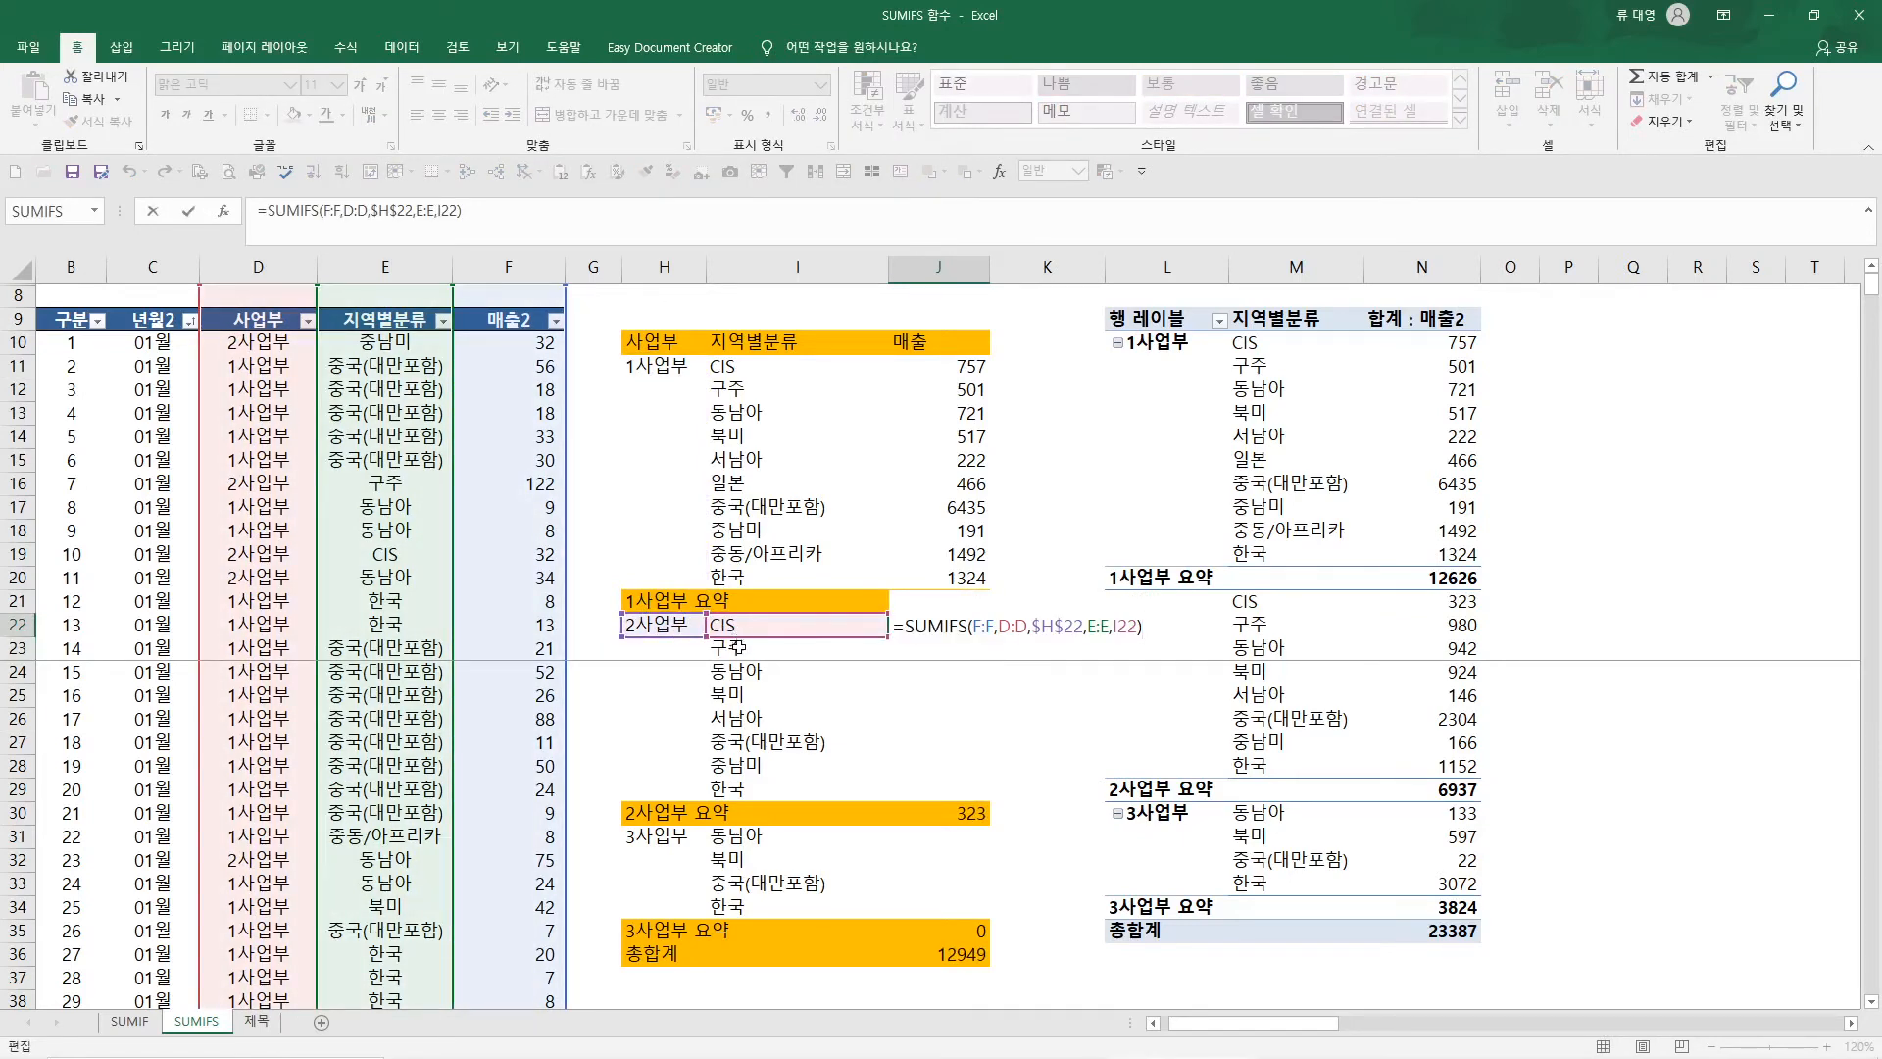
key(ctrl+Return)
key(ctrl+c)
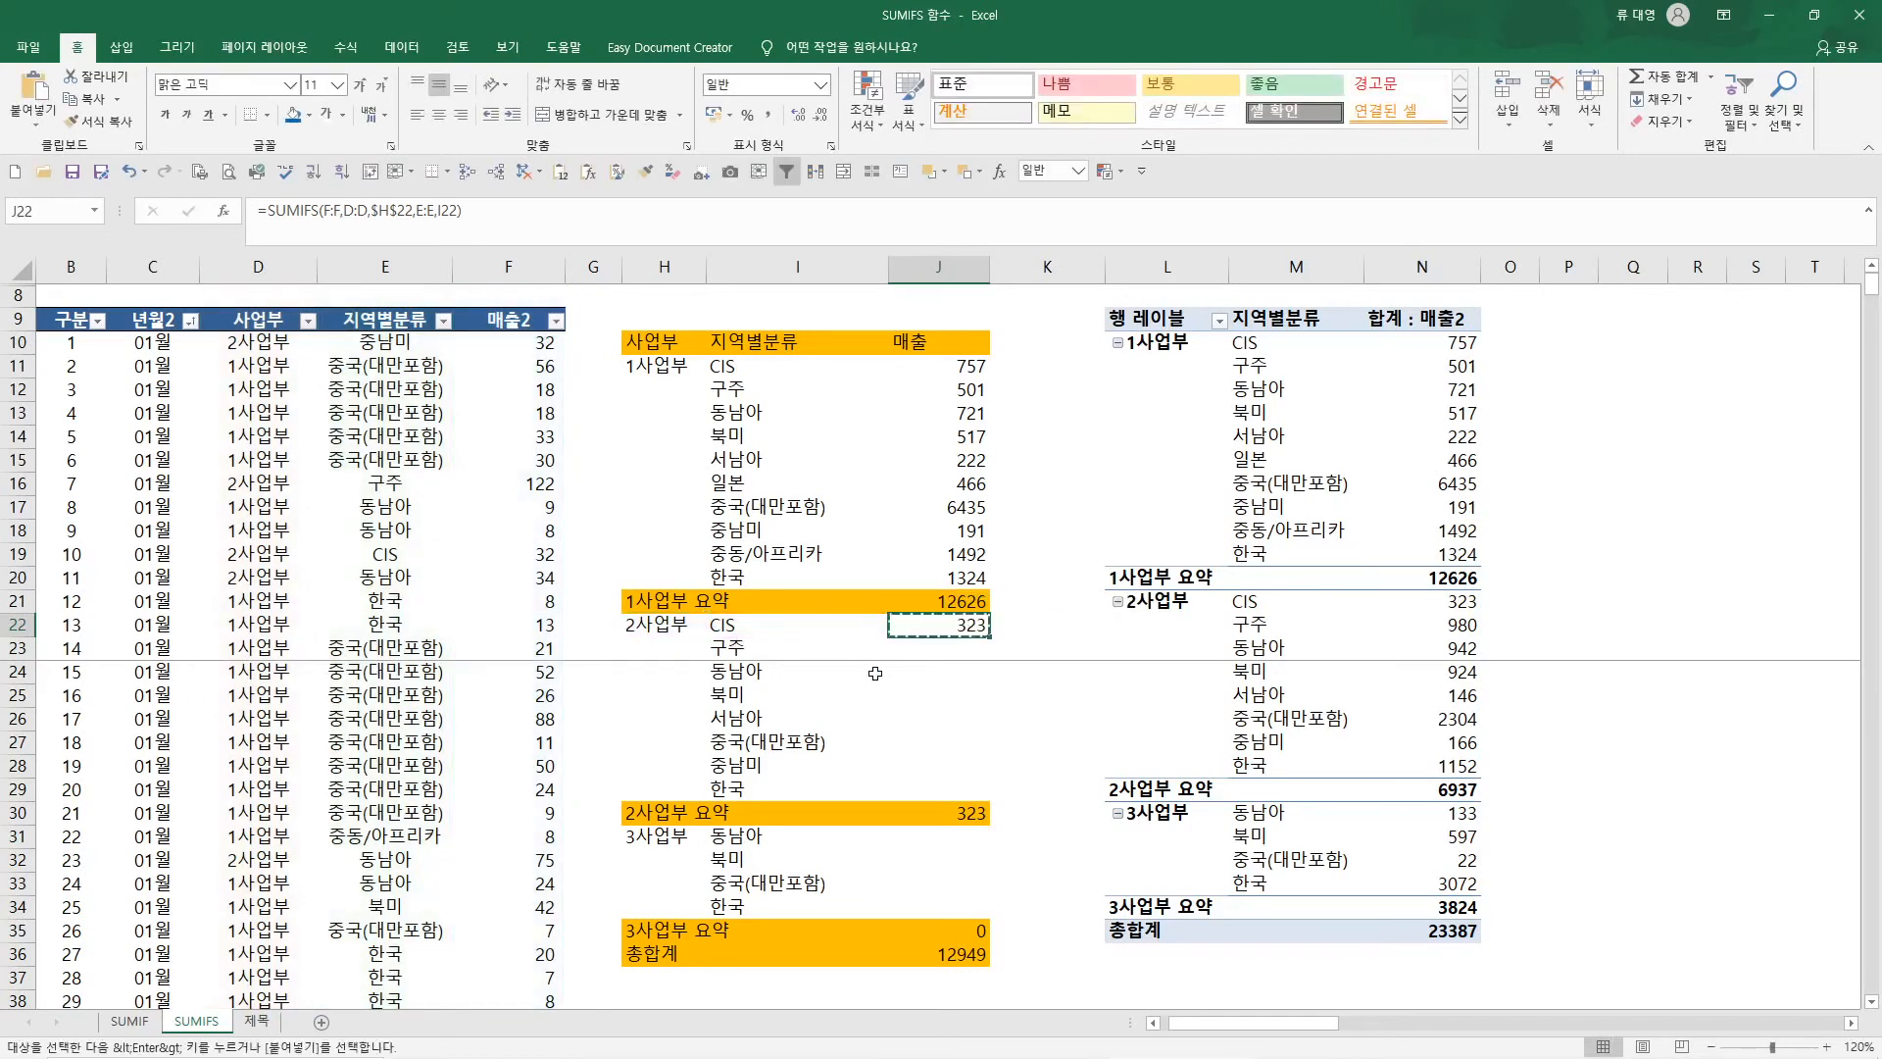
shift+click(960, 790)
key(ctrl+v)
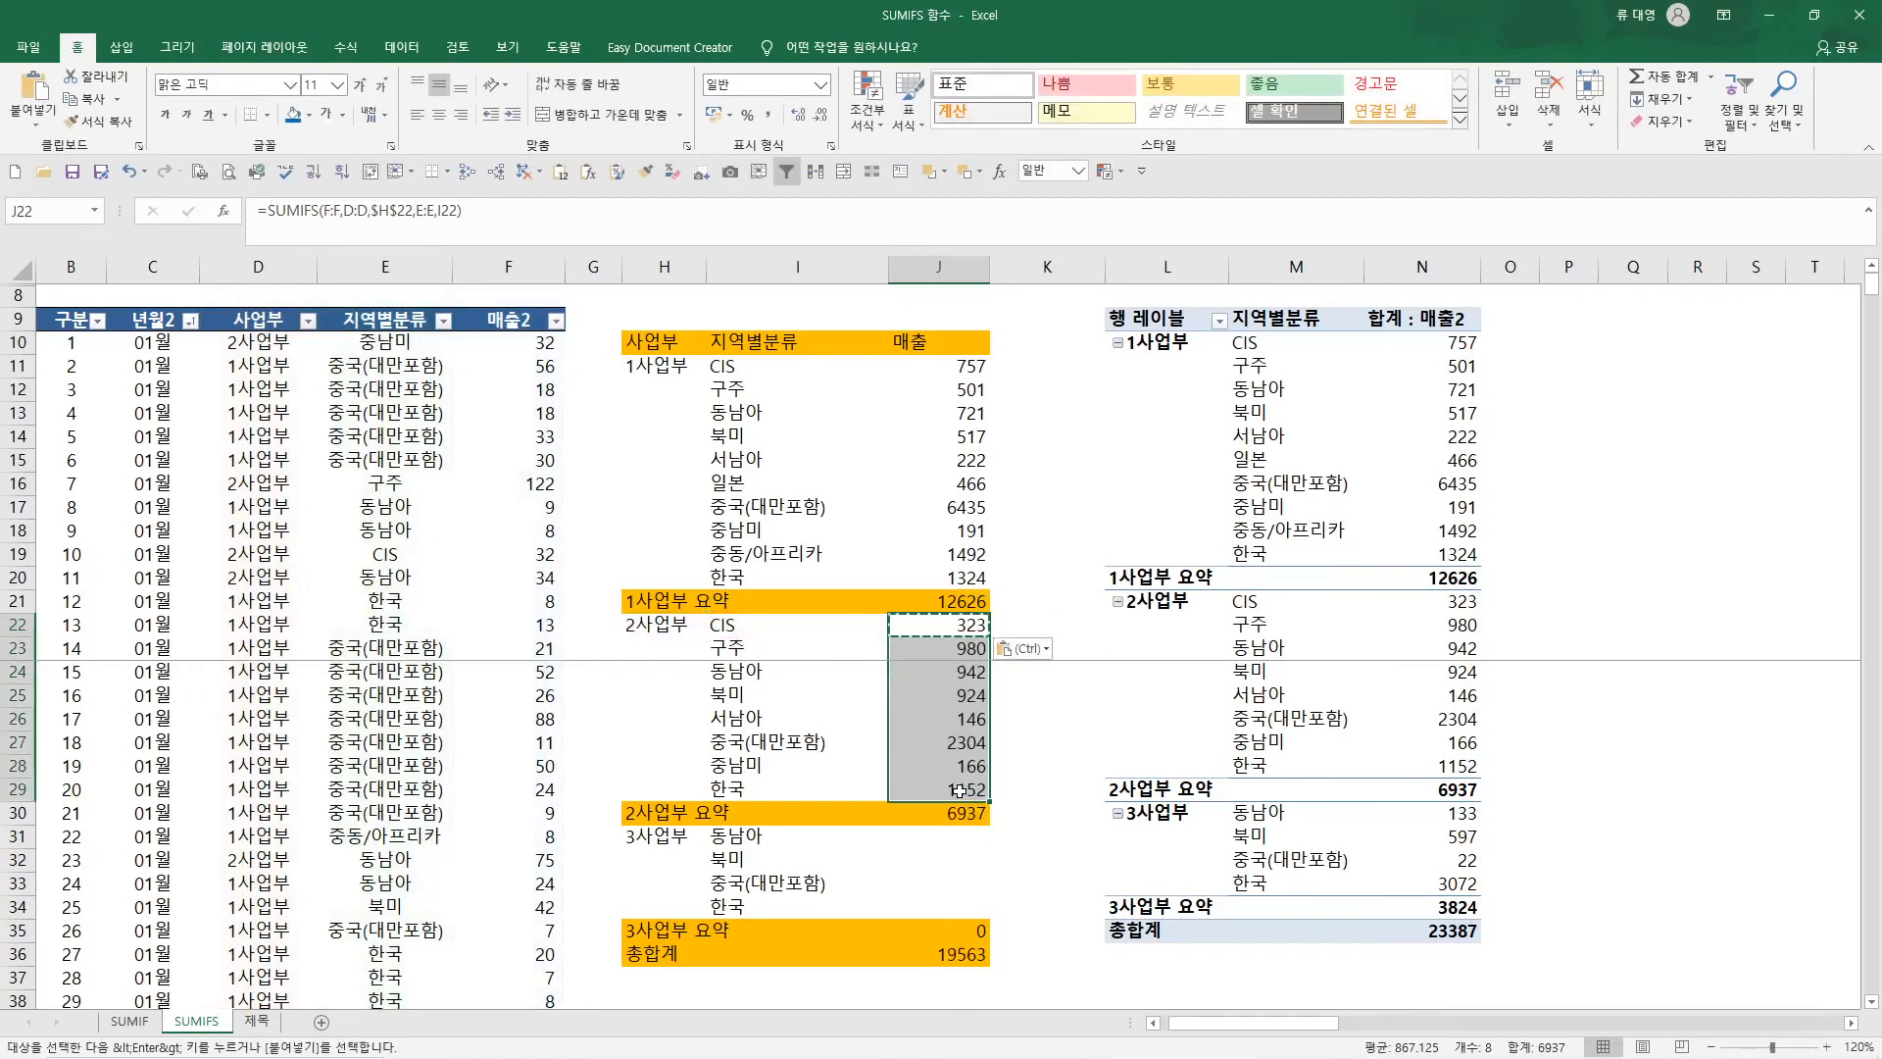
Copy the SUMIFS formula from J28 to J31 and move its first criterion reference to the 3사업부 cell $H$31
double_click(956, 767)
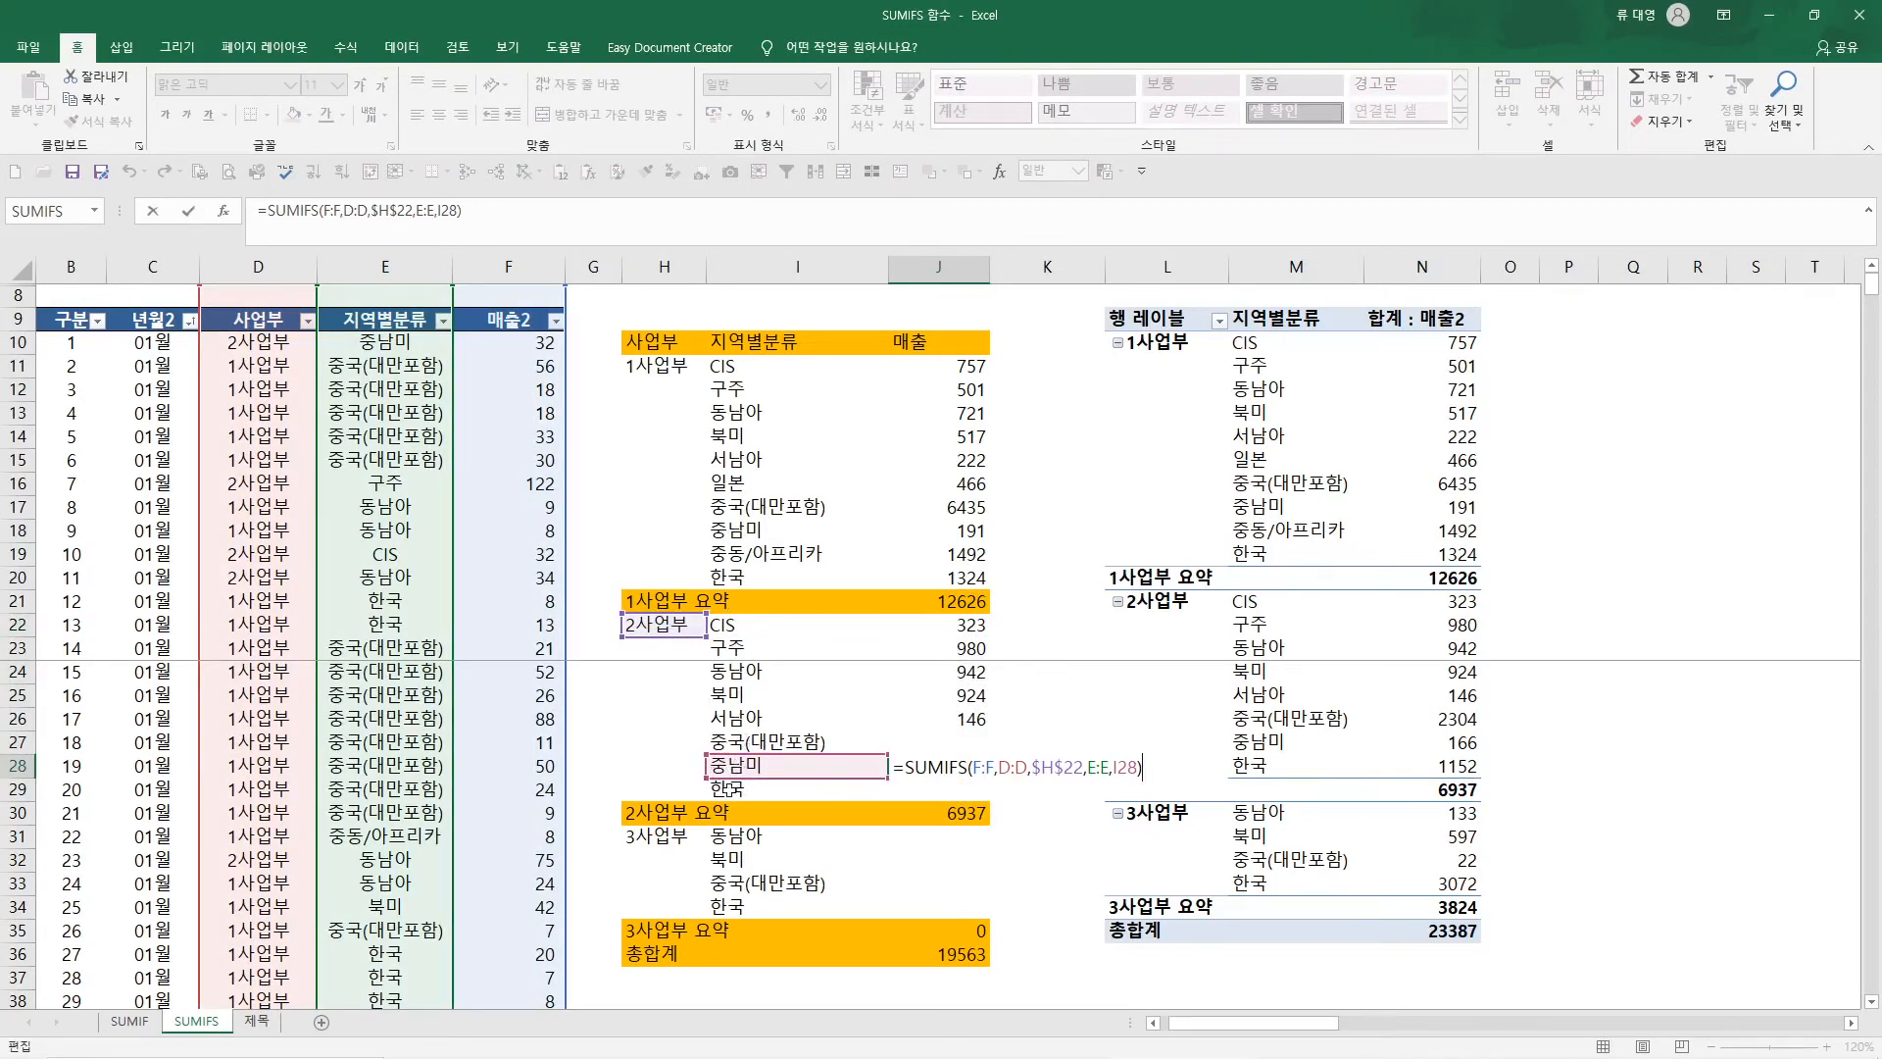
key(Escape)
key(ctrl+c)
click(930, 839)
key(ctrl+v)
key(F2)
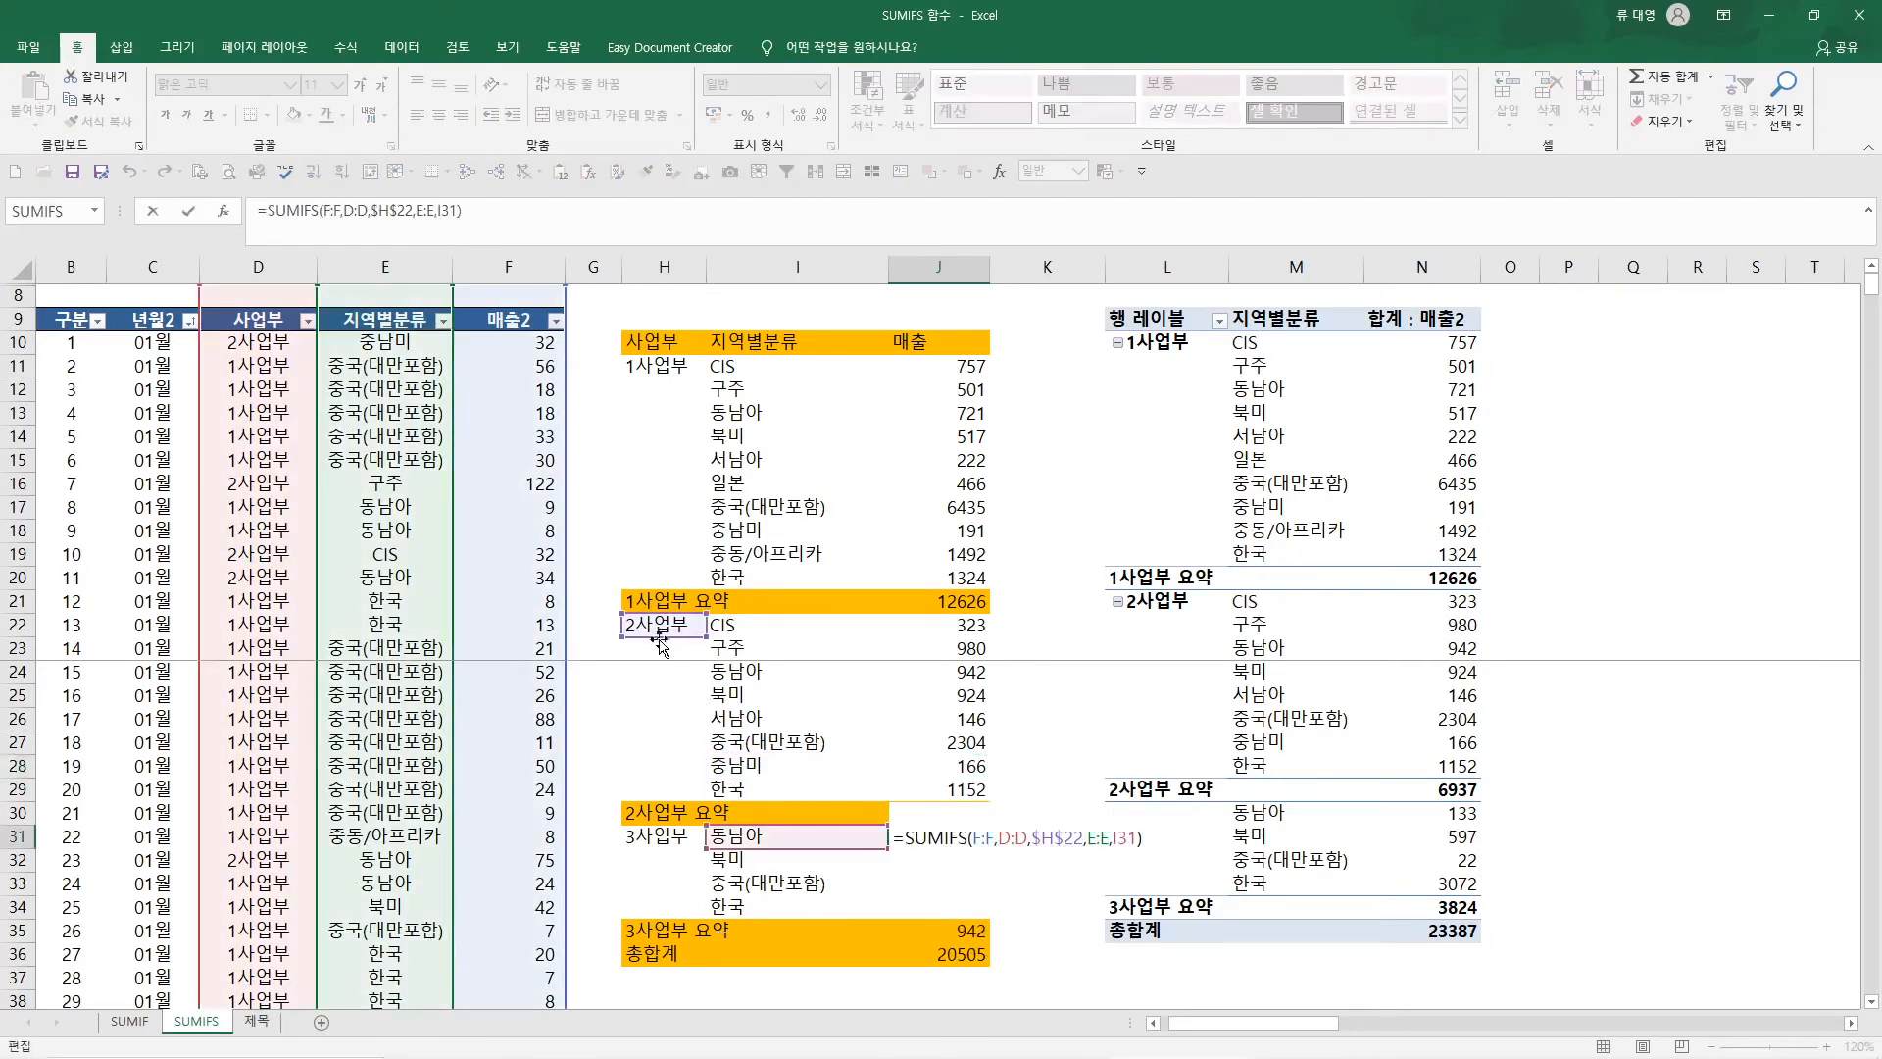
drag(655, 637, 655, 841)
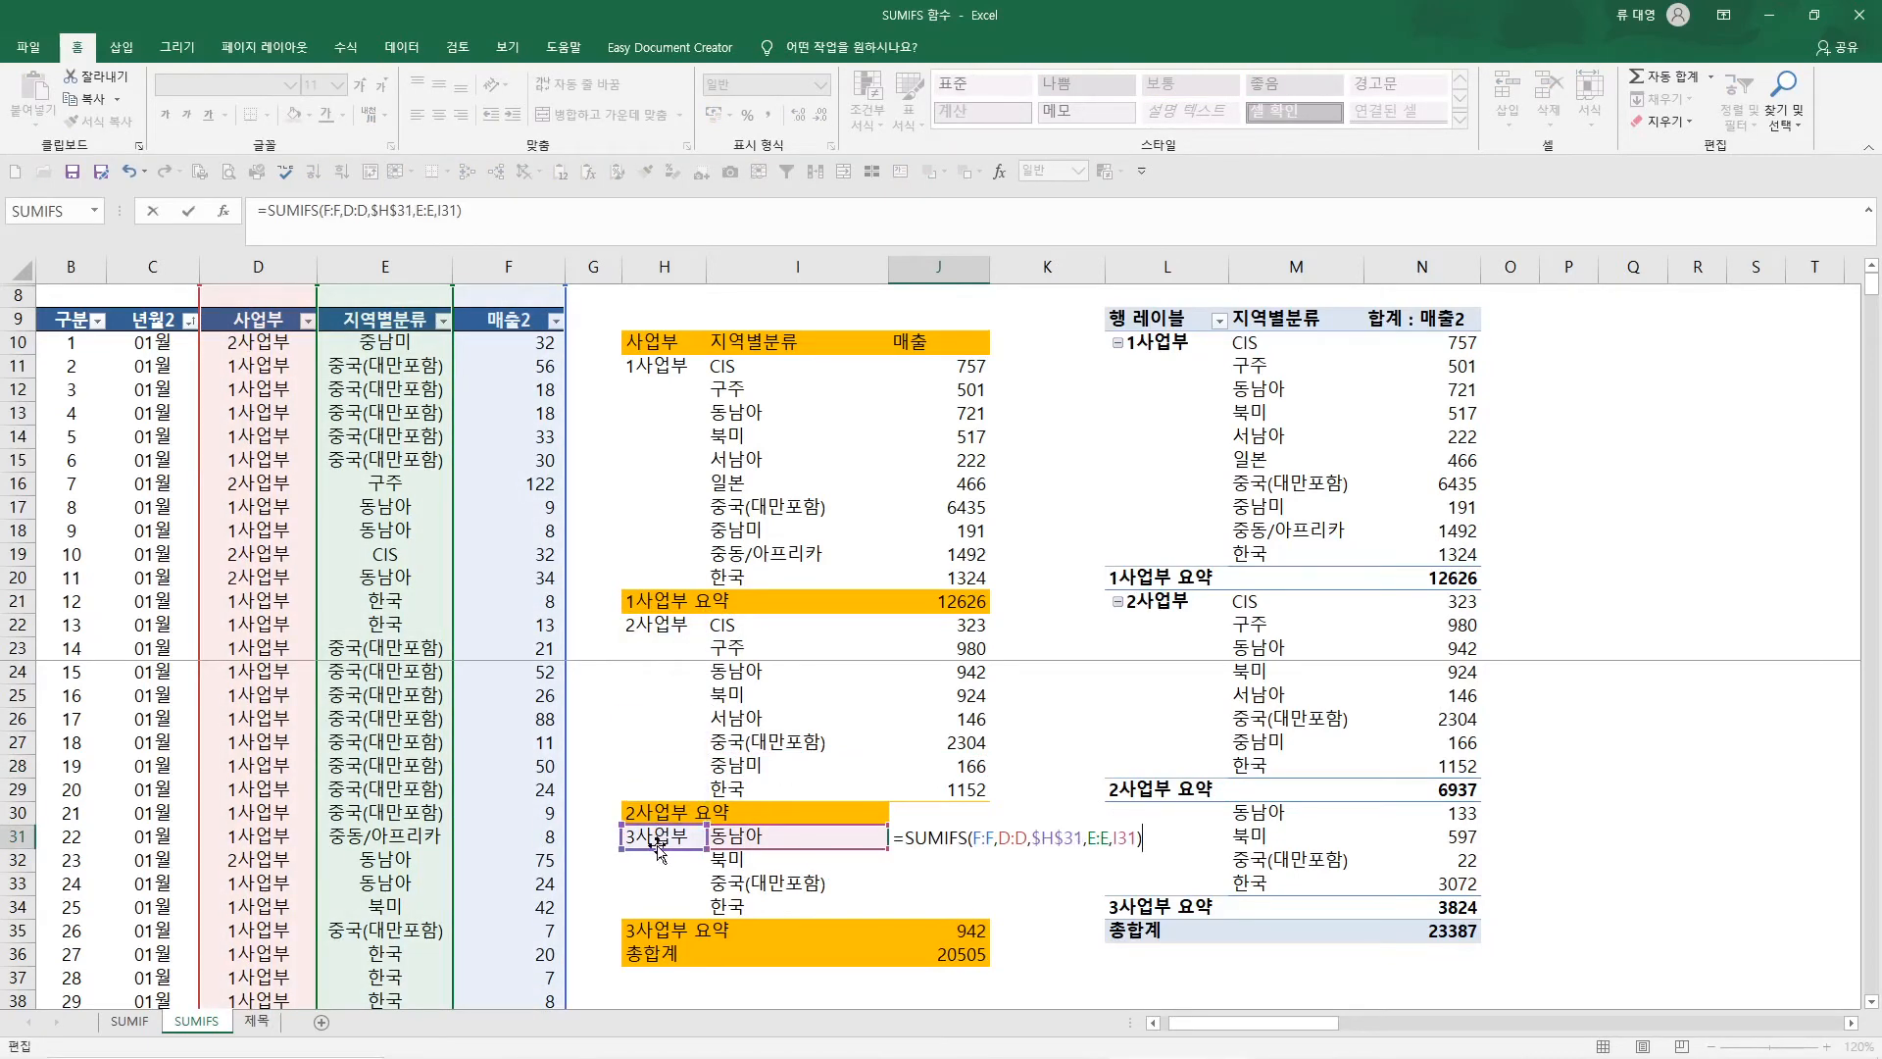
key(Return)
Copy the SUMIFS formula in J31 to the remaining 3사업부 regions down to J34
key(Up)
key(ctrl+c)
key(shift+Down)
key(shift+Down)
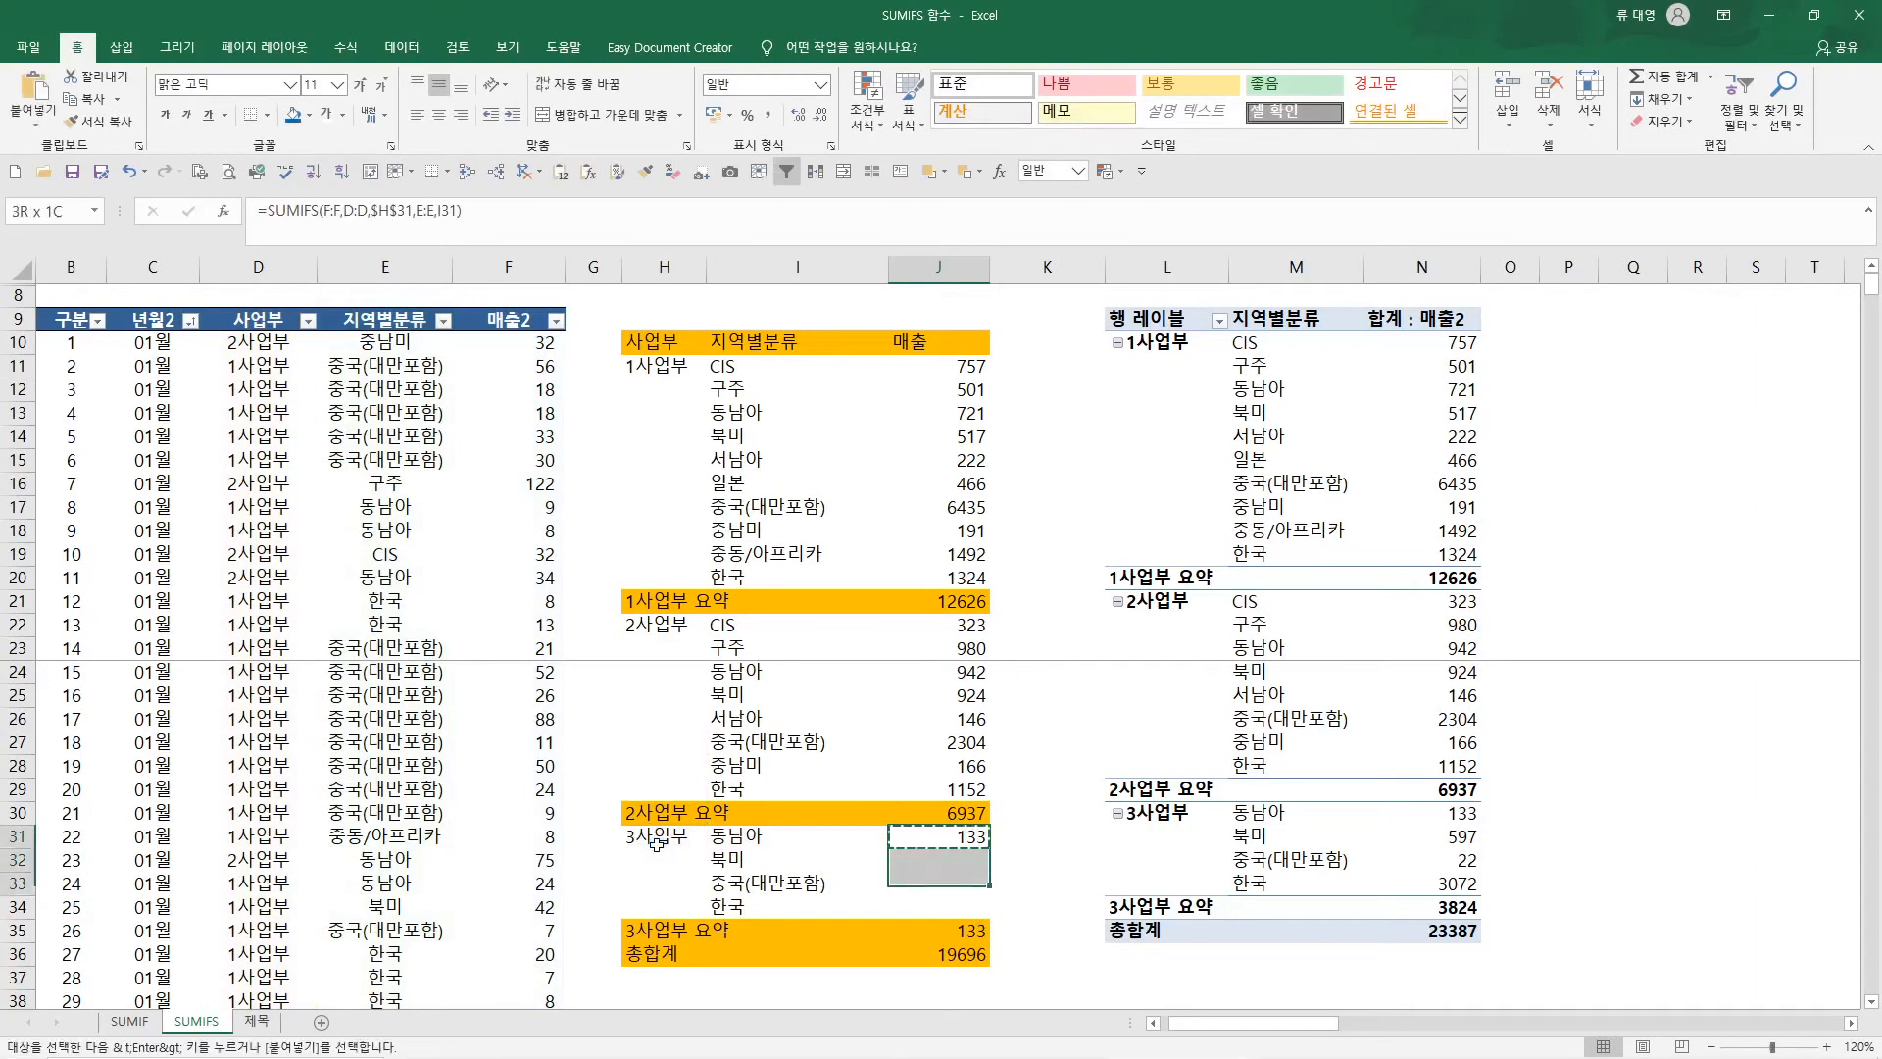
key(shift+Down)
key(ctrl+v)
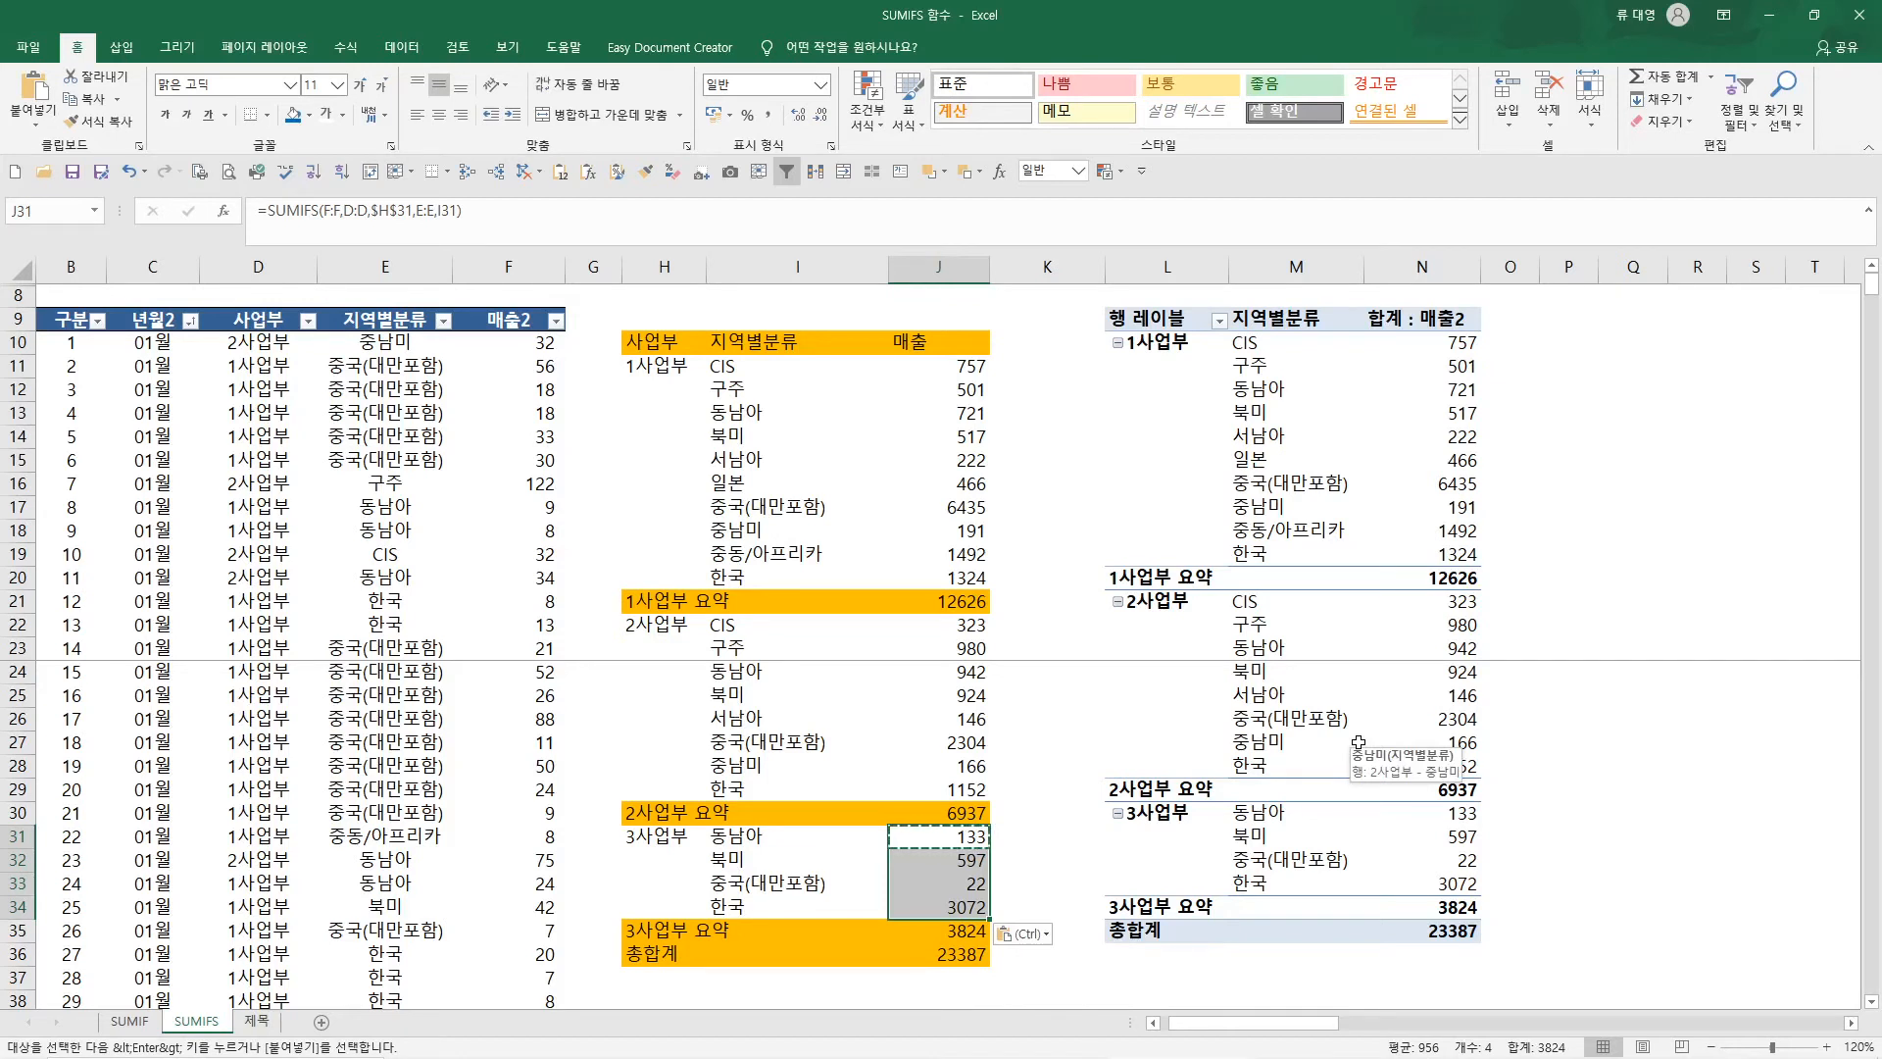
Examine the function arguments of the SUMIFS formula in J11, including the empty third criteria range and criterion
click(927, 369)
click(224, 212)
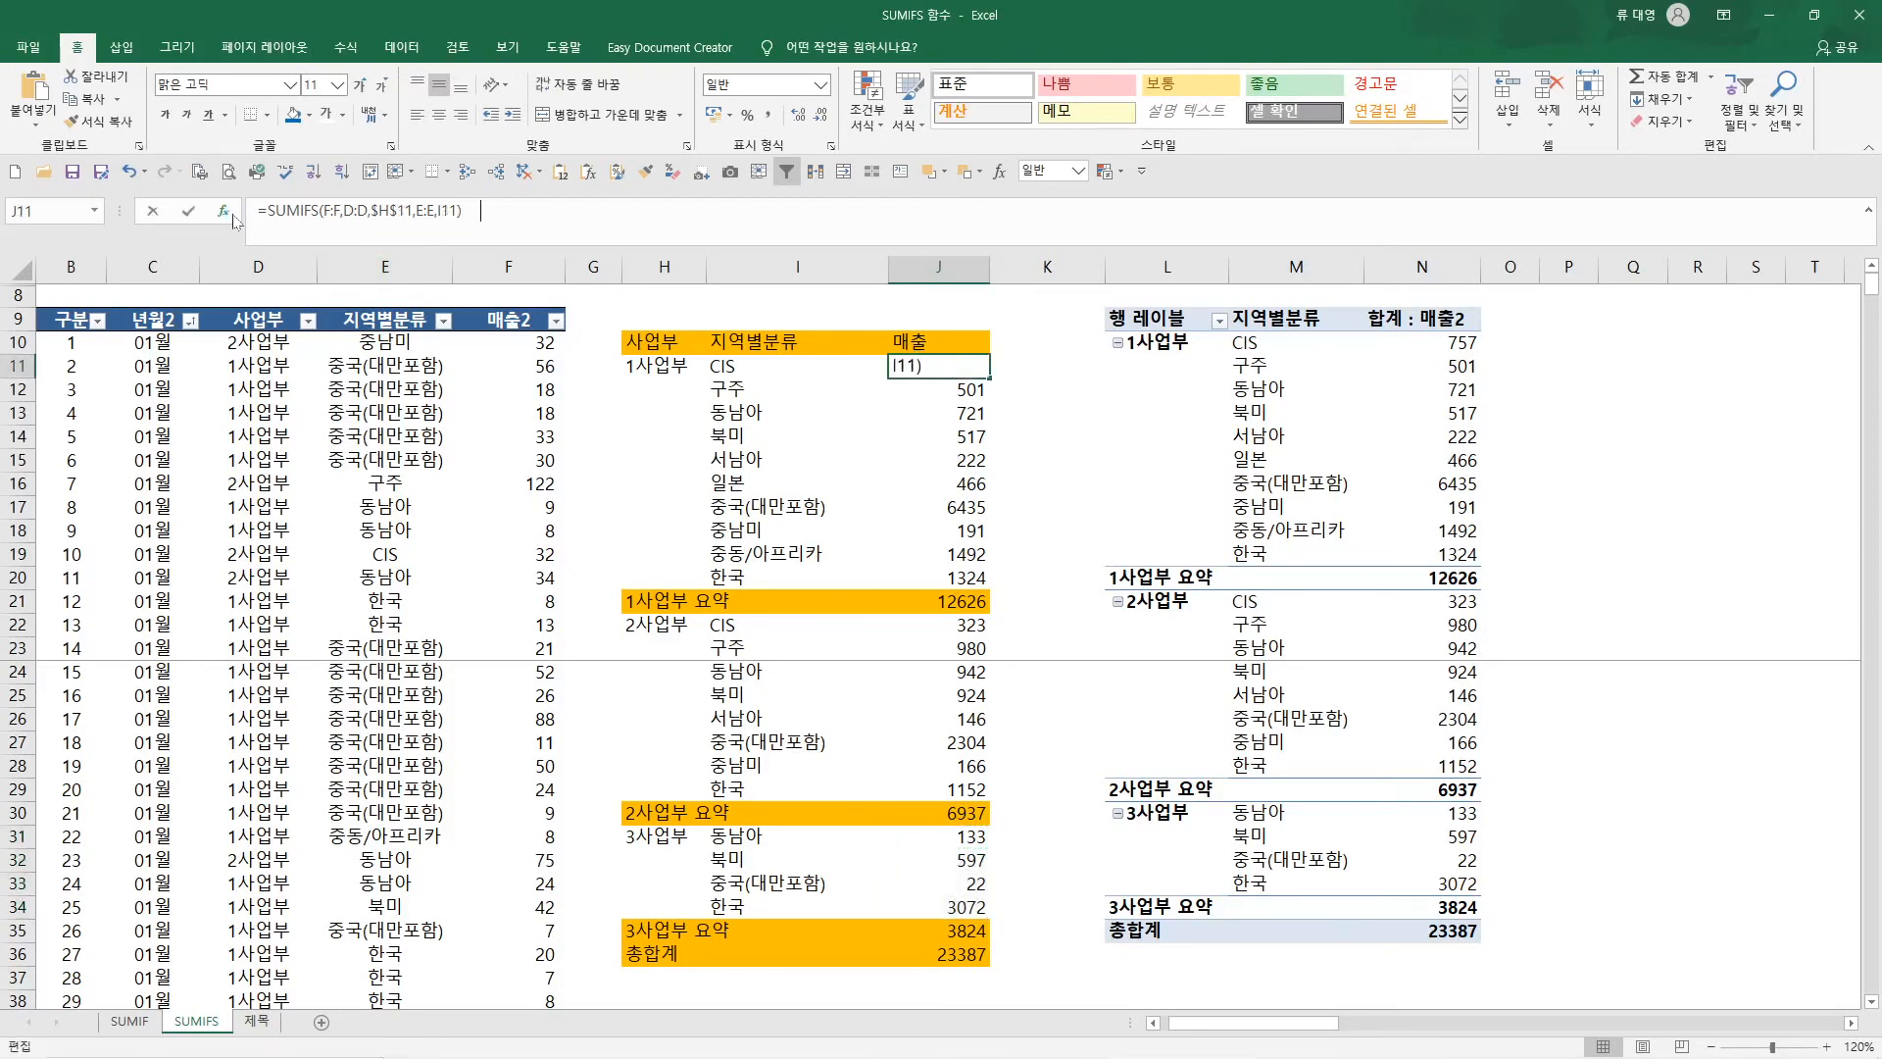
click(998, 635)
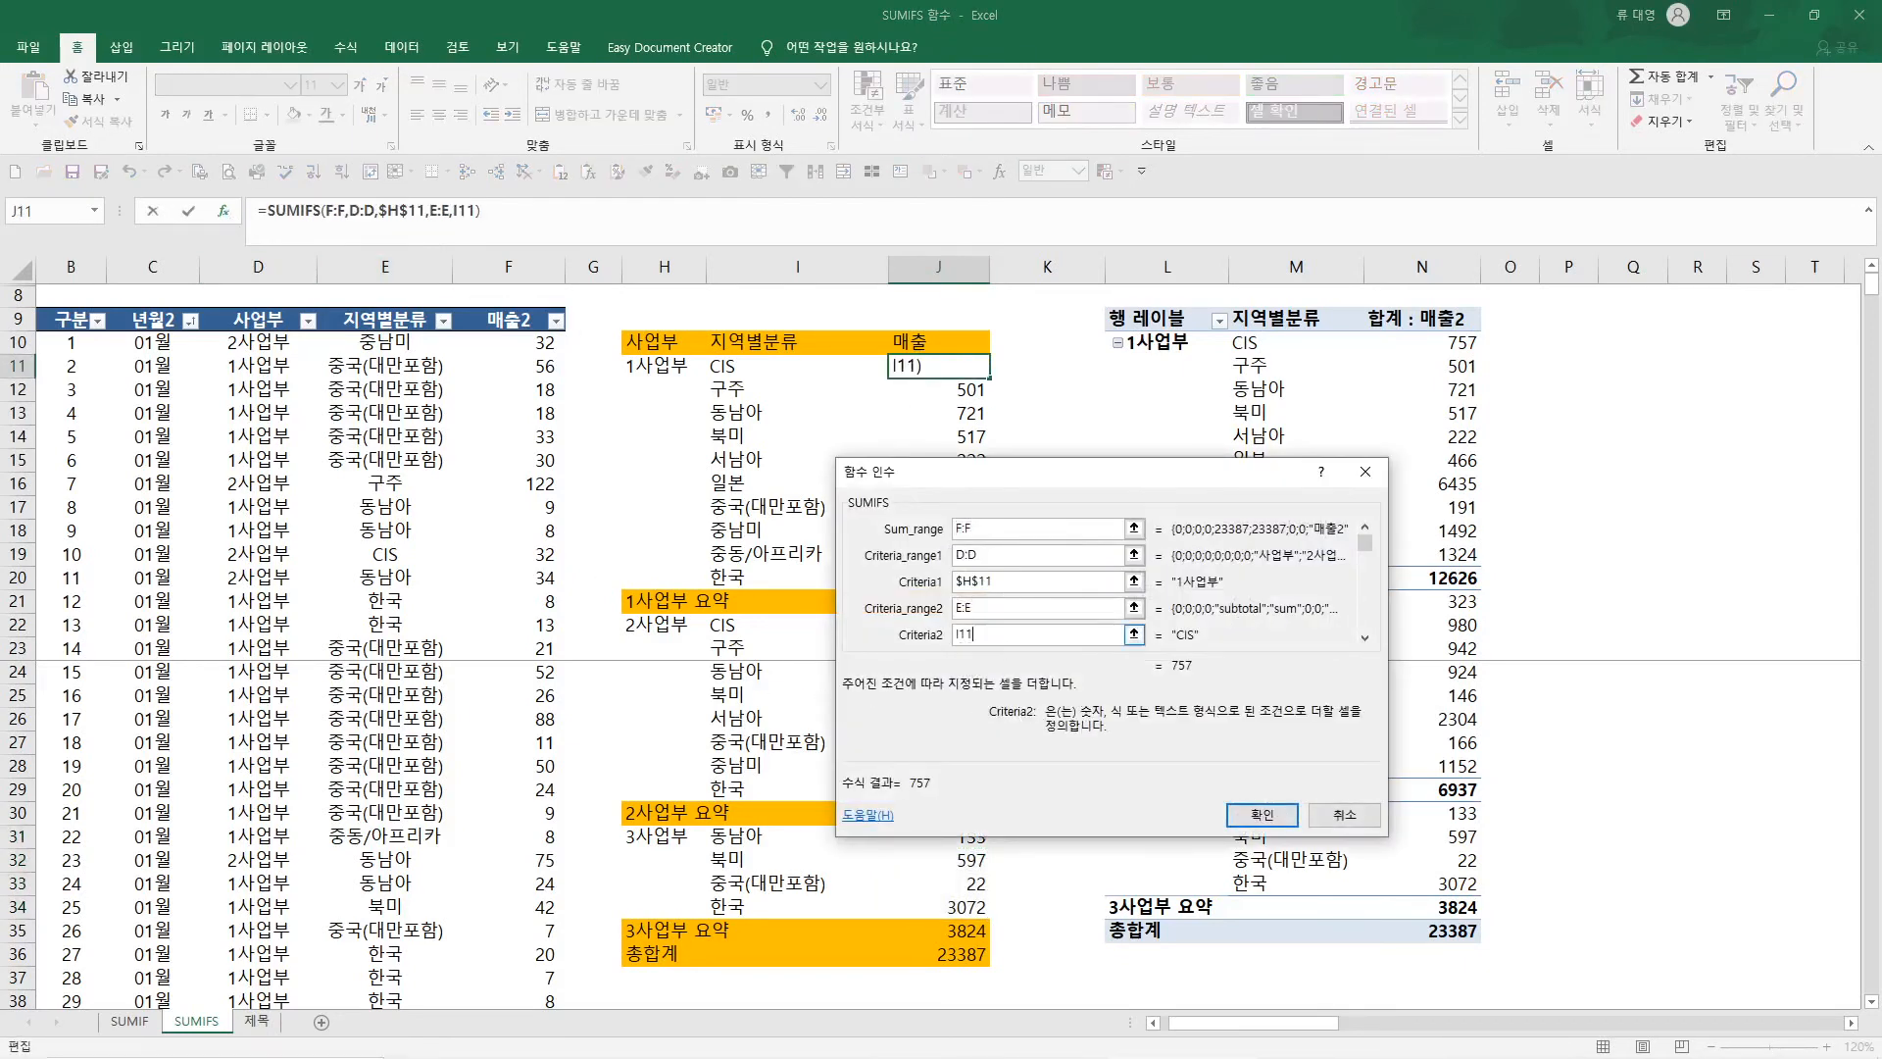
key(Tab)
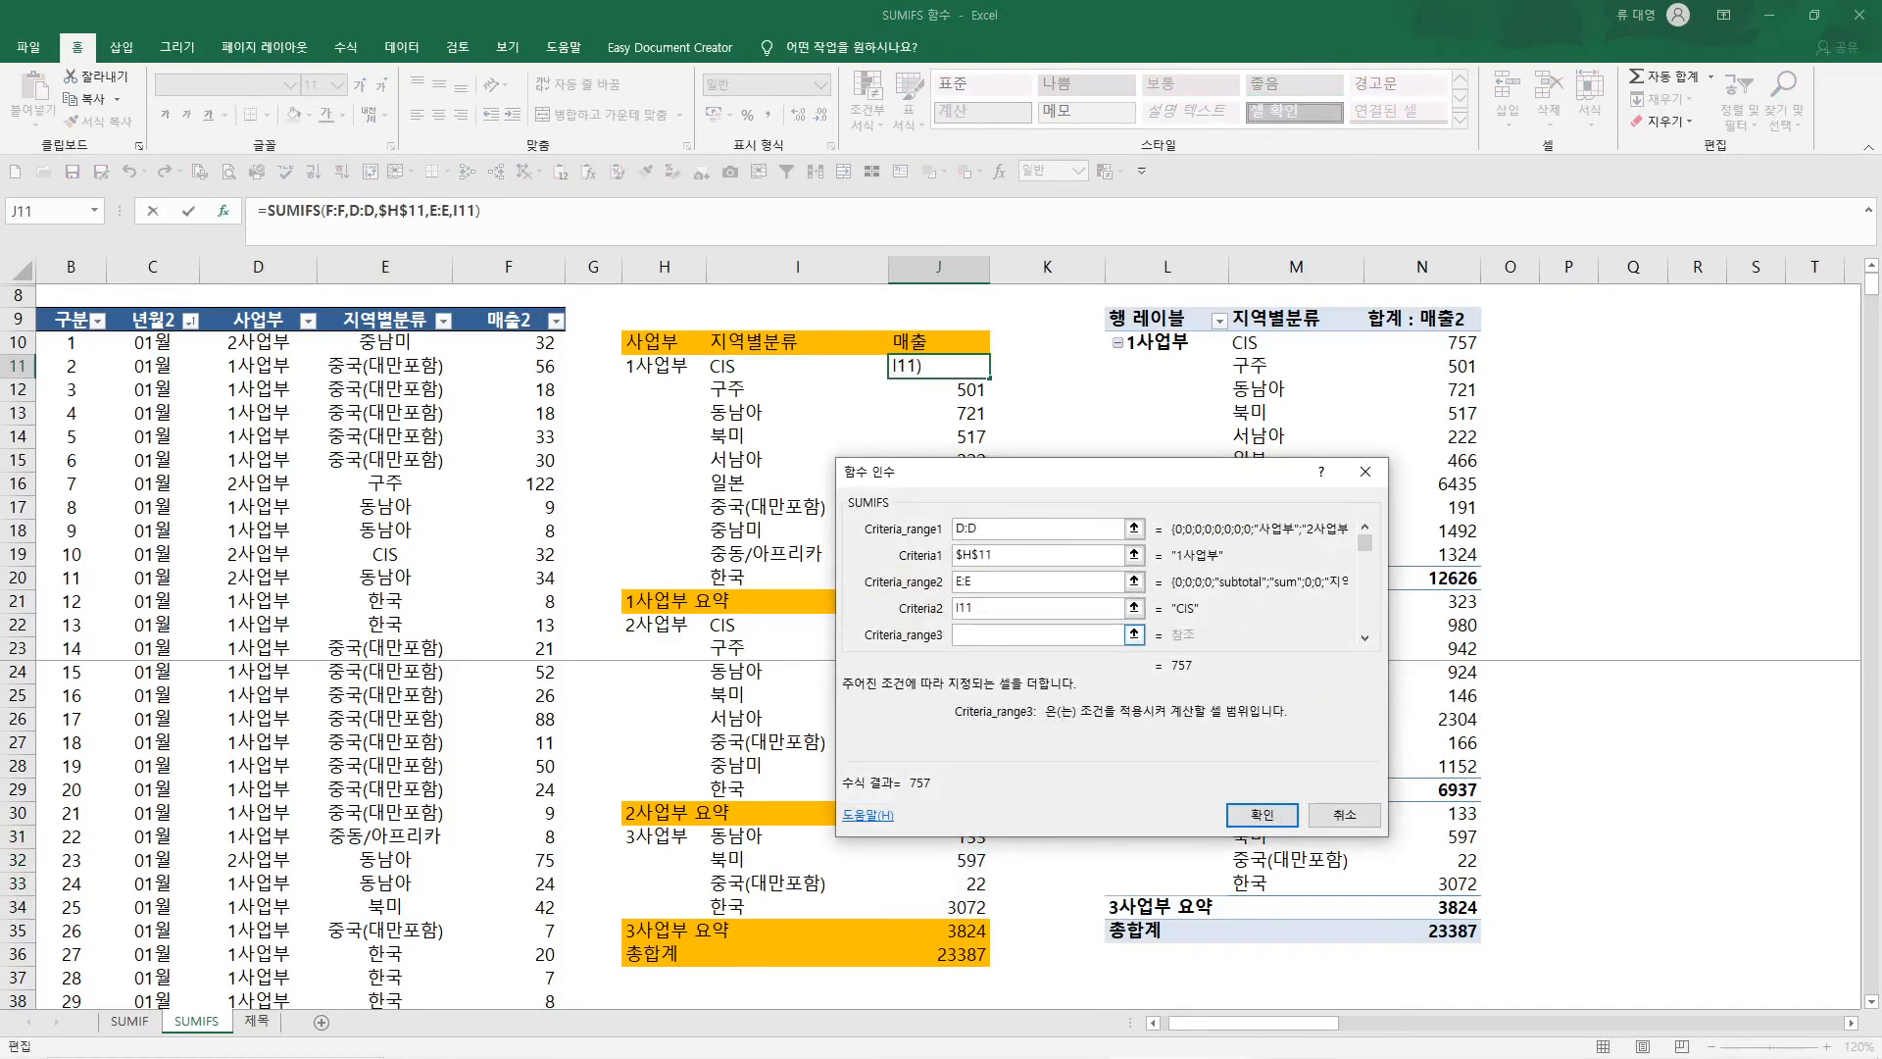
key(Tab)
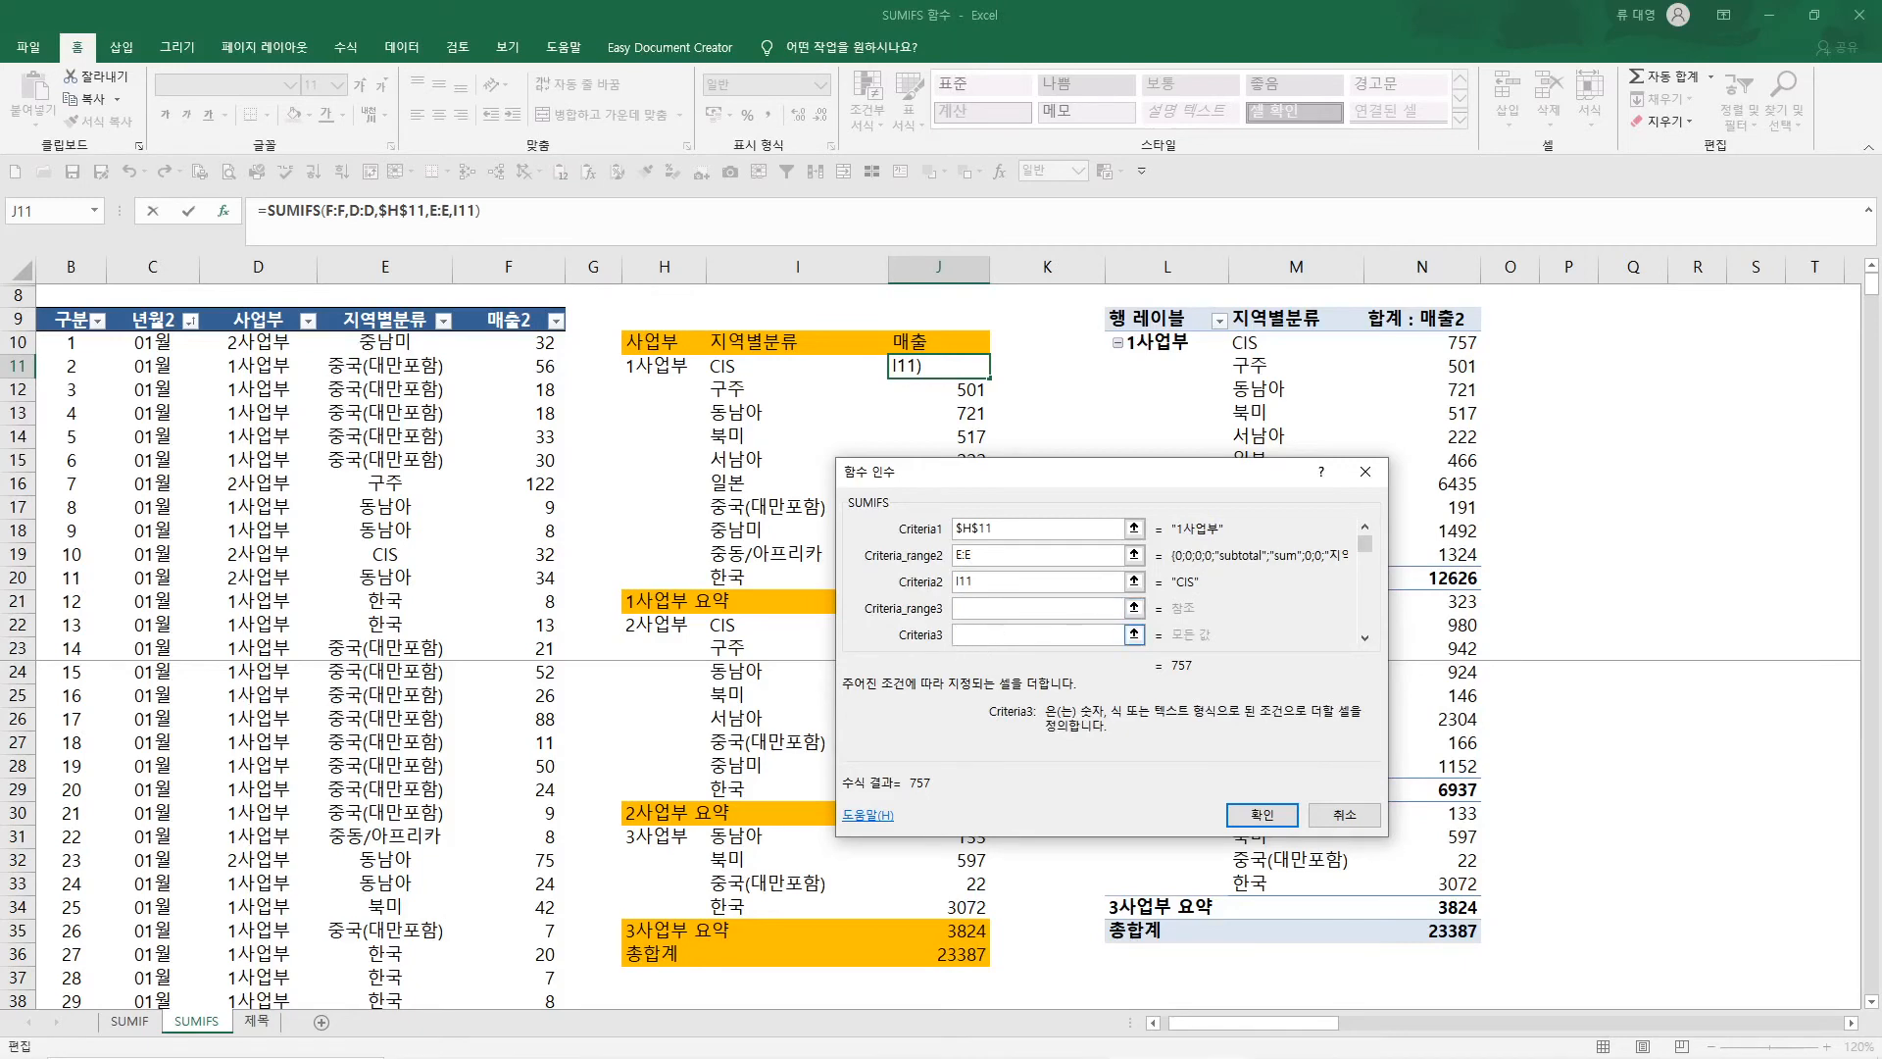
click(1261, 815)
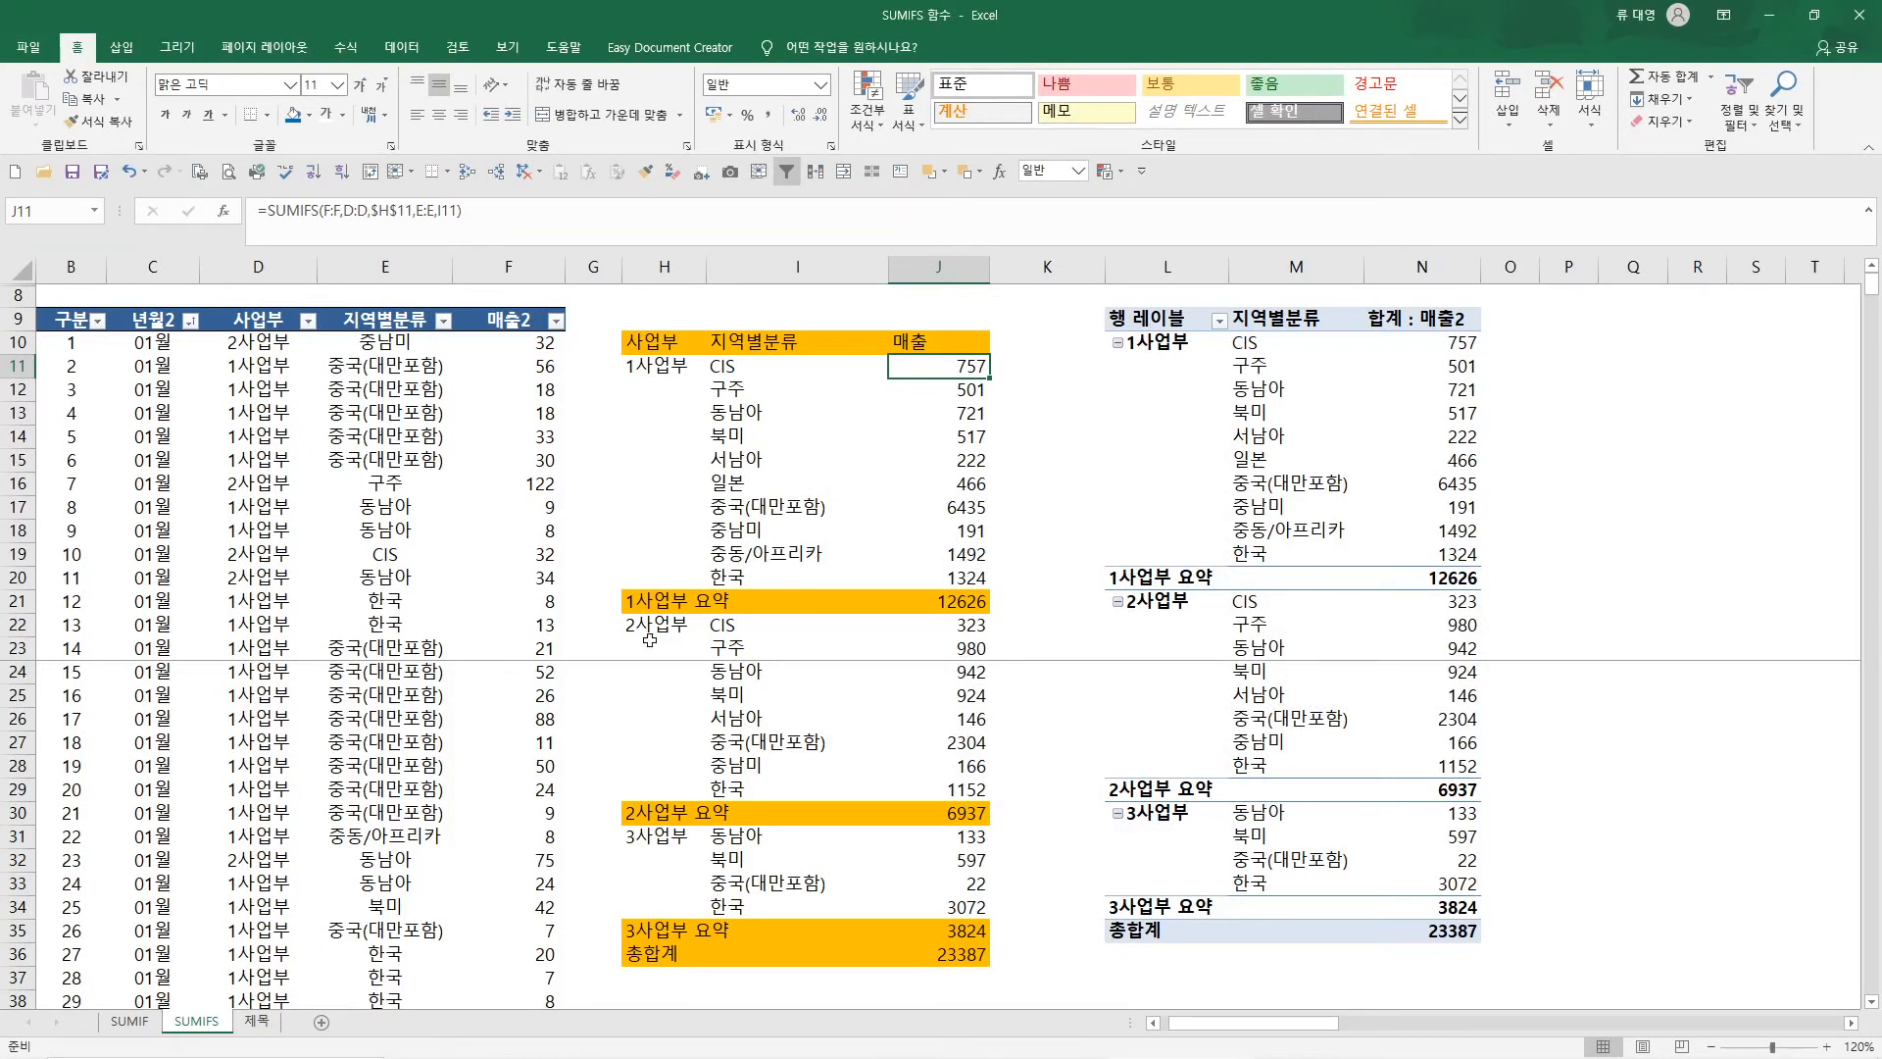
Insert a column between the orange summary table and the first pivot table on the SUMIF sheet
click(132, 1022)
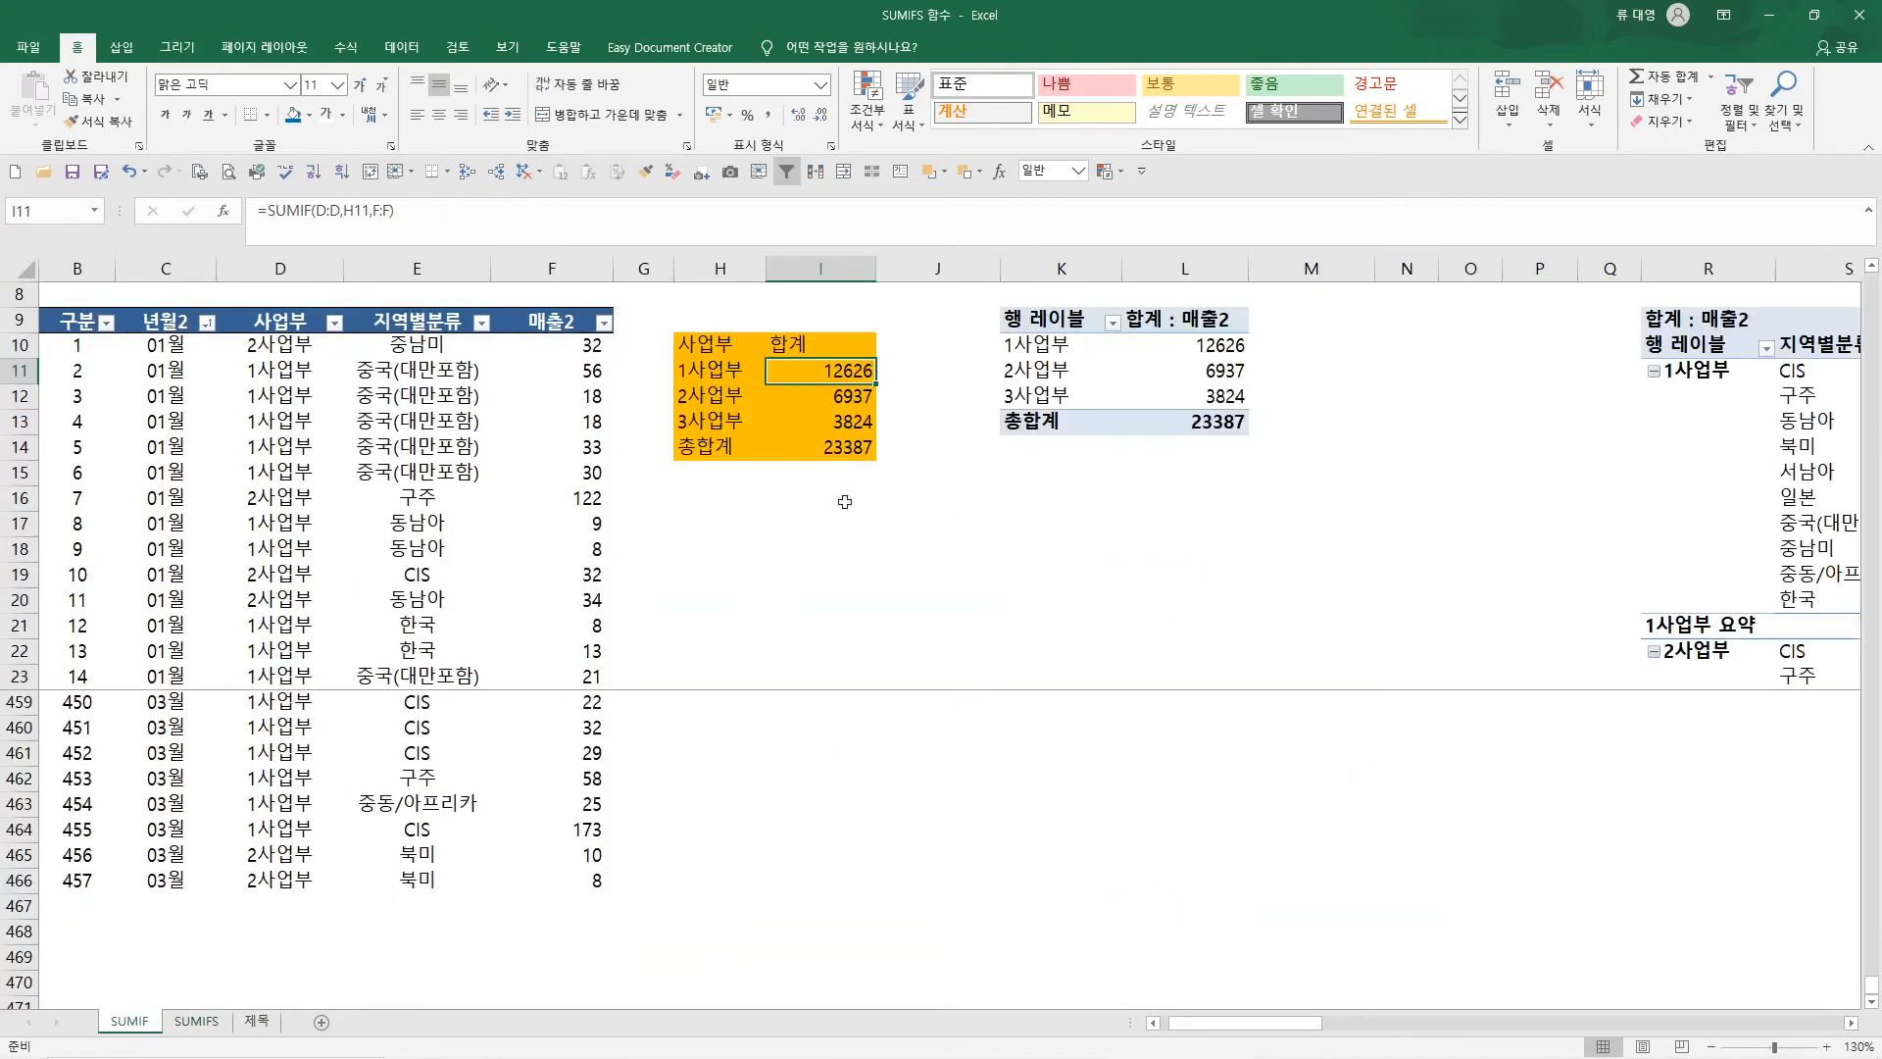
click(1012, 269)
right_click(1018, 273)
click(1078, 431)
Enter a SUMIFS formula in J11 with sum range F:F, criteria range D:D and criterion H11
click(909, 380)
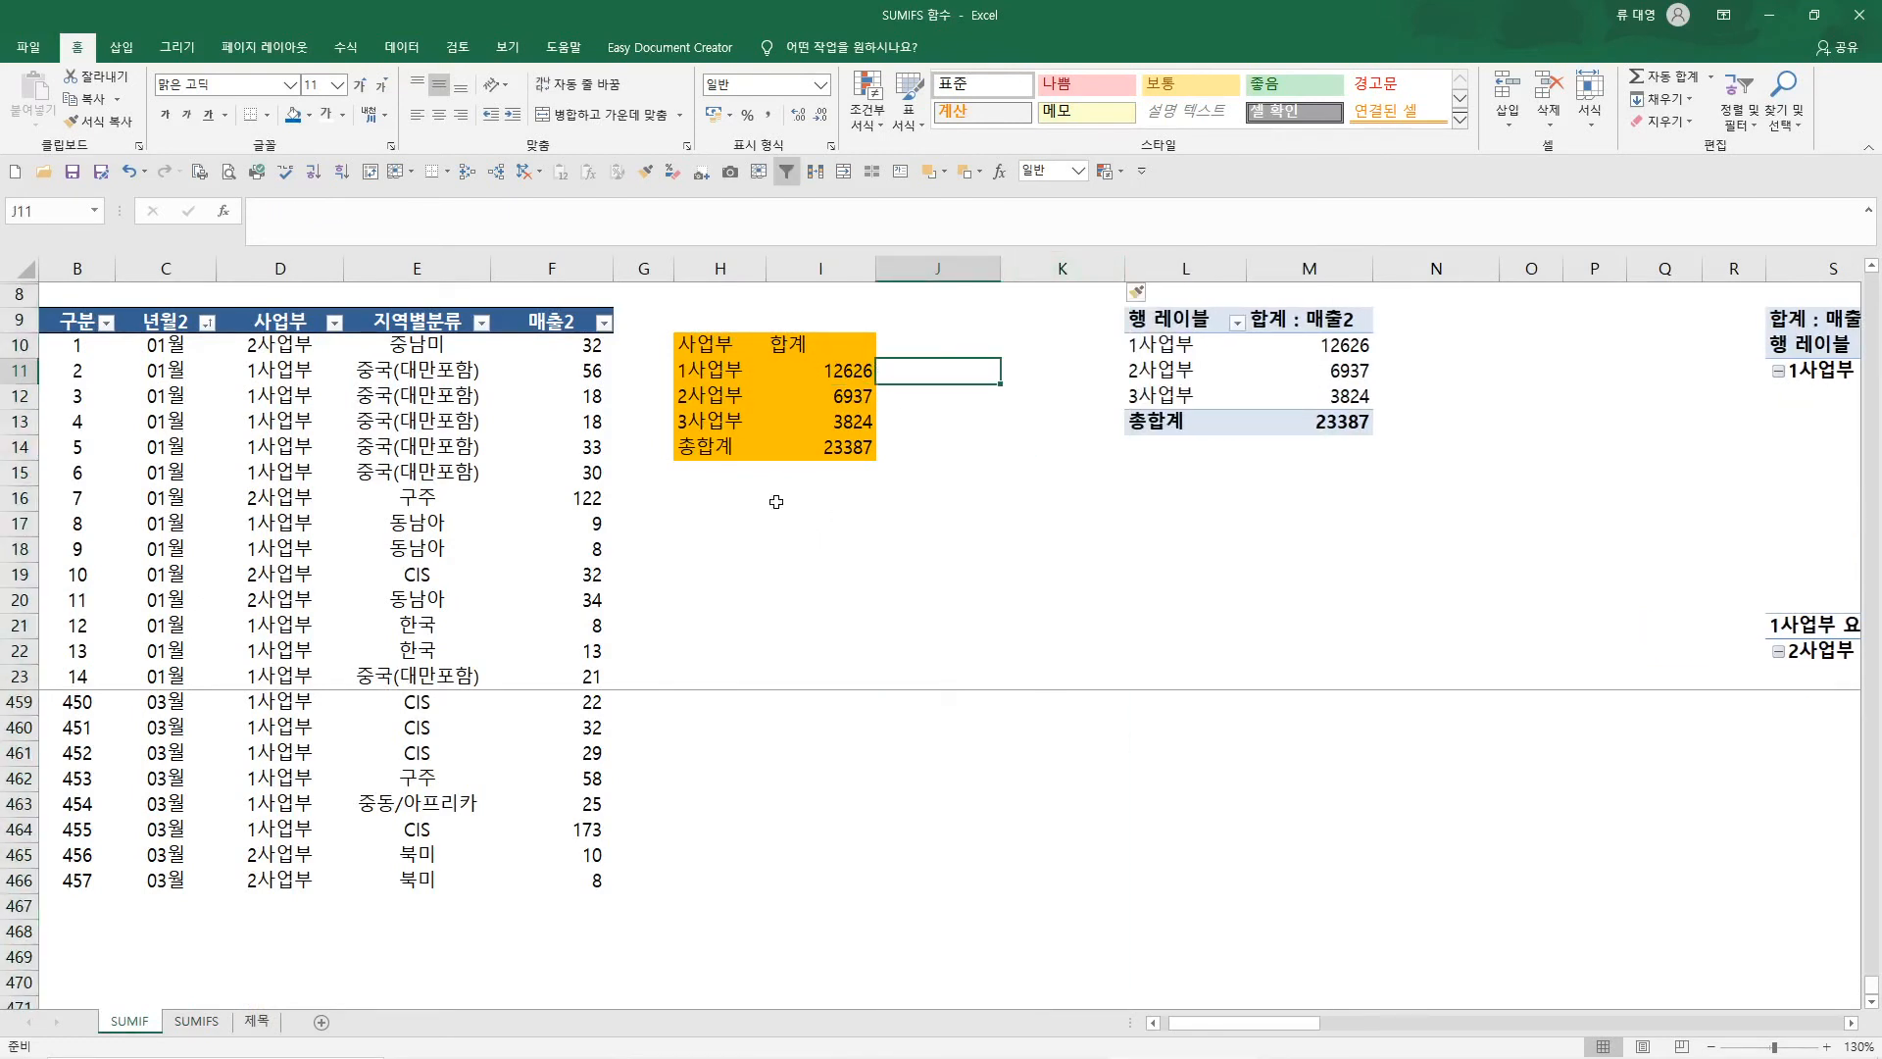
click(224, 211)
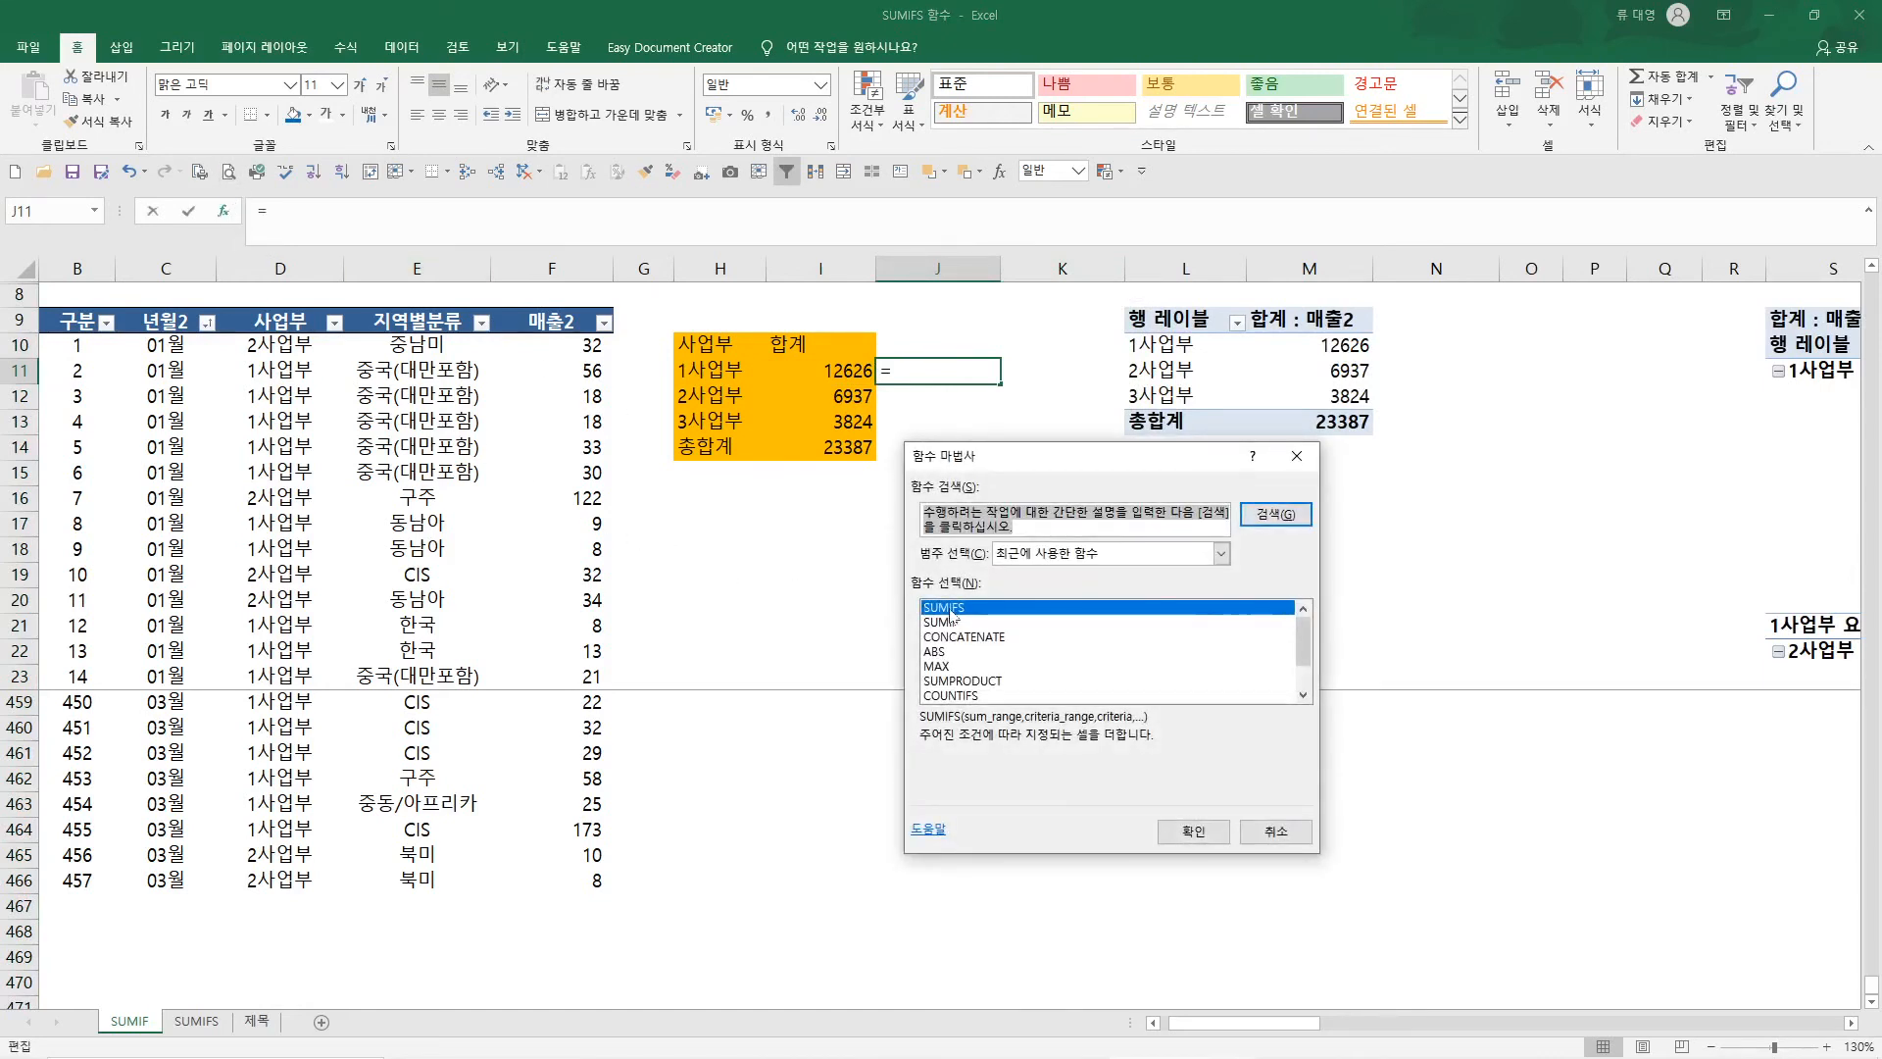
click(1203, 831)
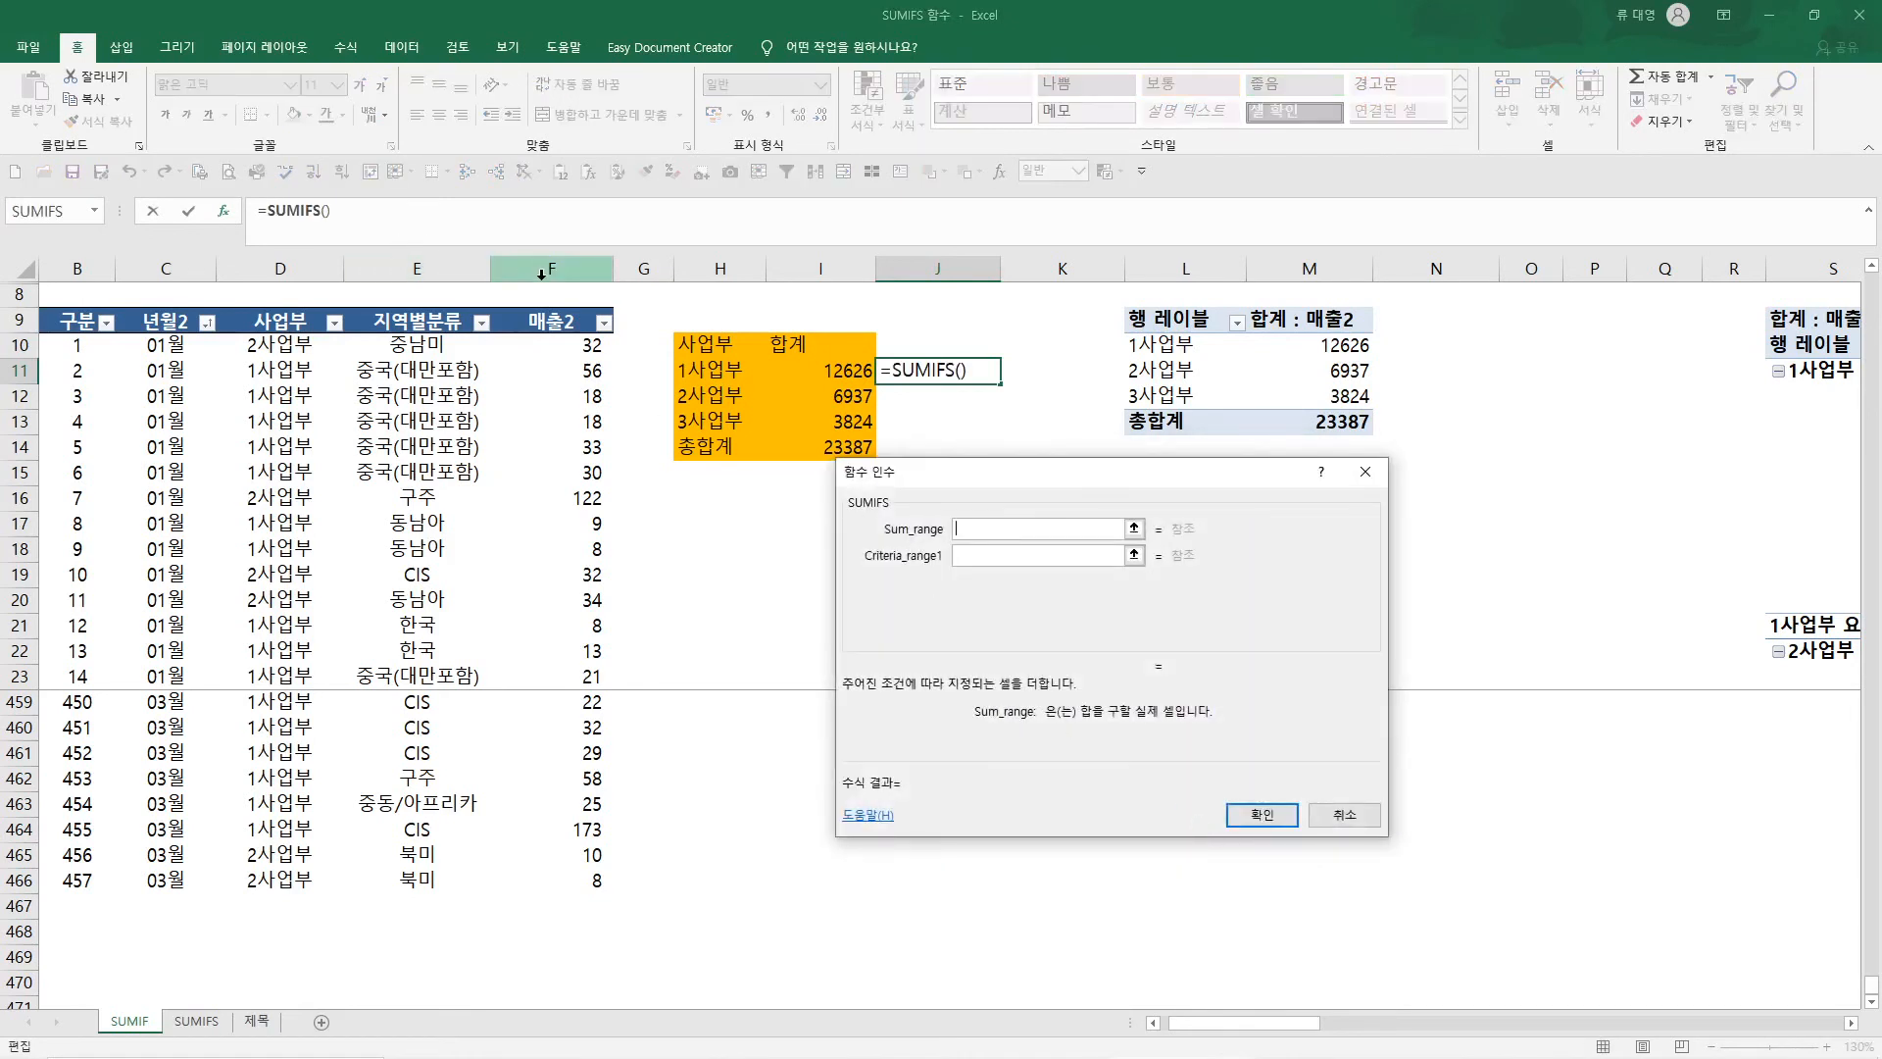
click(542, 274)
key(Tab)
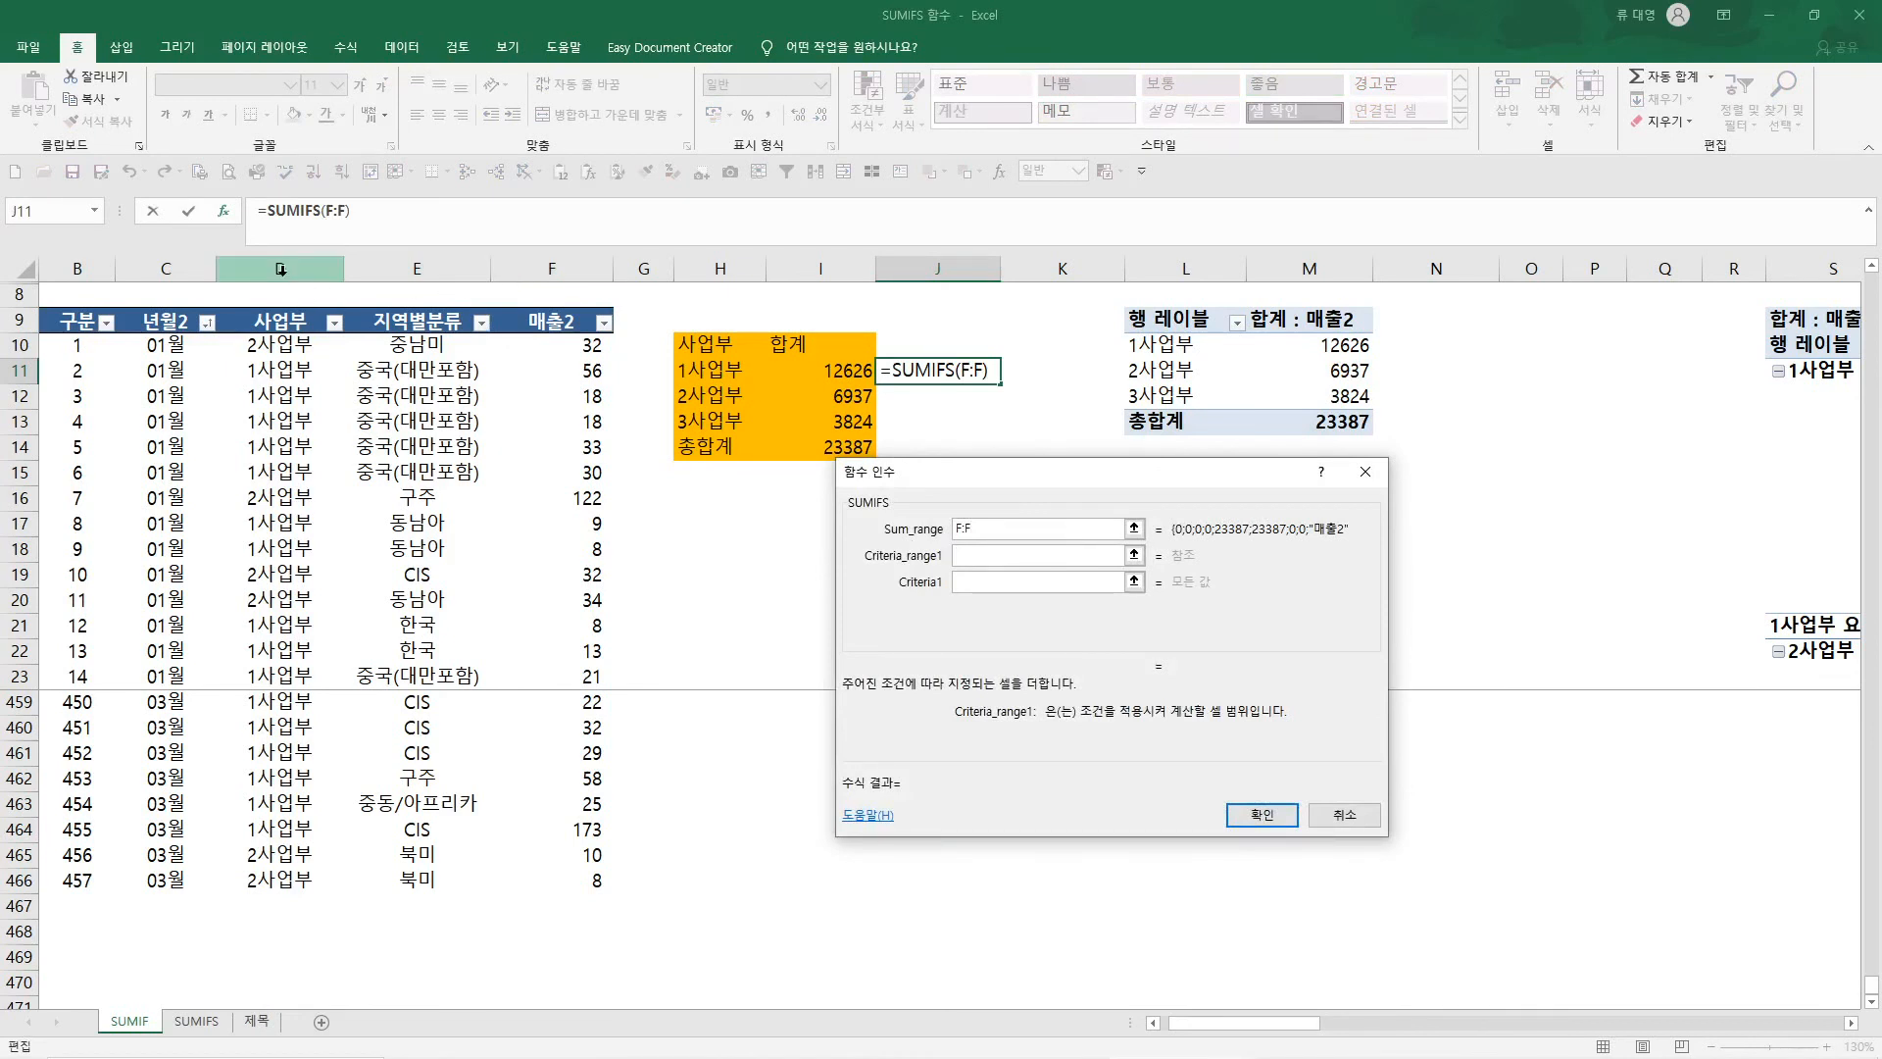
click(281, 269)
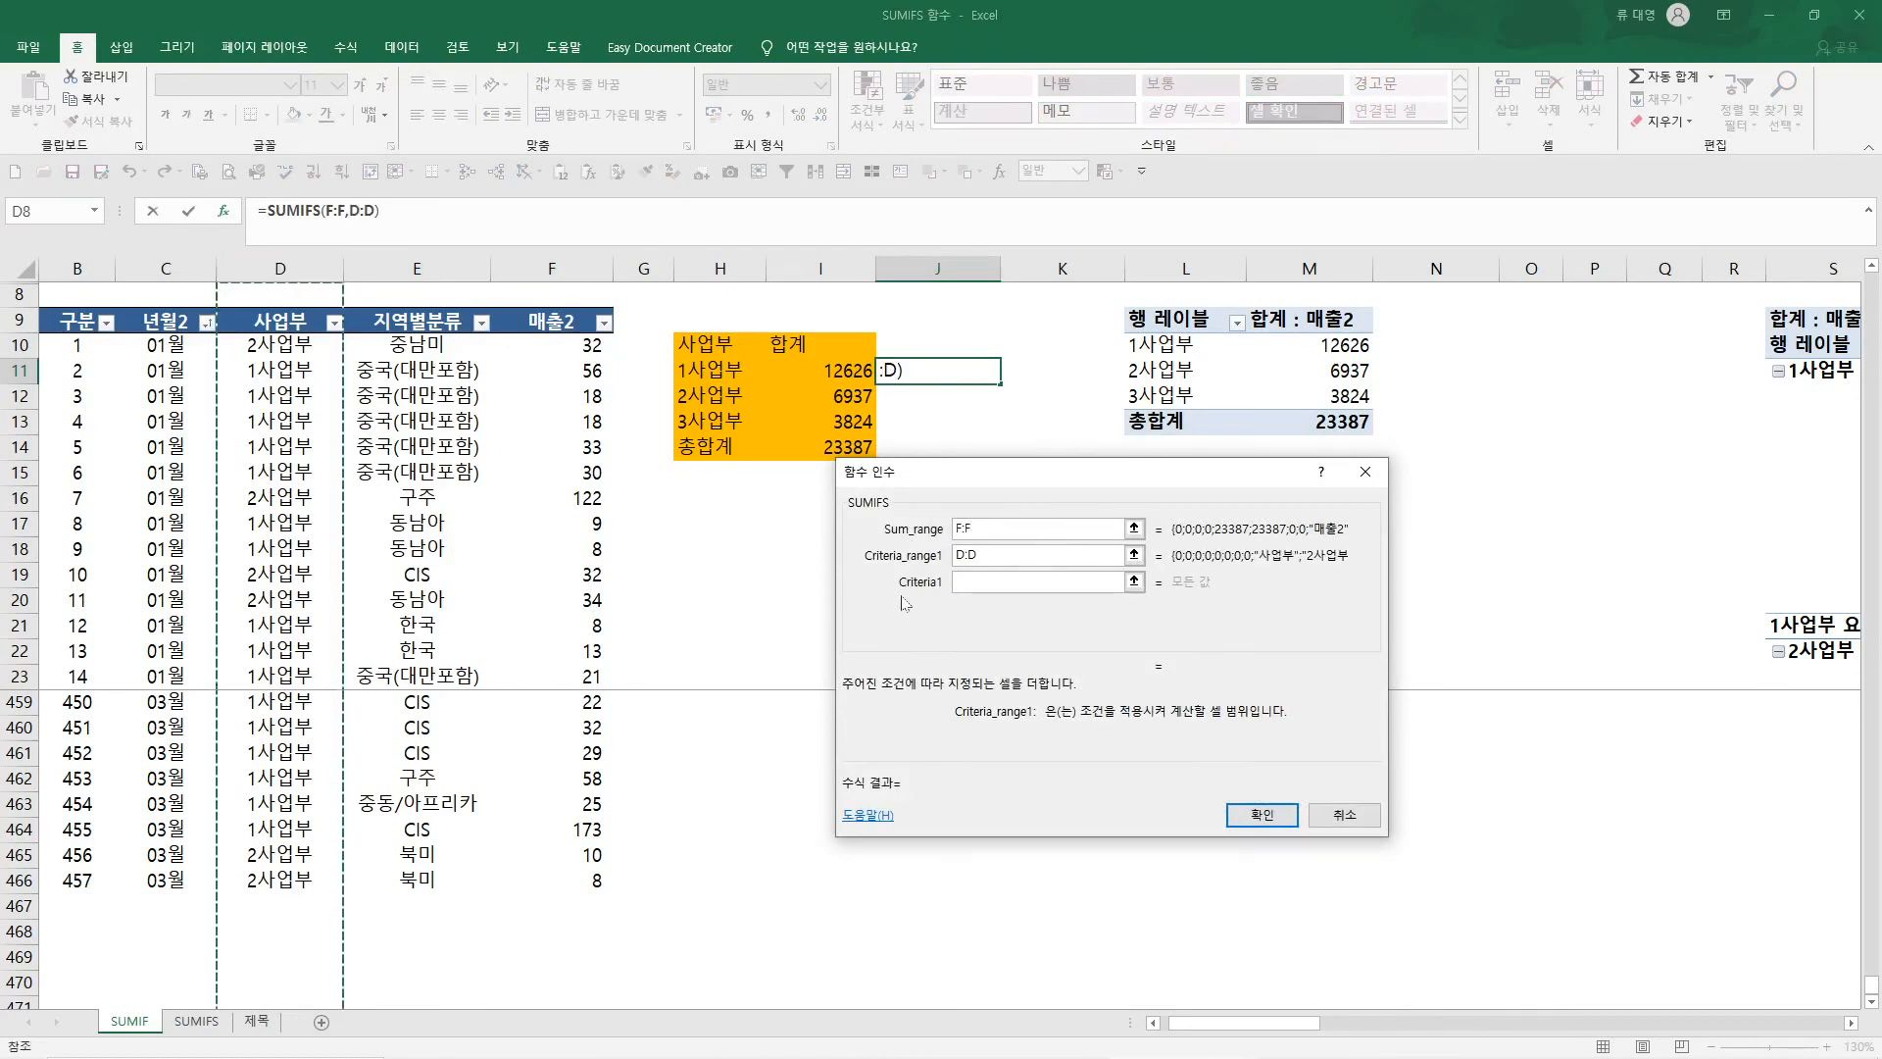
key(Tab)
click(723, 374)
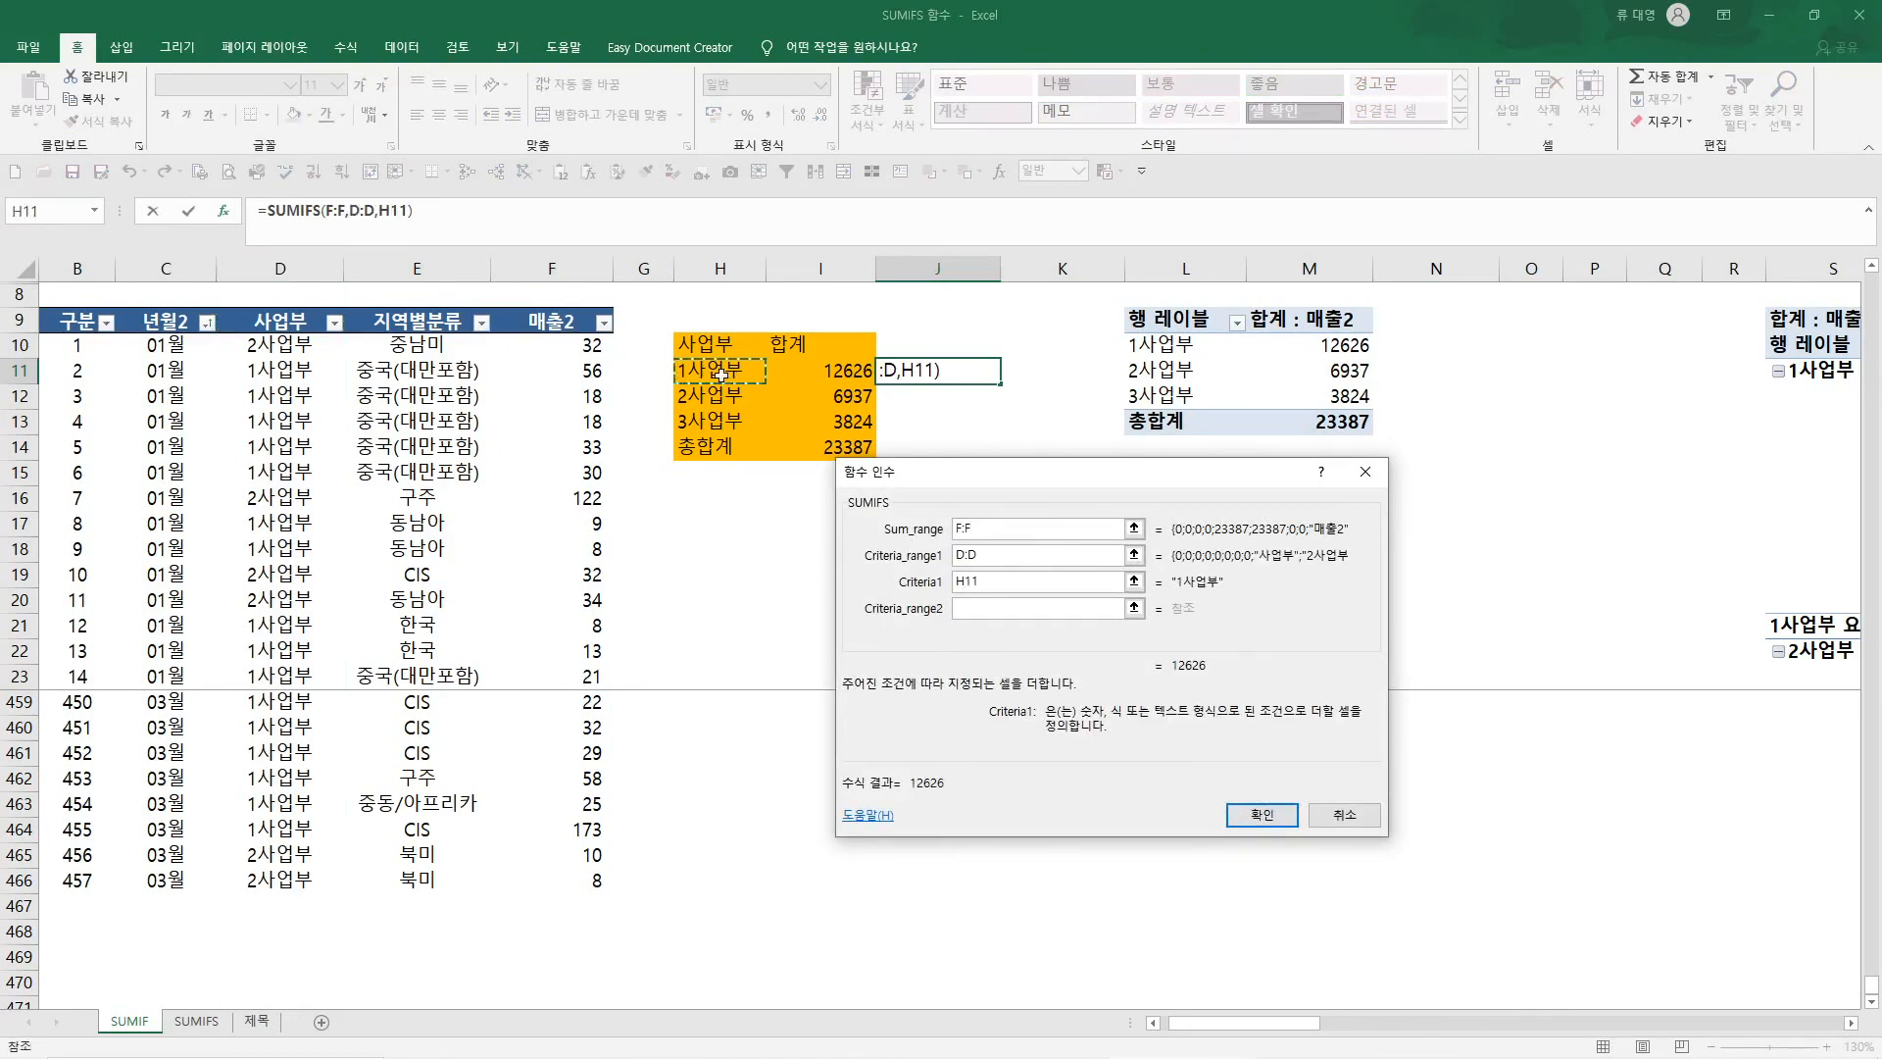
key(Return)
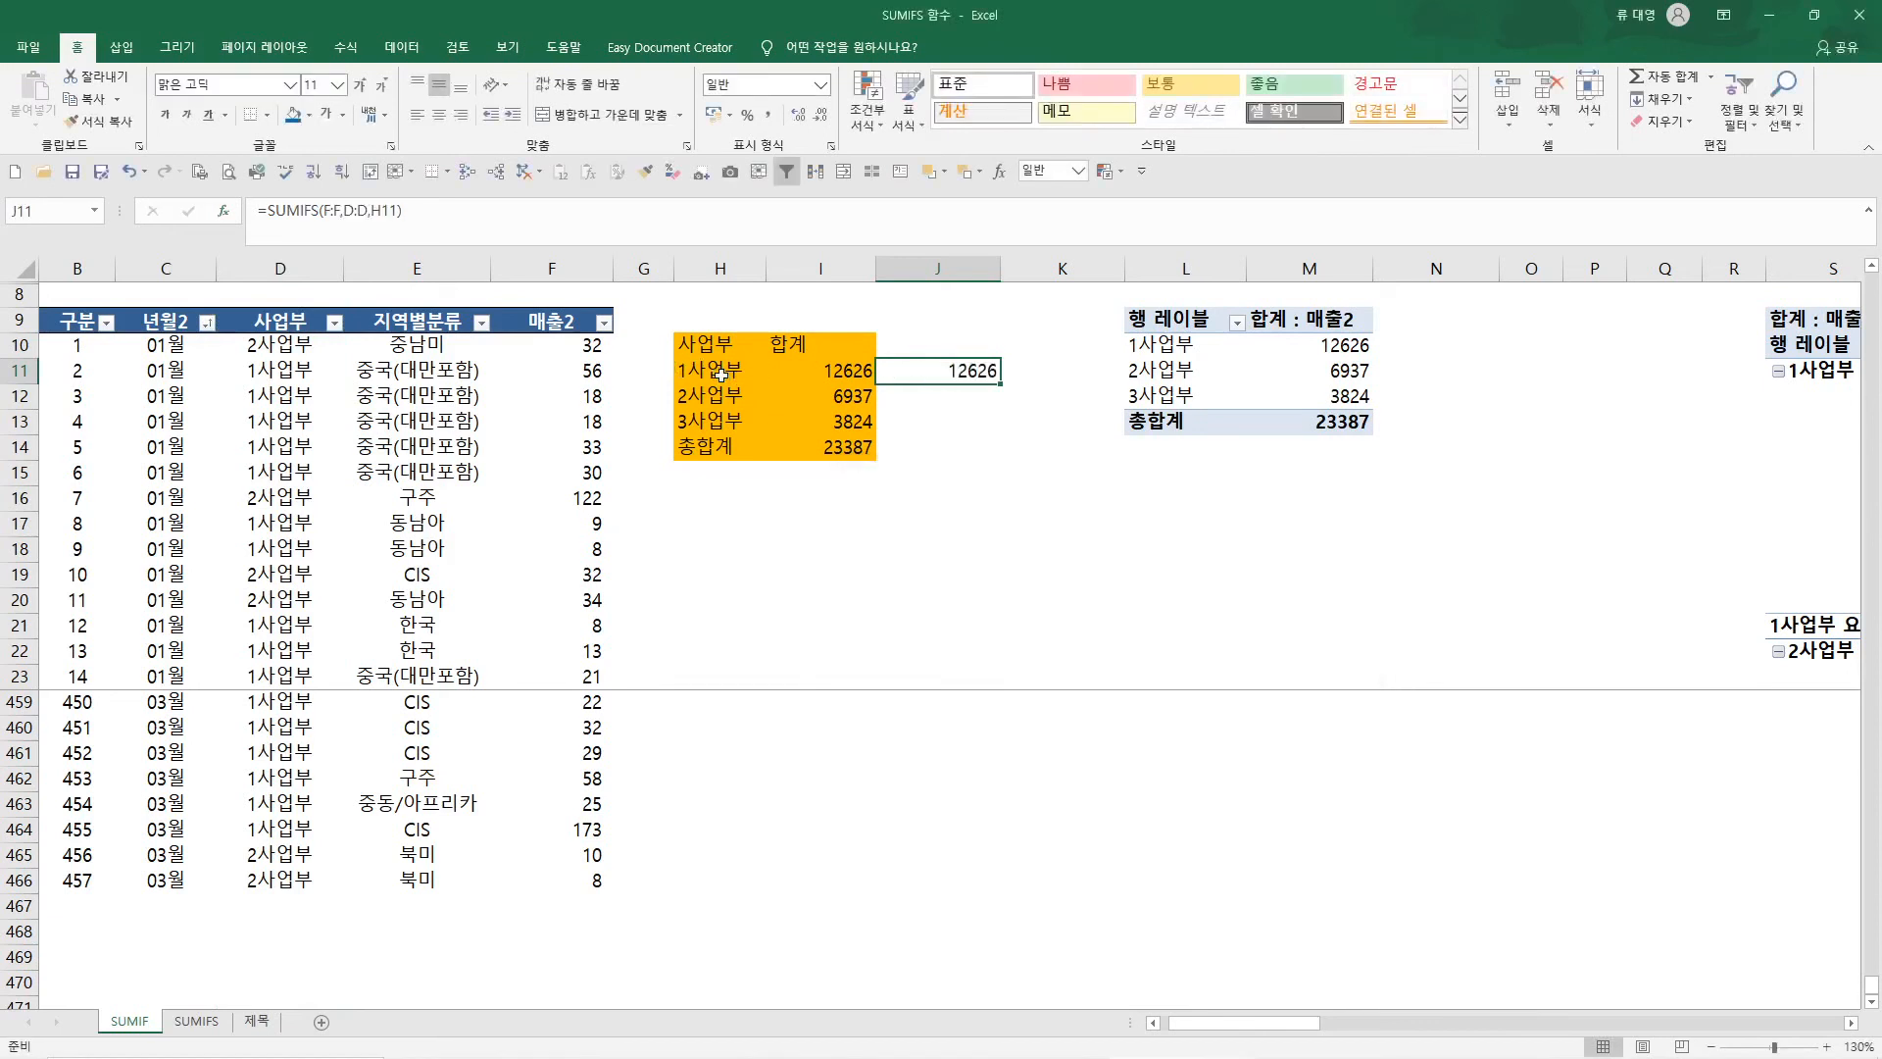
Copy the SUMIFS formula in J11 down to J13 for 2사업부 and 3사업부
key(ctrl+c)
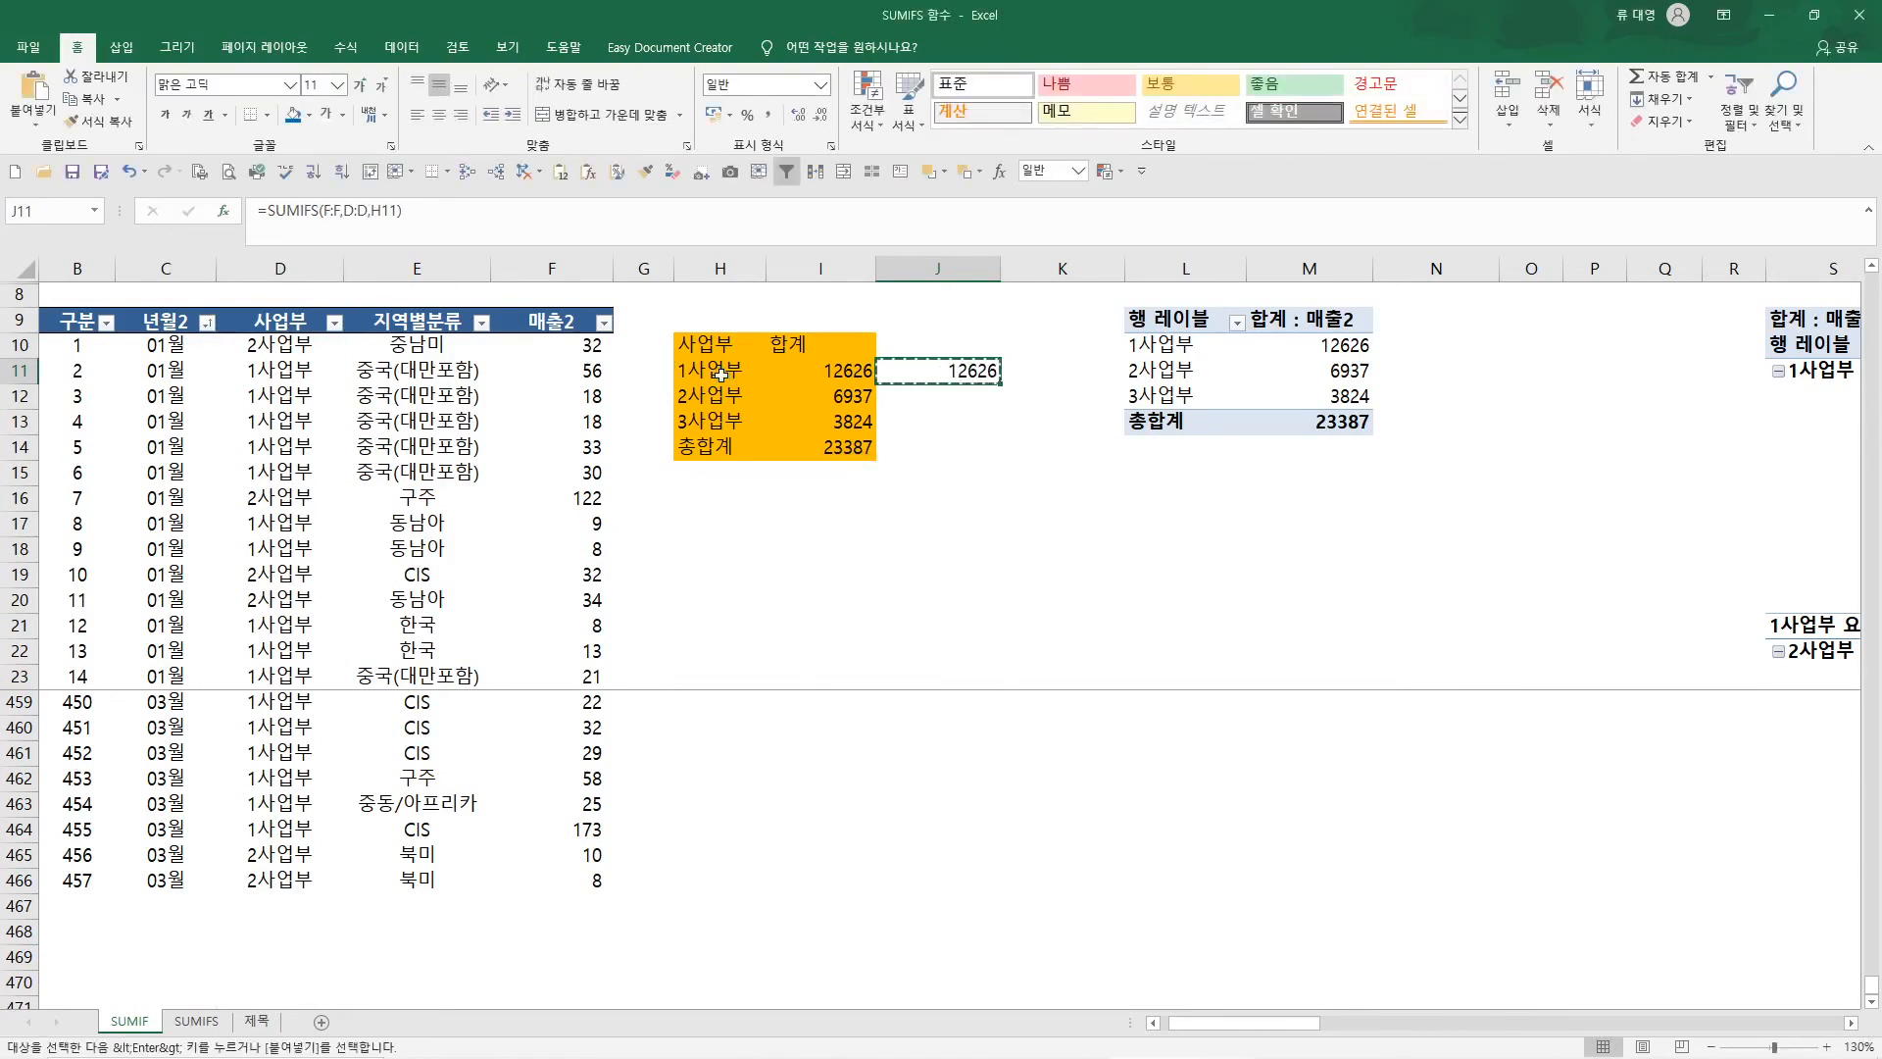
key(shift+Down)
key(shift+Down)
key(ctrl+v)
Copy the 총합계 total cell from I14 to J14
key(Left)
key(Down)
key(Down)
key(Down)
key(ctrl+v)
Copy the 합계 header from I10 to J10 above the new SUMIFS column
key(Up)
key(Up)
key(Up)
key(Up)
key(Left)
key(ctrl+c)
key(Right)
key(Return)
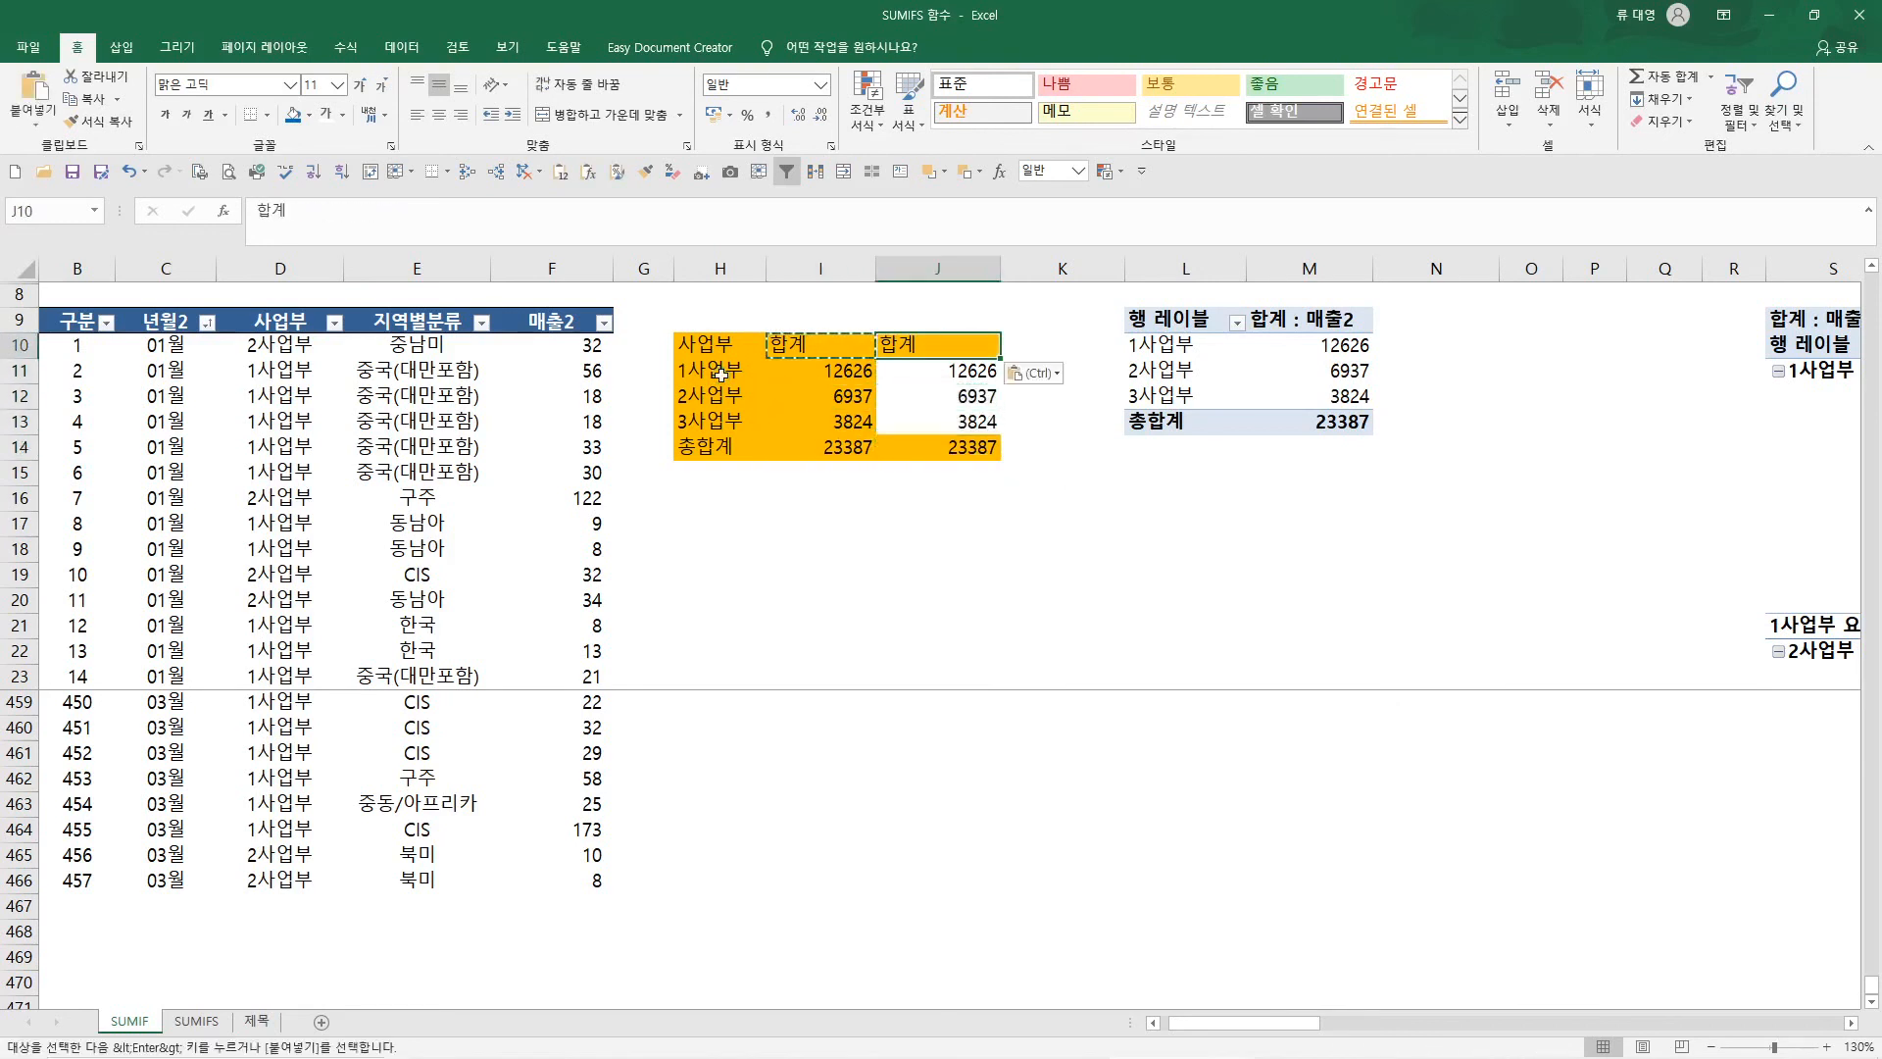